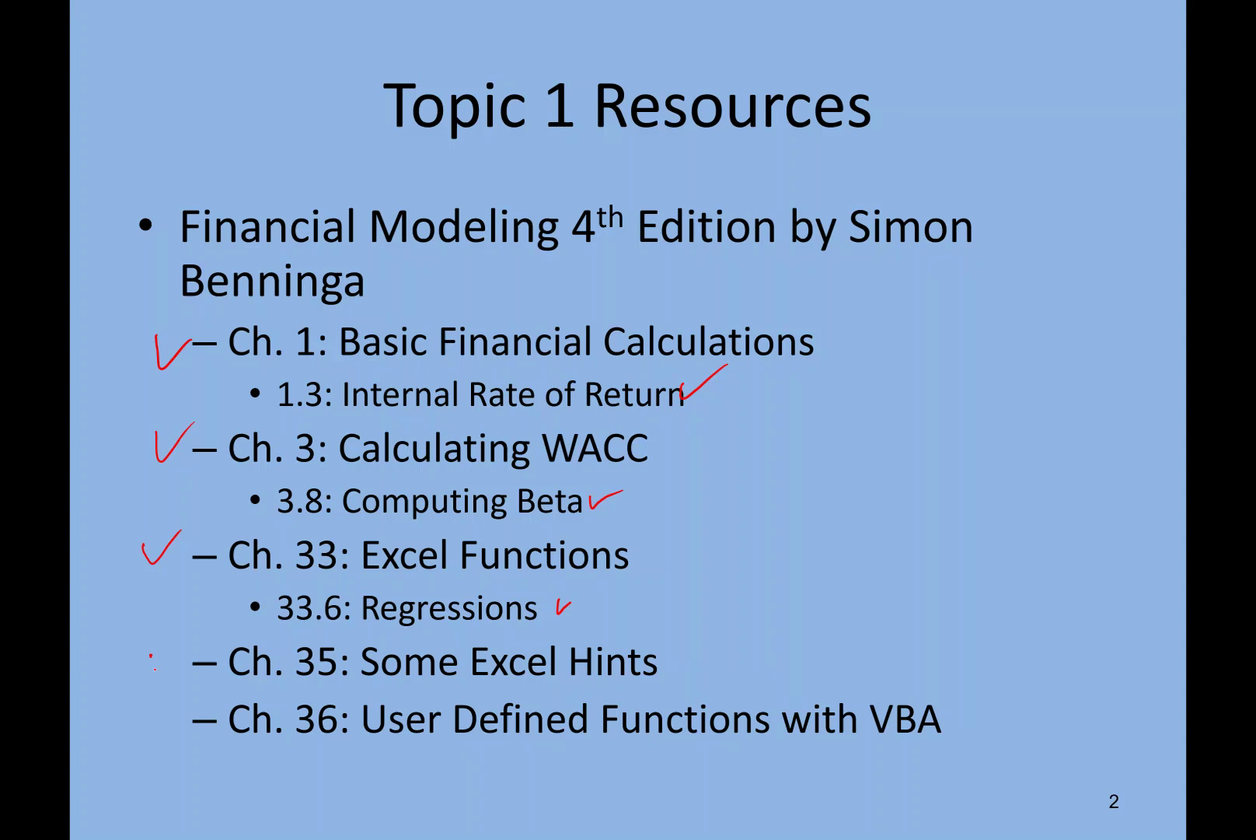
Step: Draw red check marks beside the Ch. 35 and Ch. 36 entries during the slideshow
left_click_drag(155, 666, 189, 630)
left_click_drag(145, 709, 178, 696)
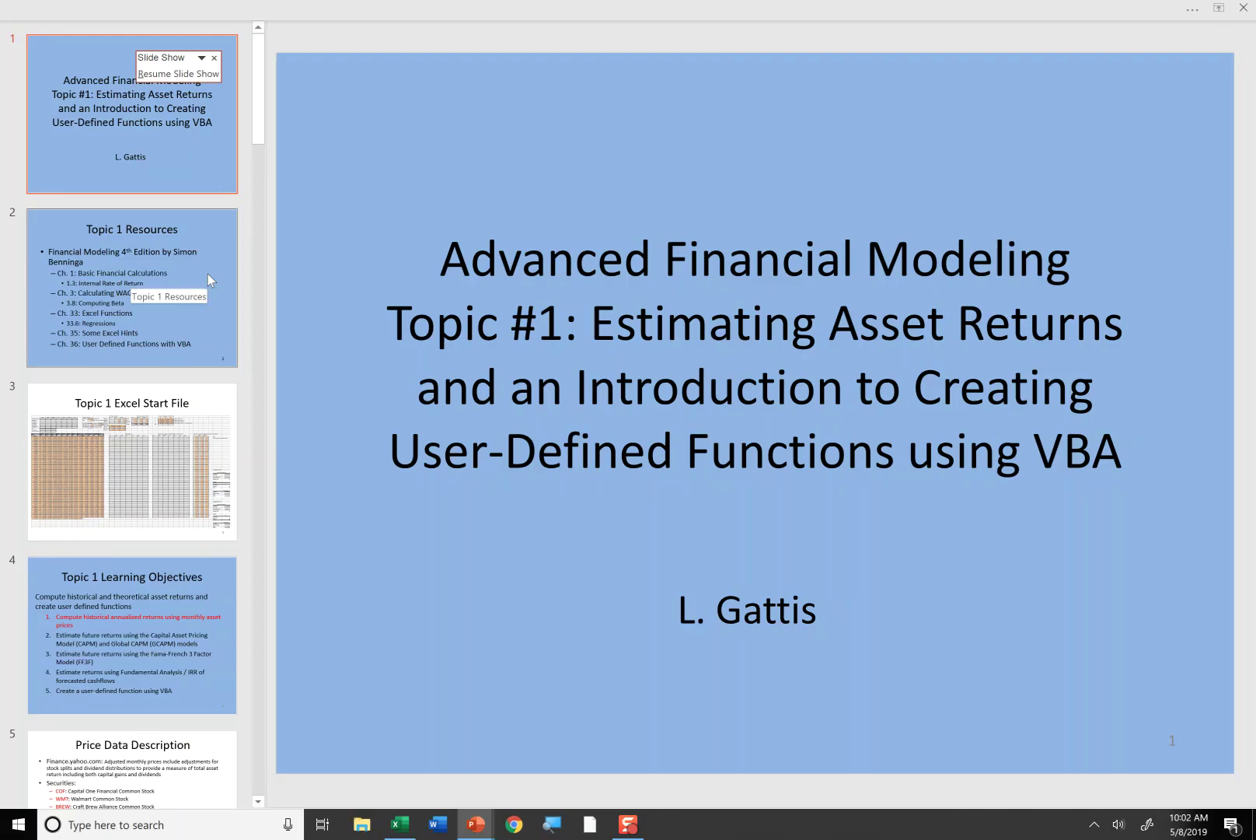
Step: Leave the slideshow and switch over to the Excel workbook with Alt+Tab
key("alt+Tab")
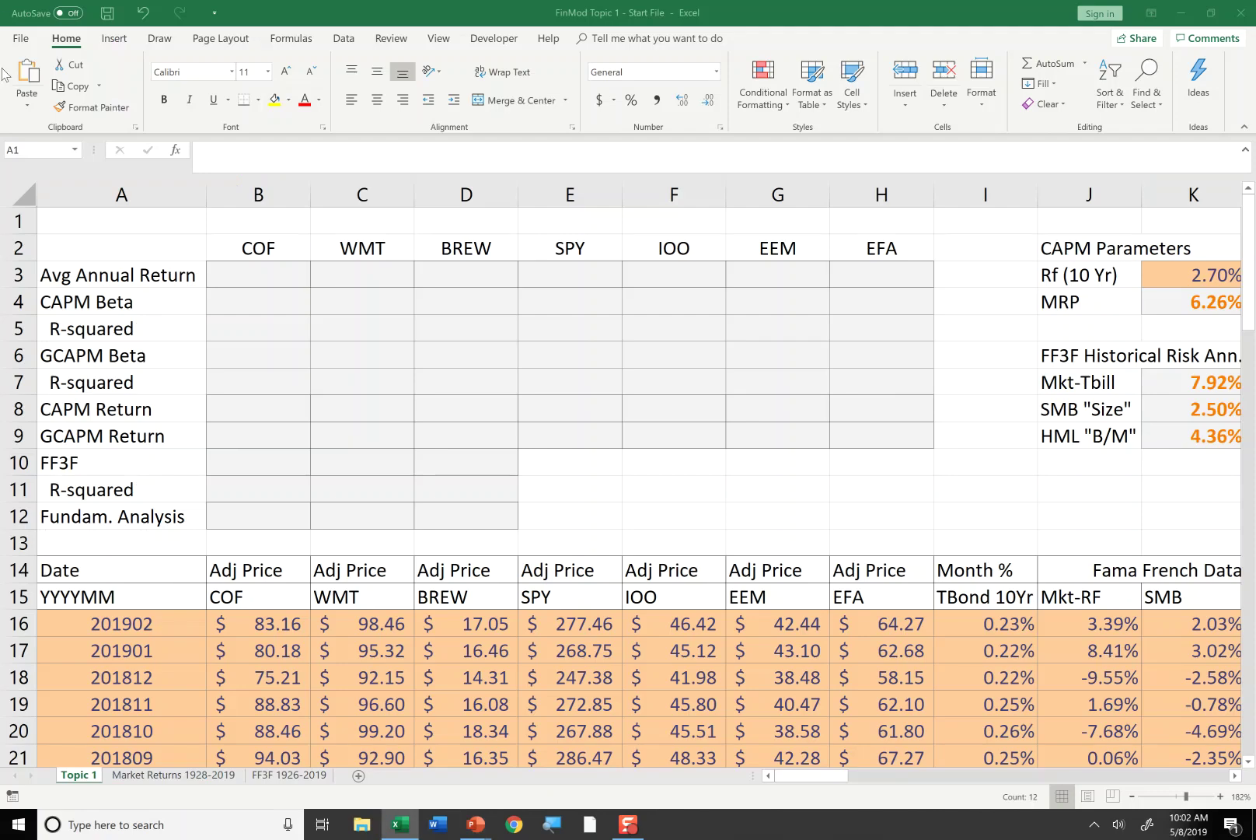
Step: Bring the FinMod Topic 1 workbook forward and look over the CAPM Beta label, dates and COF prices
left_click(227, 265)
left_click(195, 297)
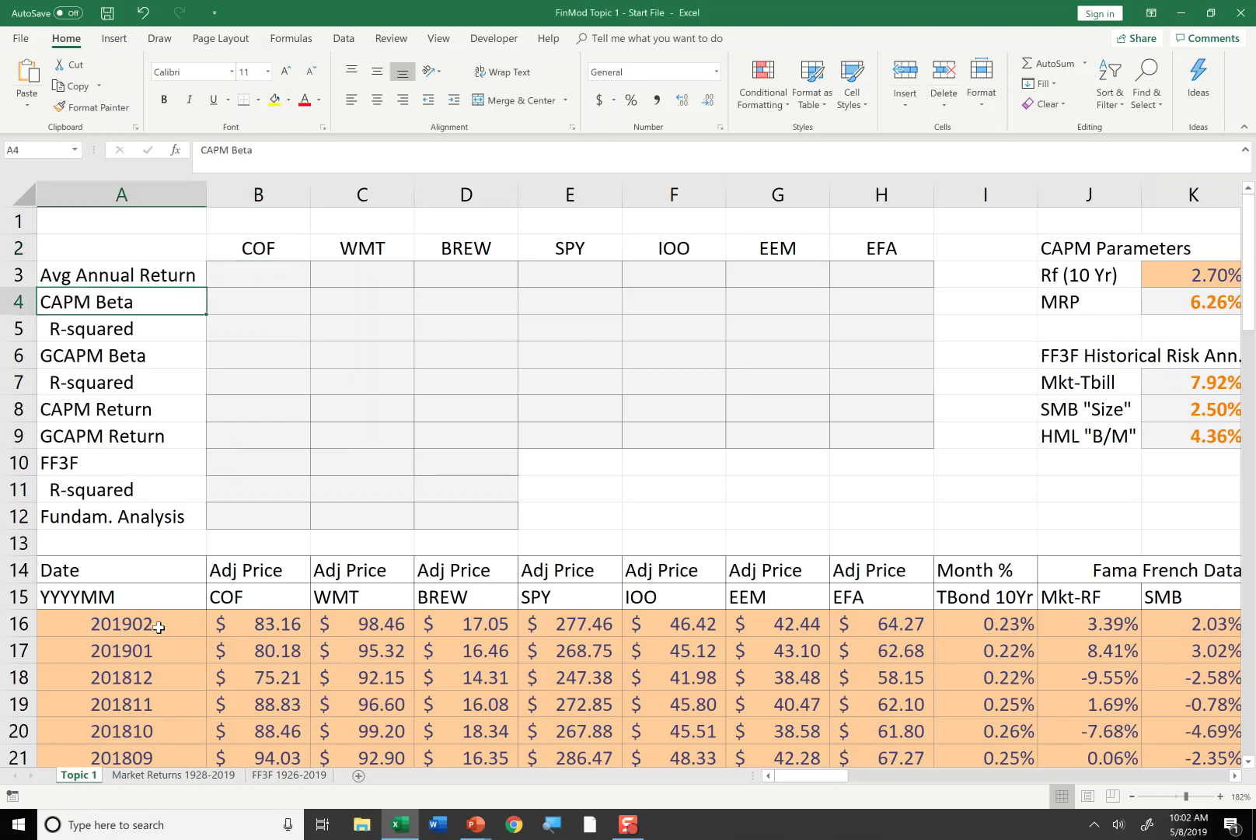
left_click_drag(161, 625, 155, 703)
left_click_drag(260, 625, 261, 677)
left_click(264, 596)
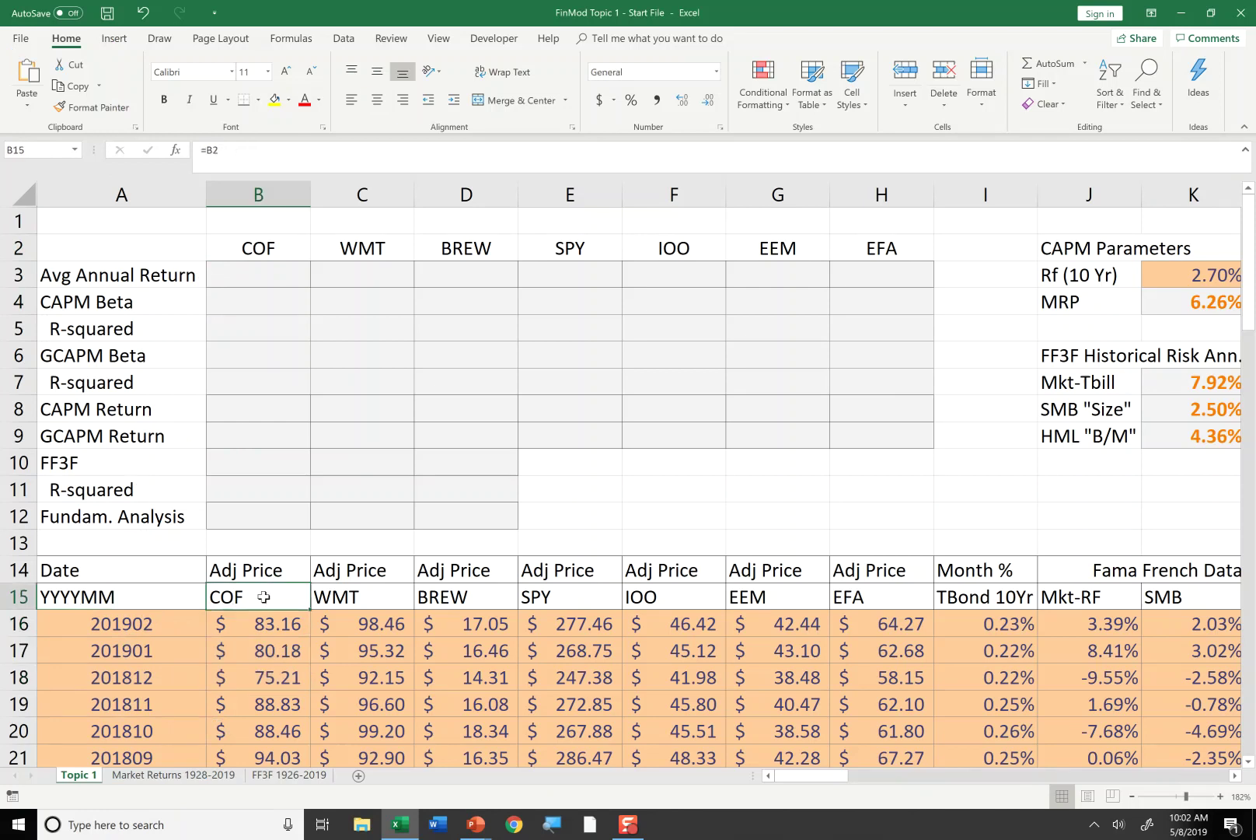
Step: Step across the row 15 ticker headers from WMT through EFA to TBond 10Yr
key("Right")
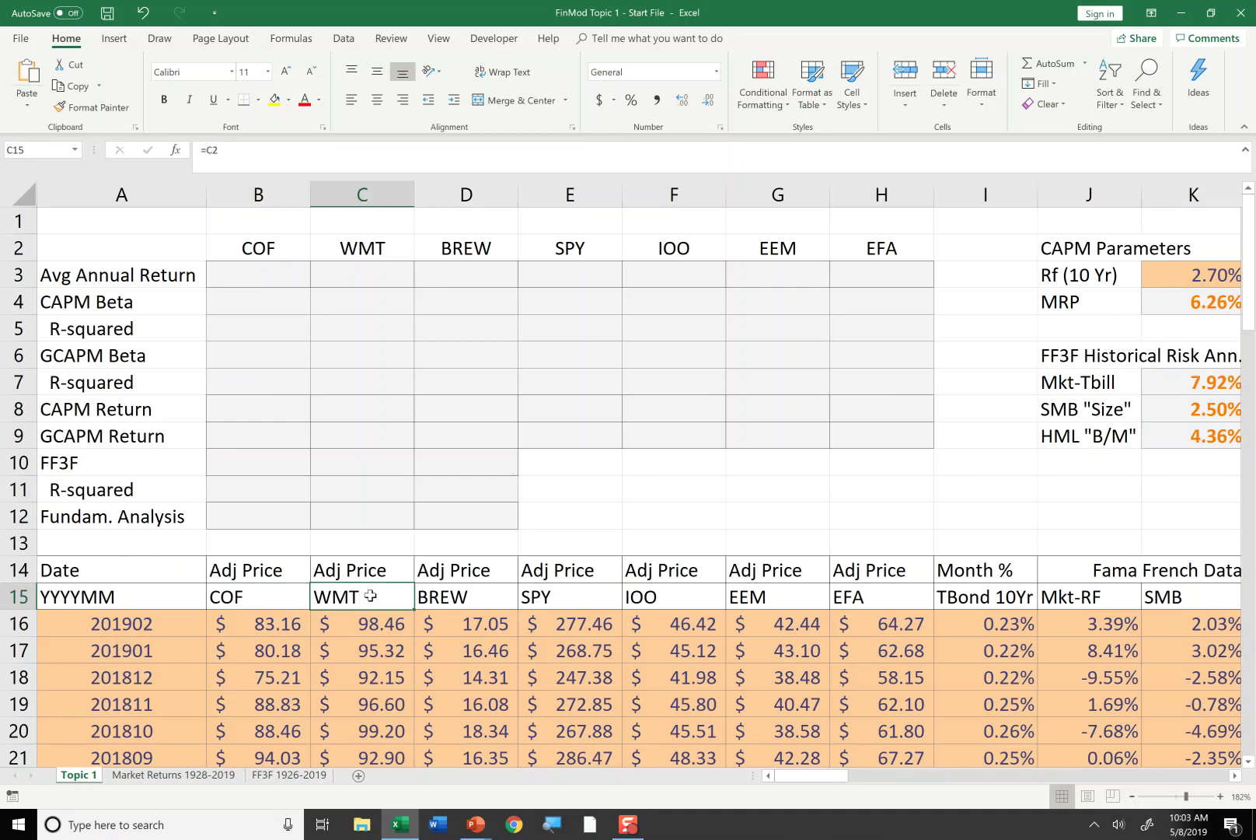
key("Right")
key("Right")
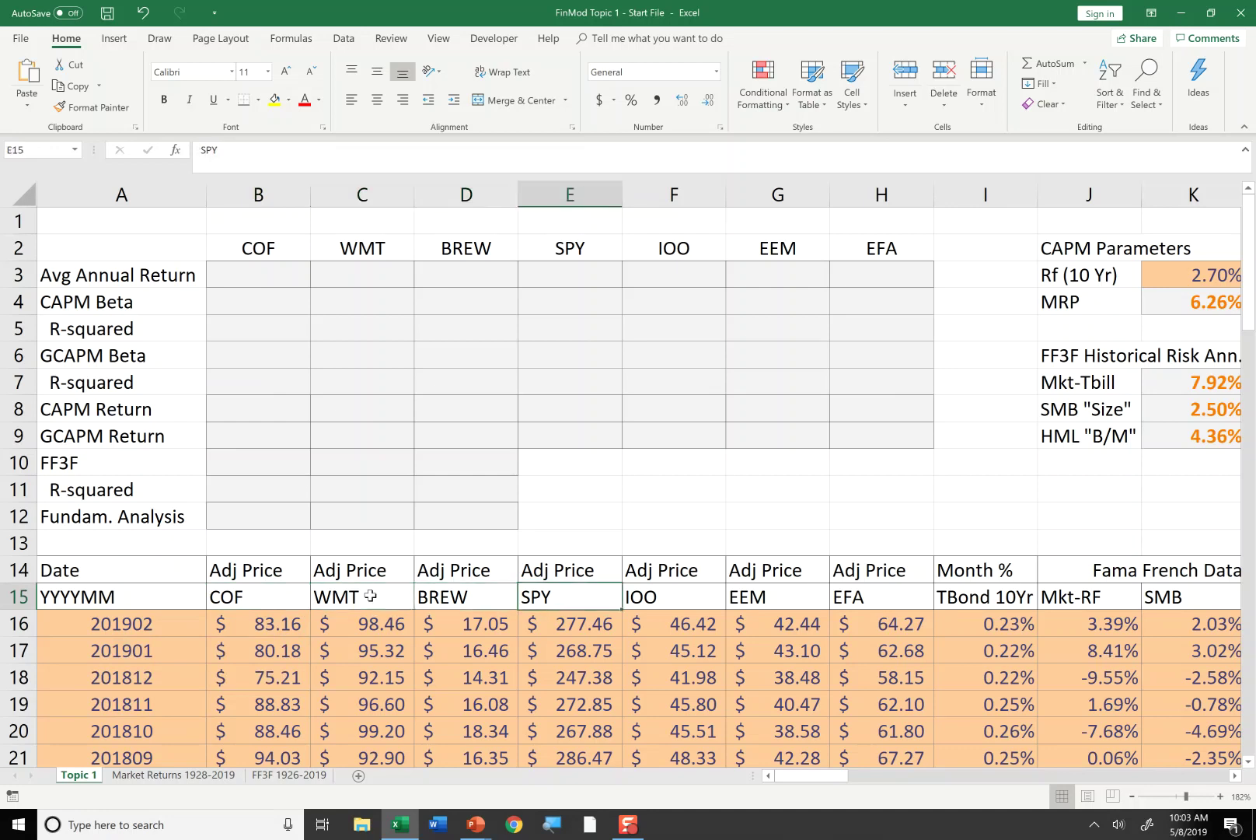
key("Left")
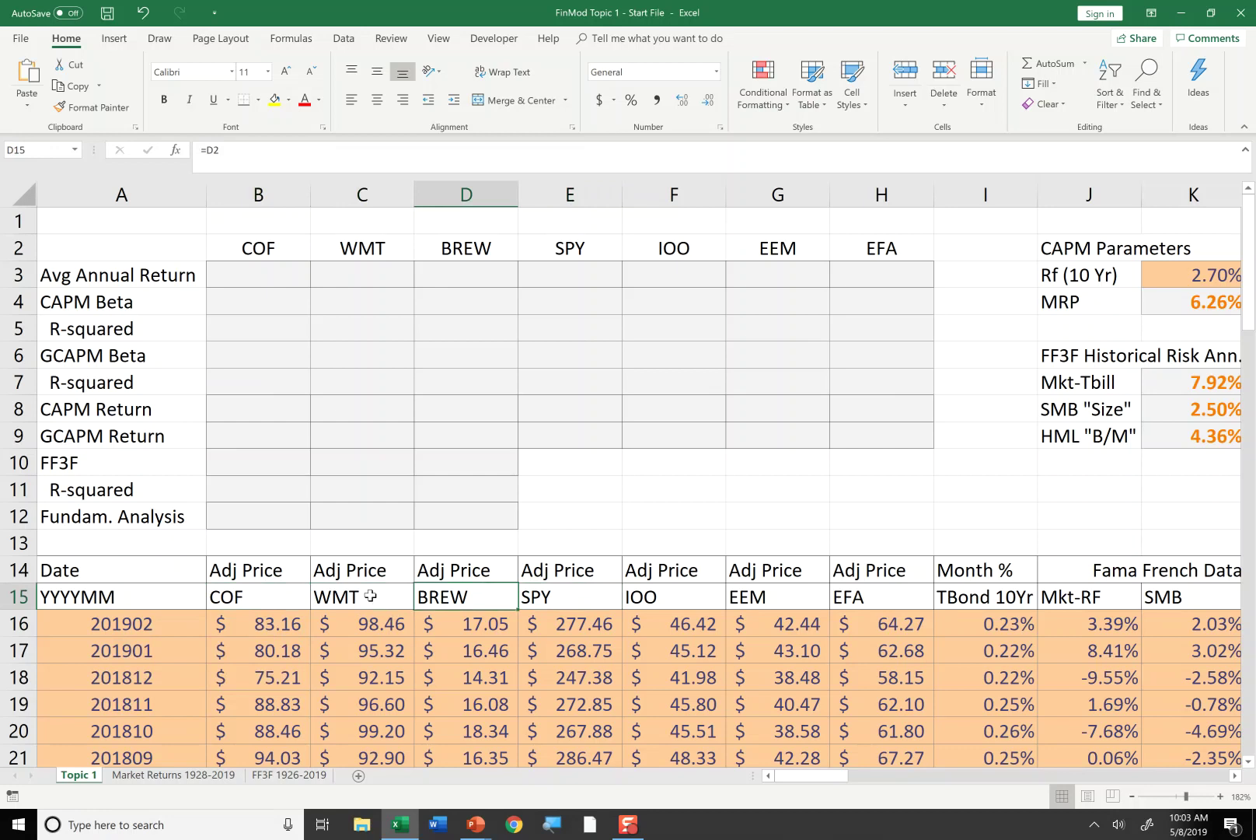
key("Right")
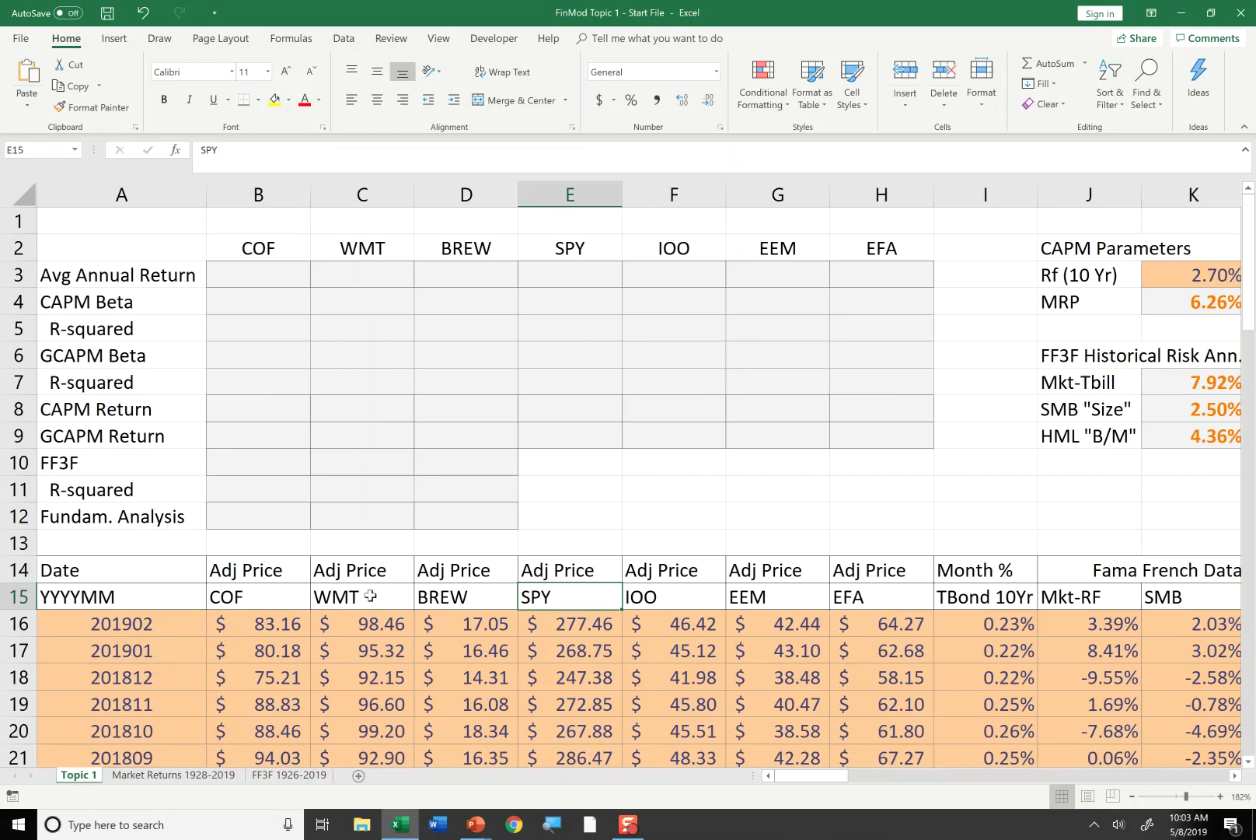
key("Right")
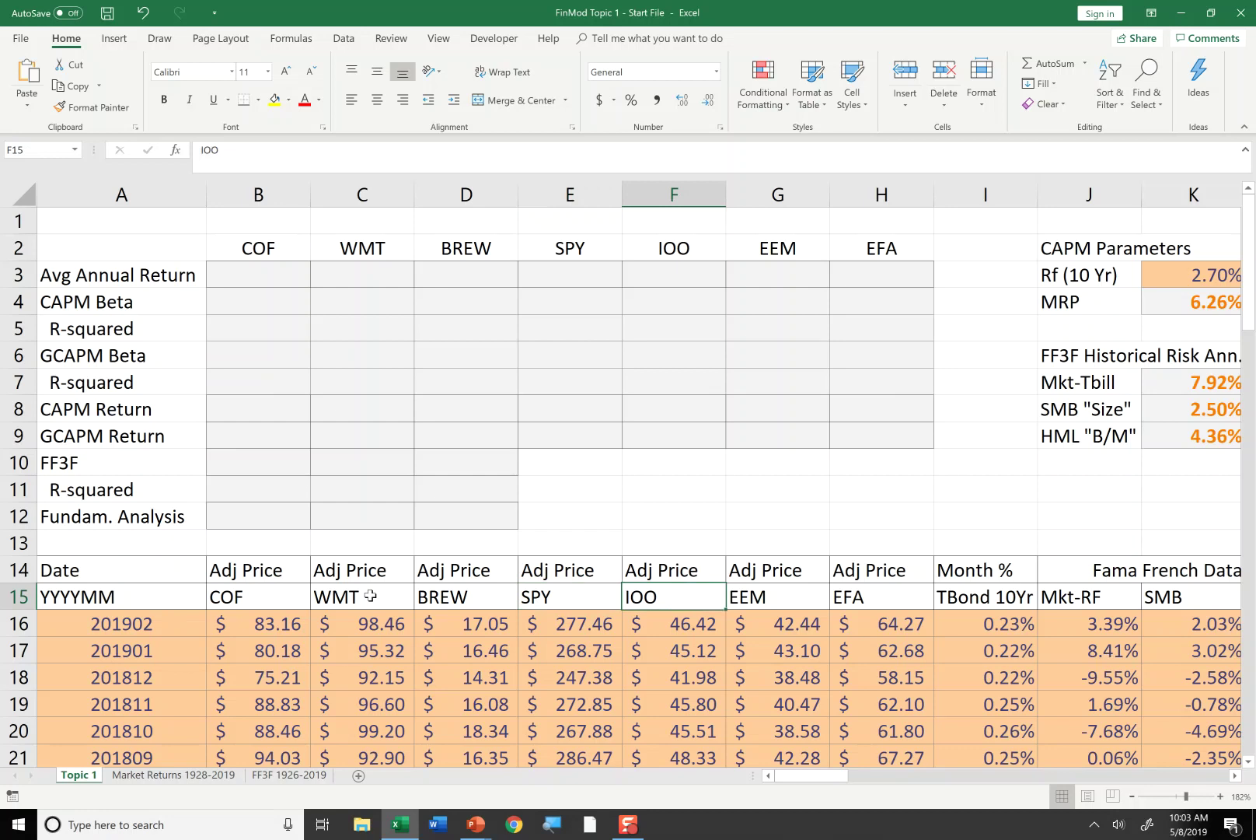
key("Right")
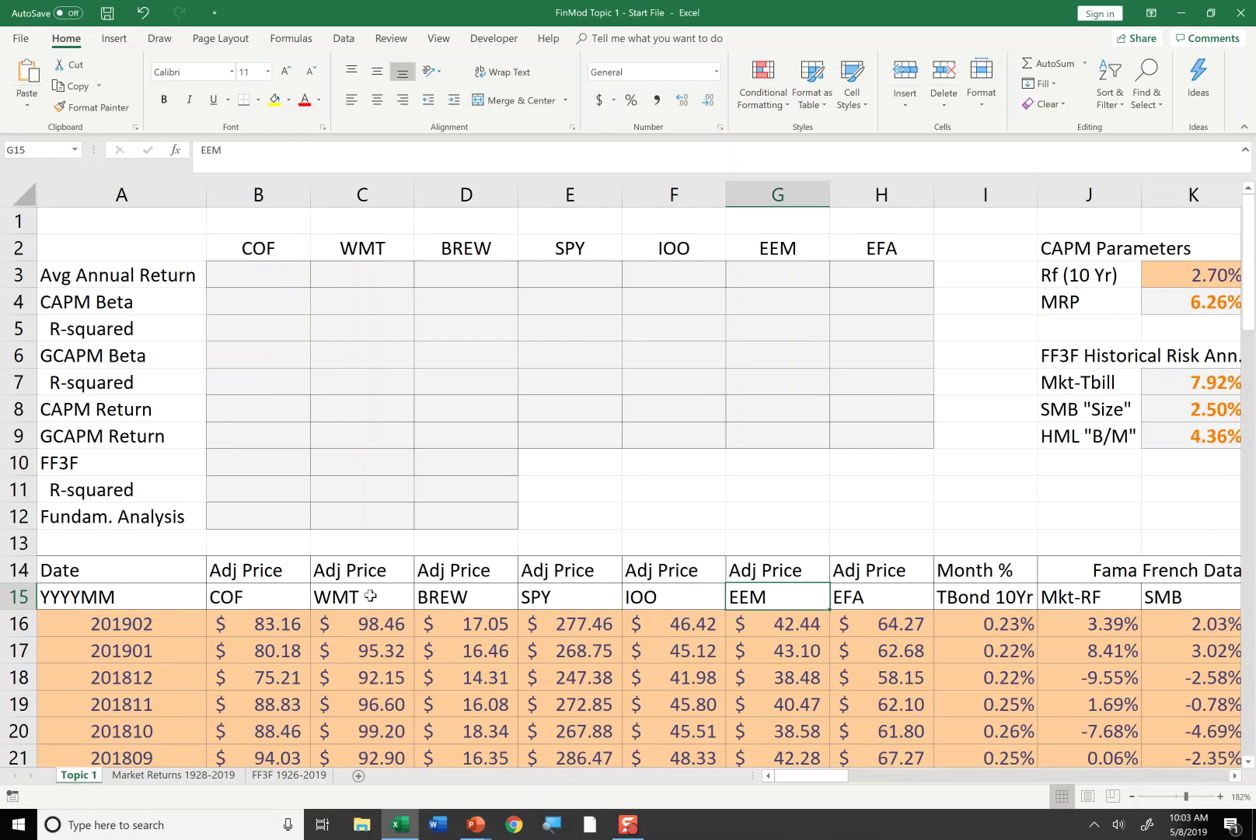
key("Right")
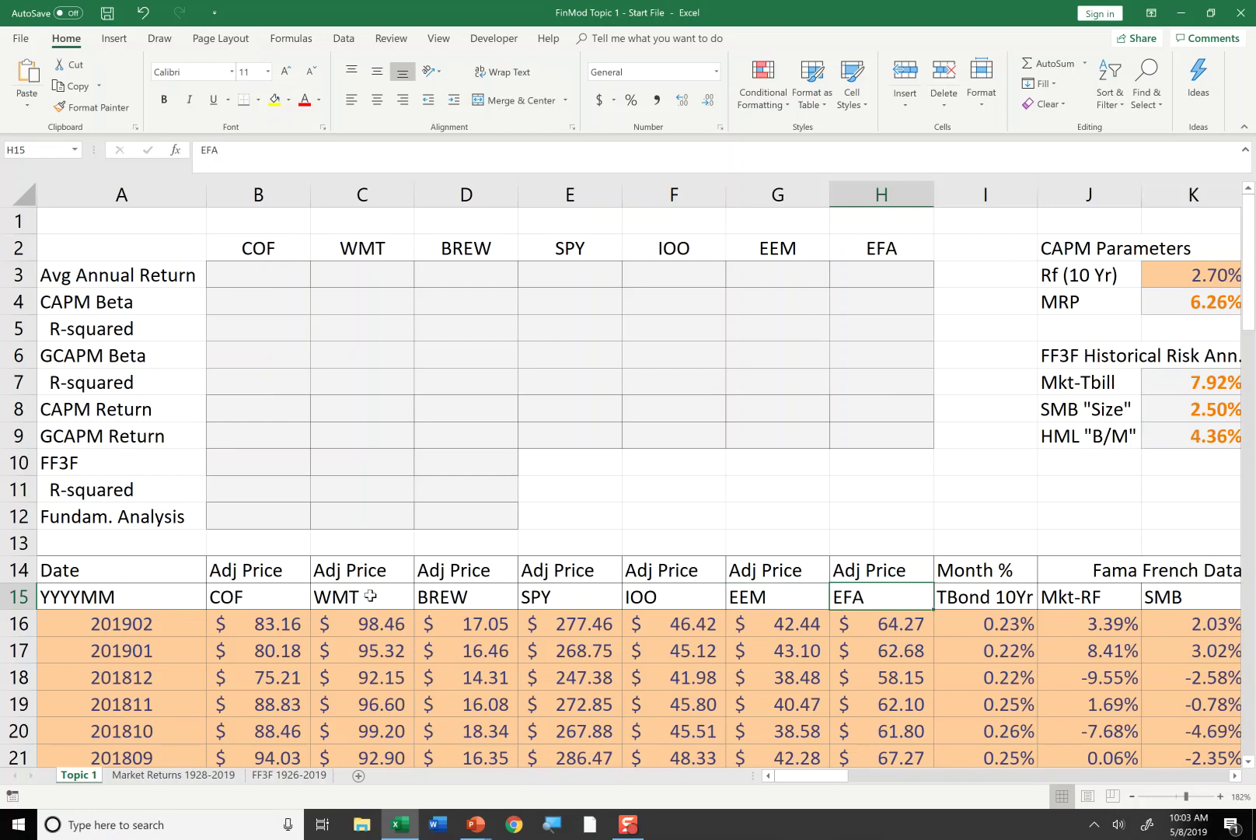
key("Left")
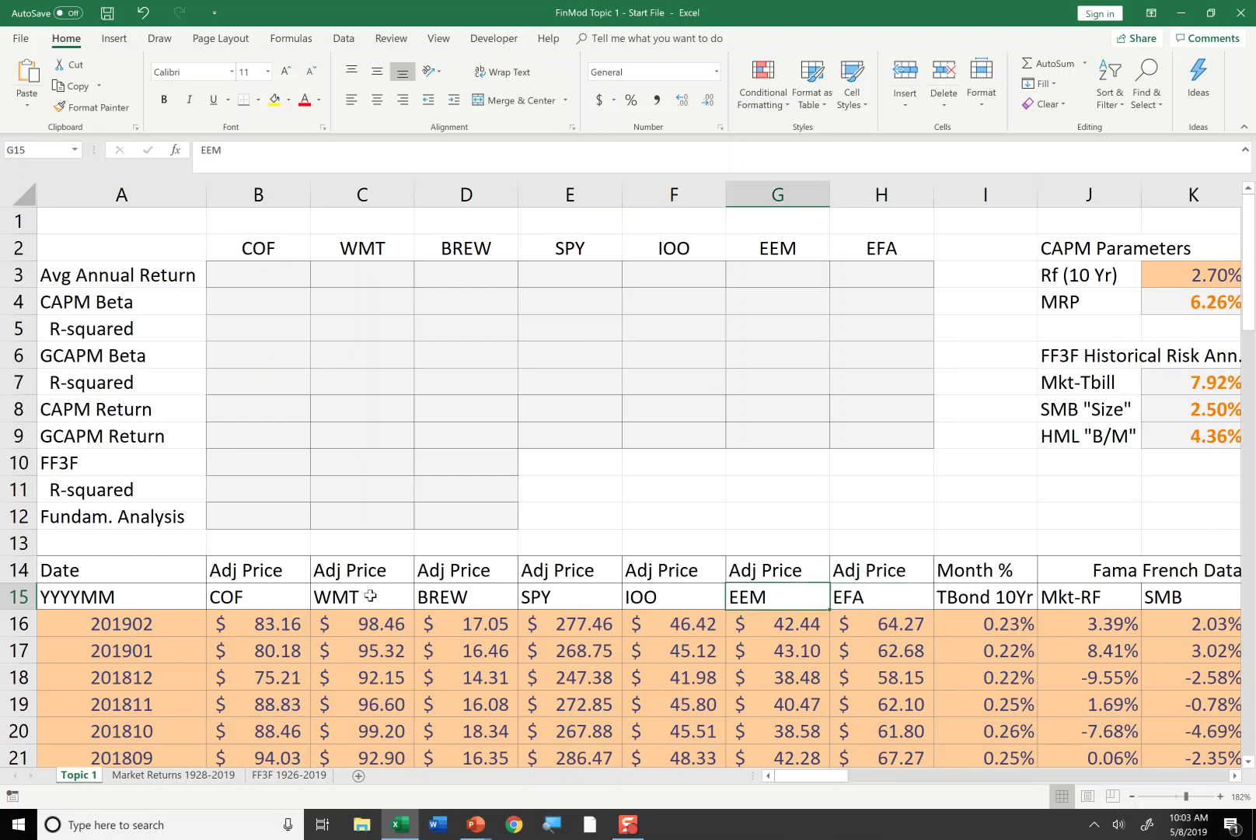
key("Right")
key("Right")
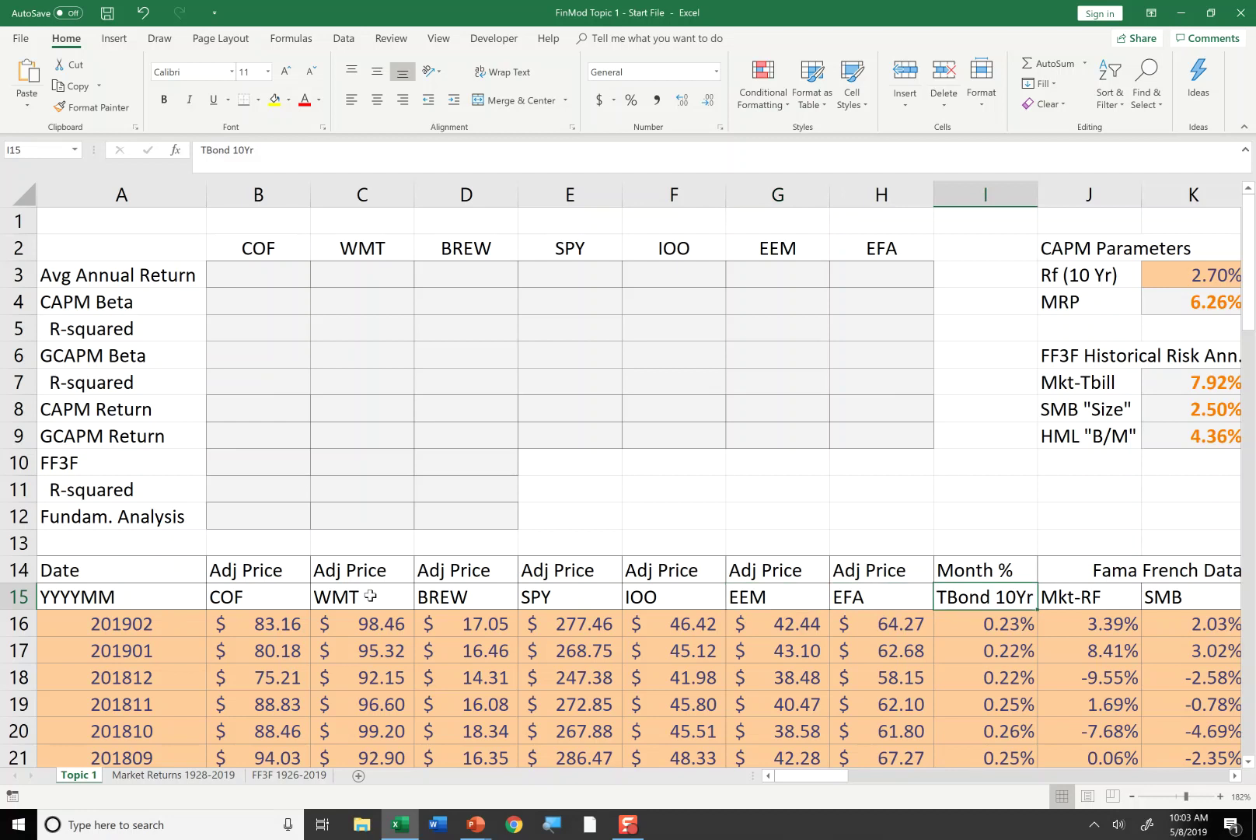
Step: Review the first monthly T-bond, Fama-French and TBill returns in row 16
key("Down")
key("Right")
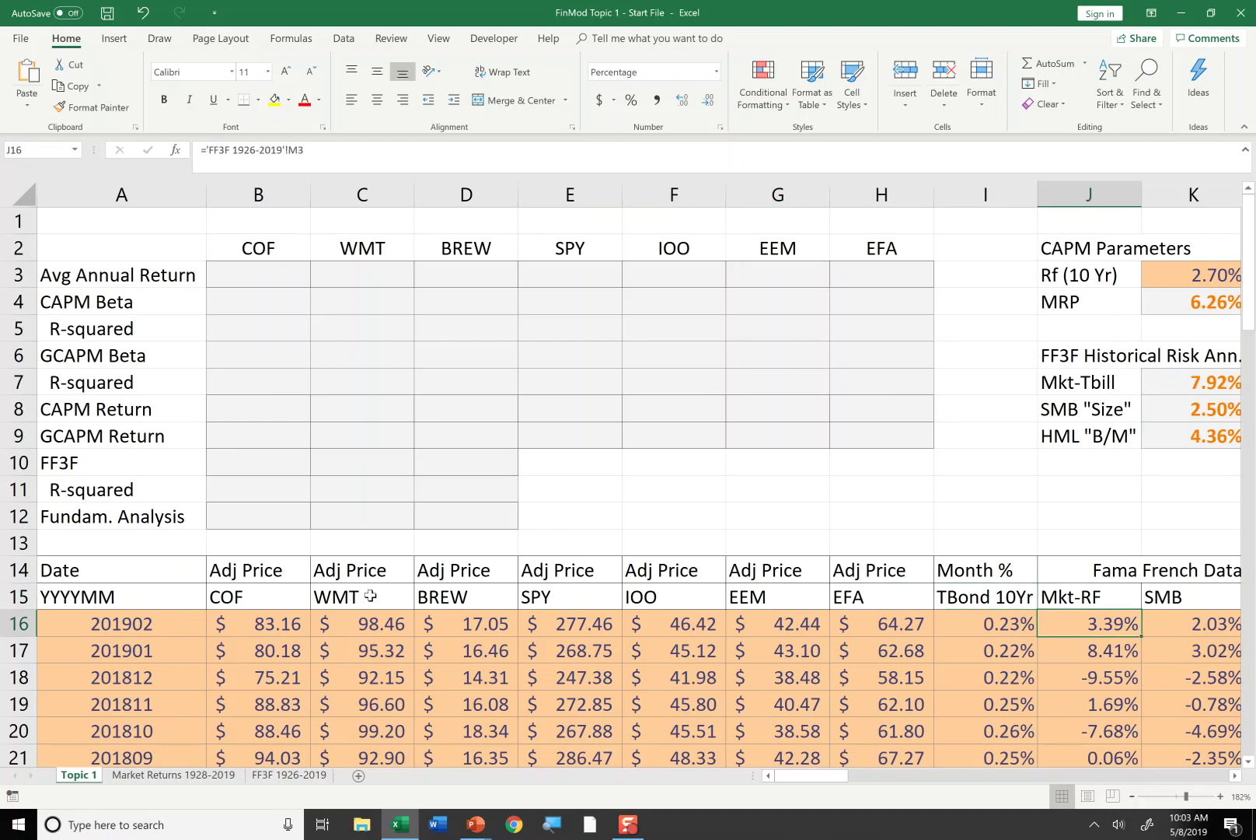
key("Right")
key("Right")
key("Left")
key("Left")
key("Right")
key("Right")
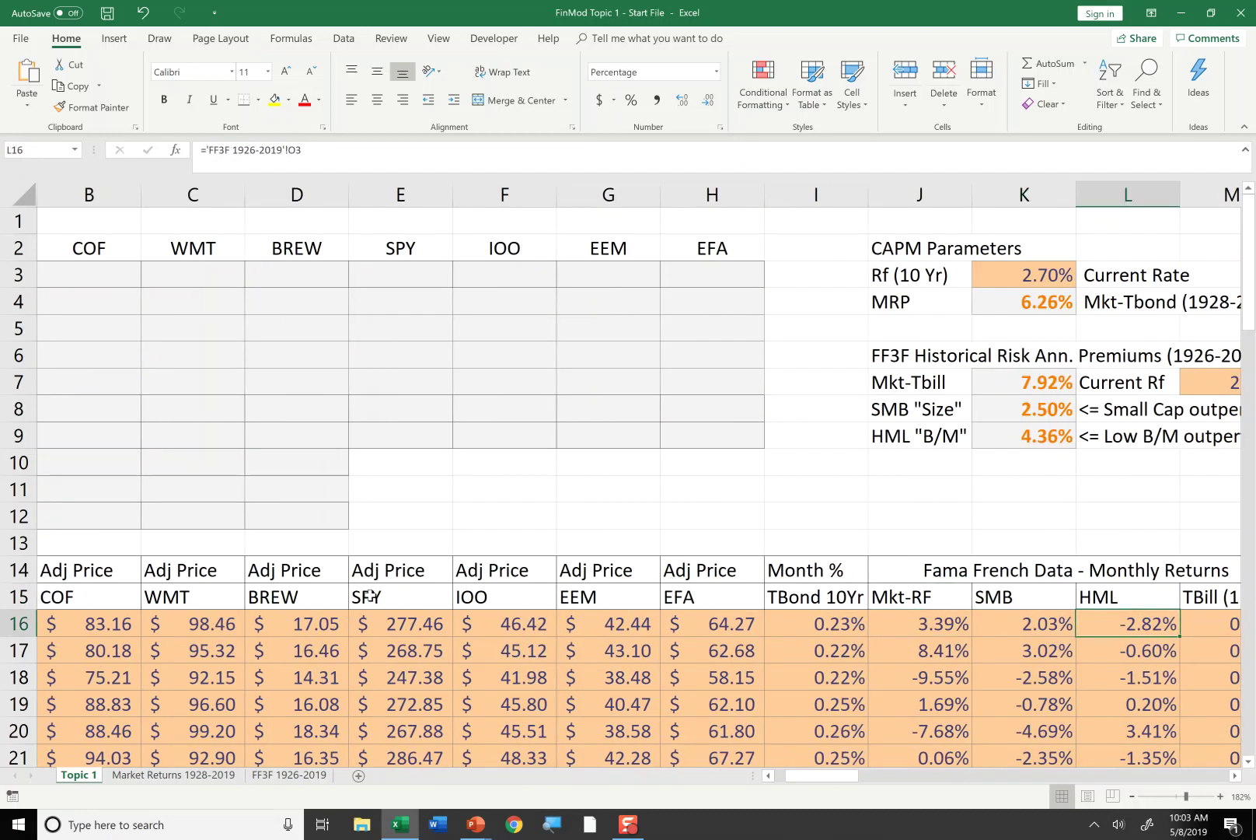
key("Right")
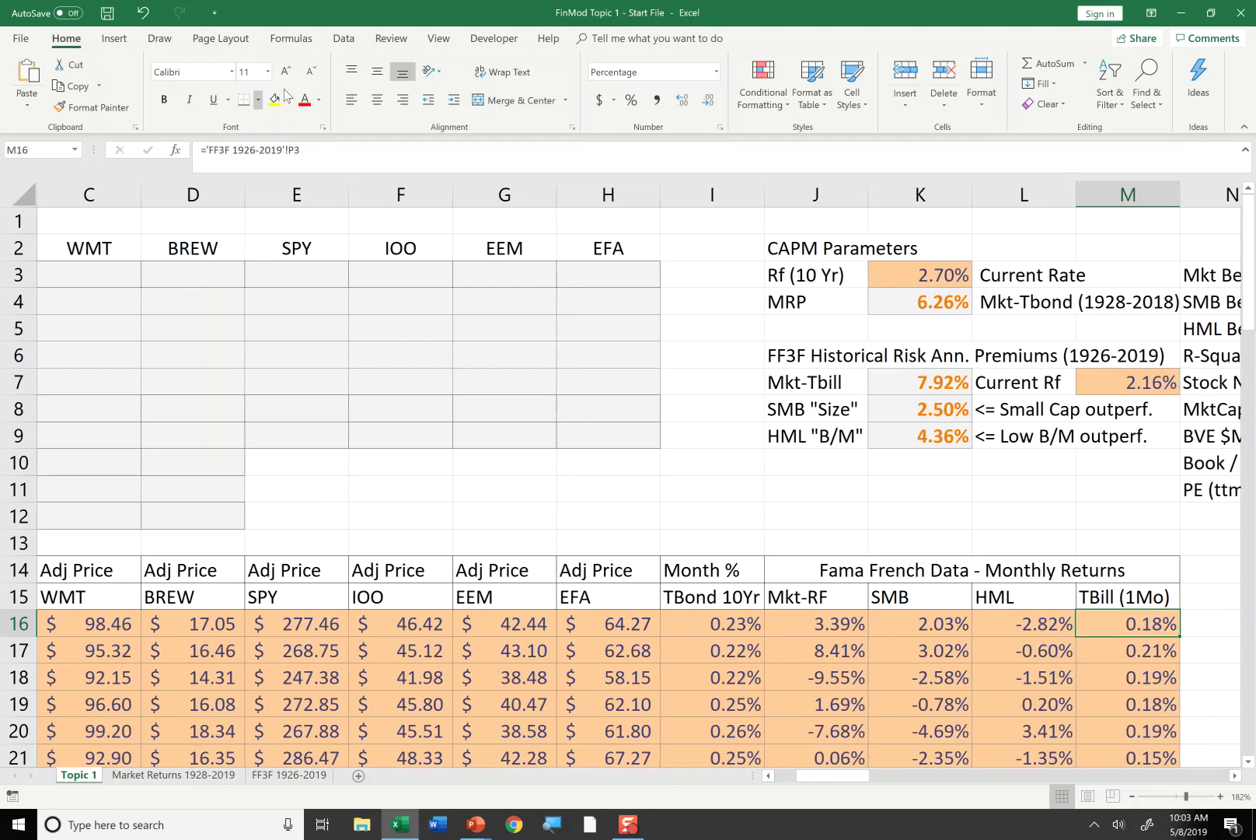
left_click_drag(820, 270, 918, 276)
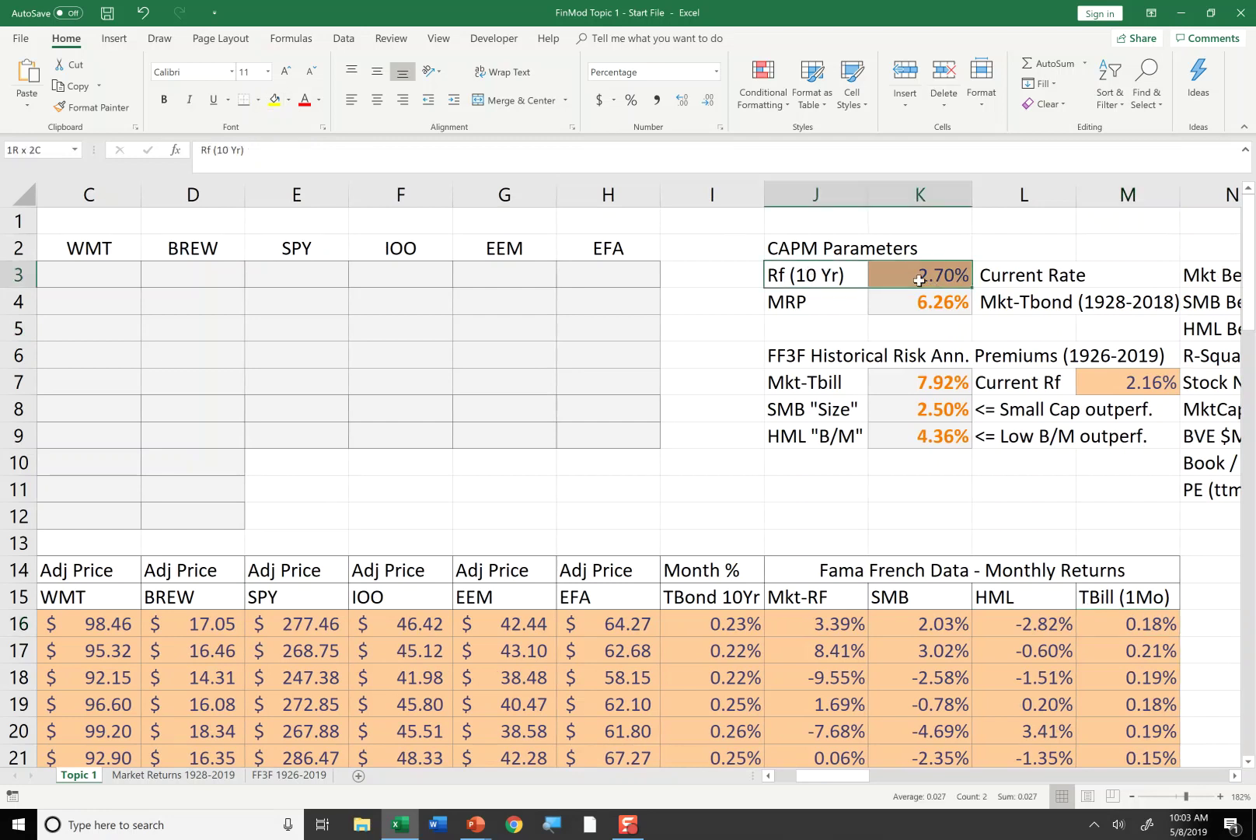
left_click(922, 280)
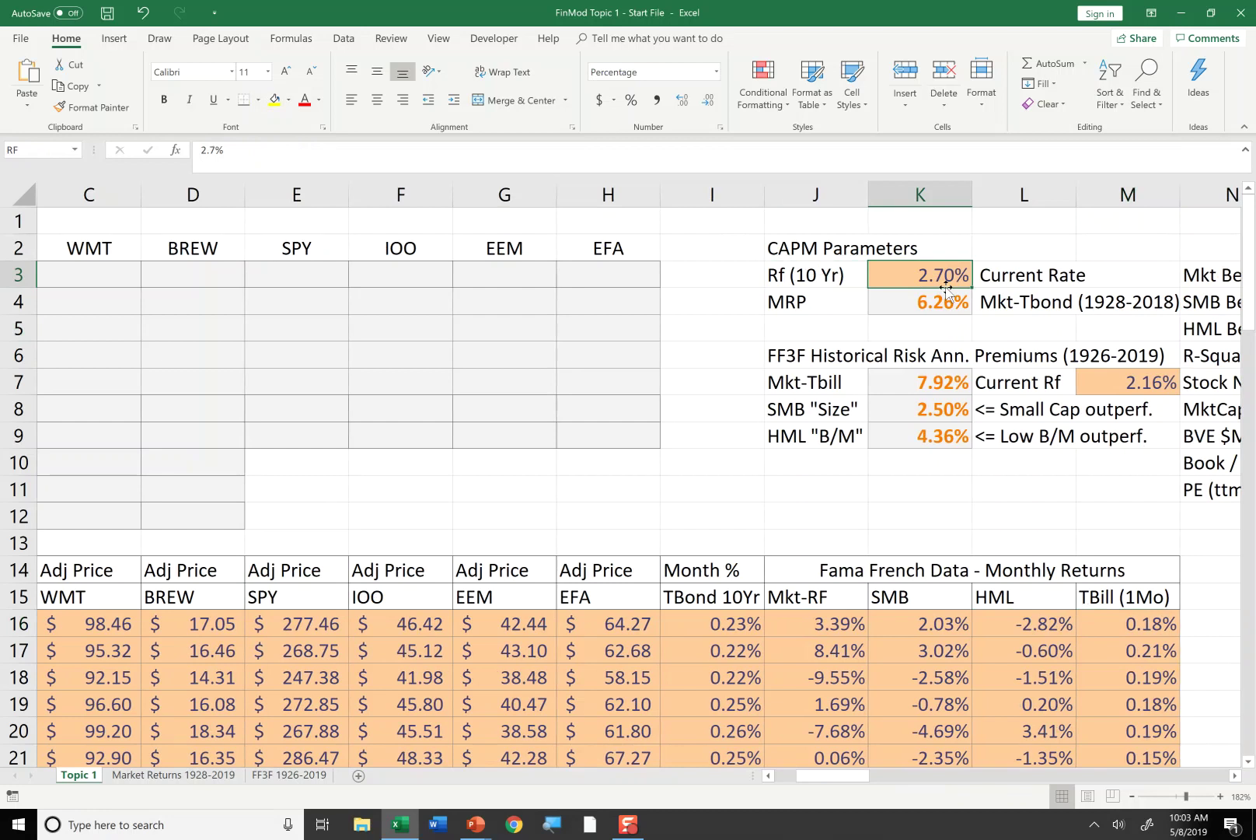
left_click(1141, 383)
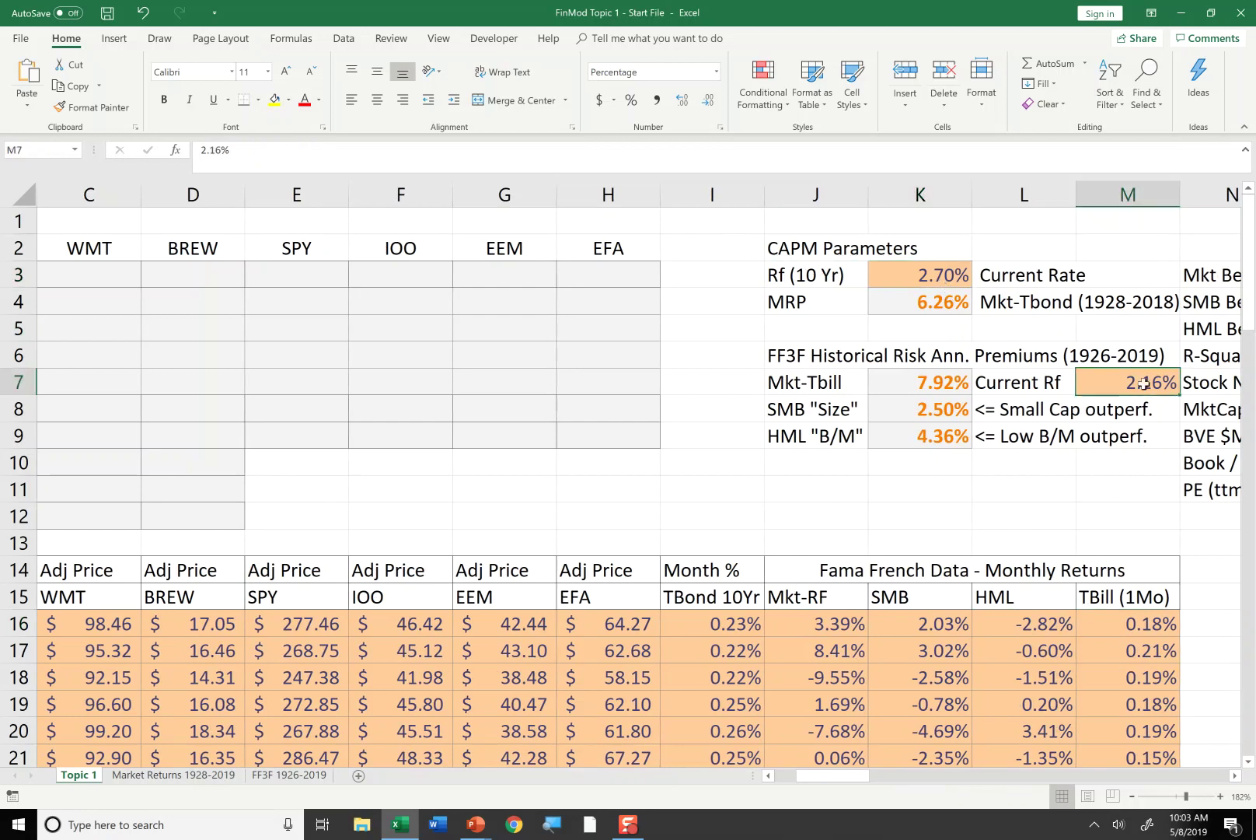
left_click(1107, 591)
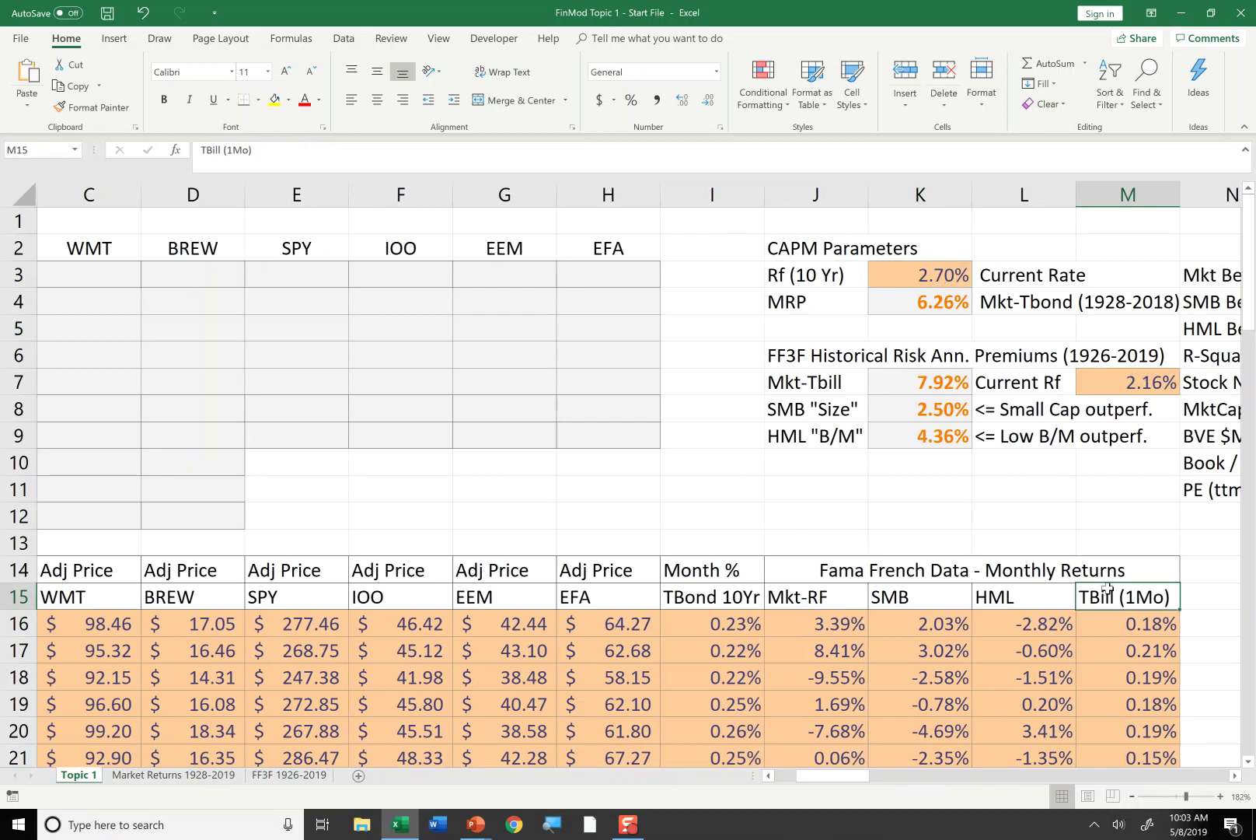
key("Right")
key("Right")
key("Right")
key("Right")
key("Right")
key("Right")
key("Right")
key("Right")
key("Right")
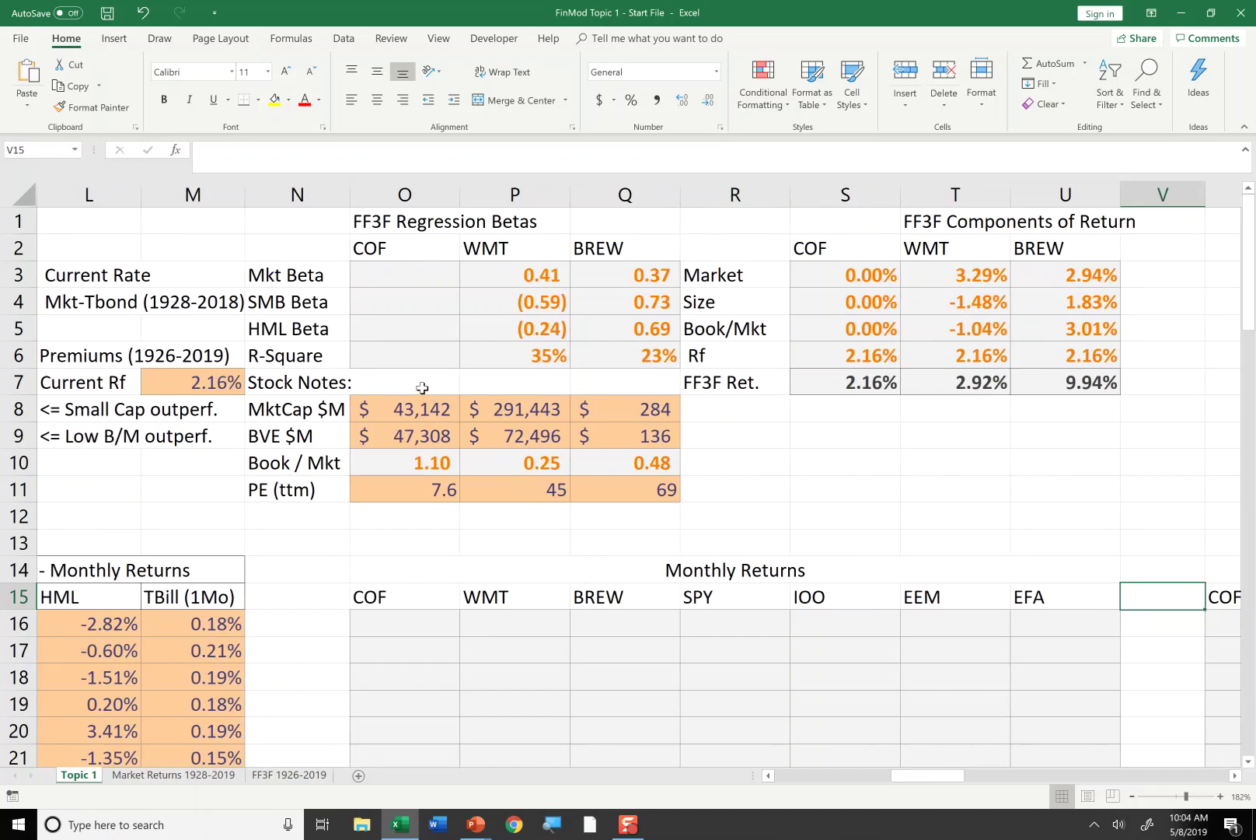
key("Left")
key("Left")
key("Left")
key("Left")
key("Left")
key("Left")
key("Left")
key("Left")
key("Left")
key("Left")
key("Left")
key("Left")
key("Left")
key("Left")
key("Left")
key("Left")
key("Left")
key("Left")
key("Left")
key("Left")
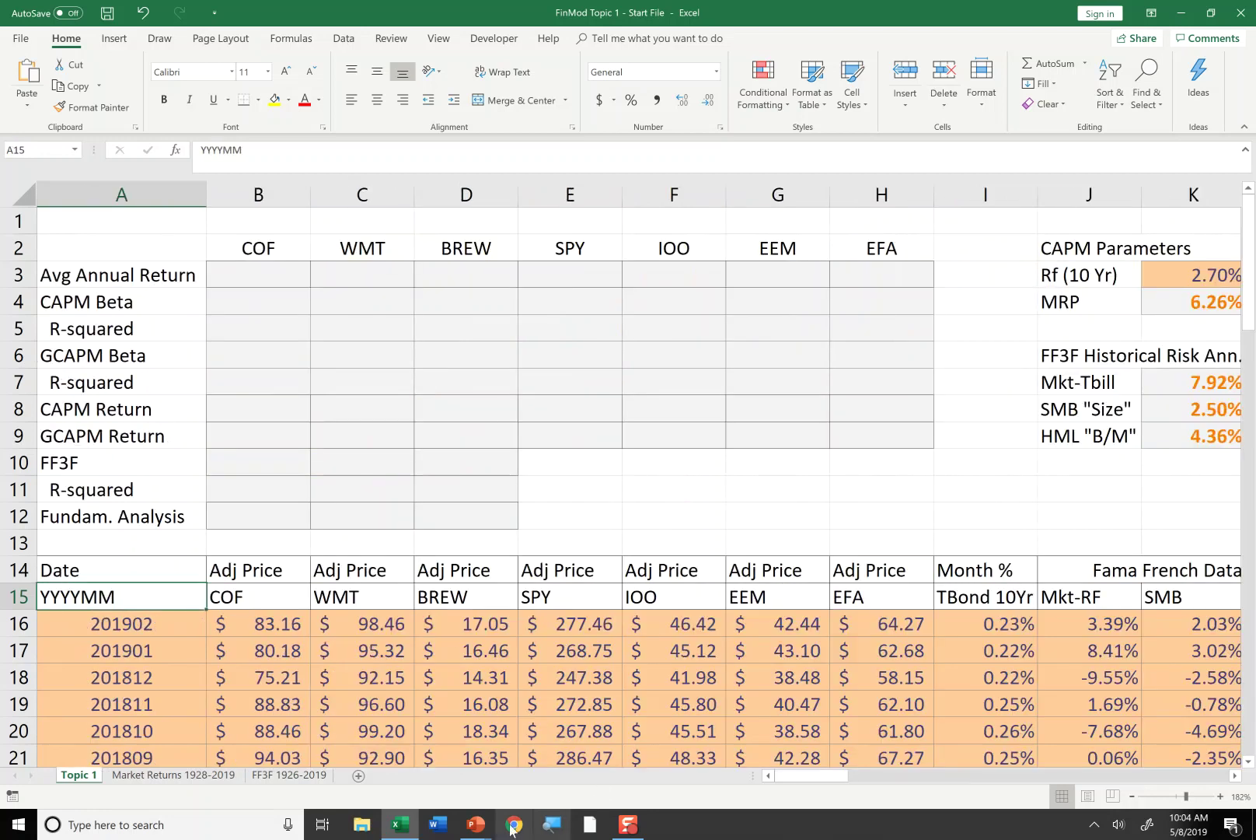
mouse_move(472, 828)
left_click(562, 750)
key("Right")
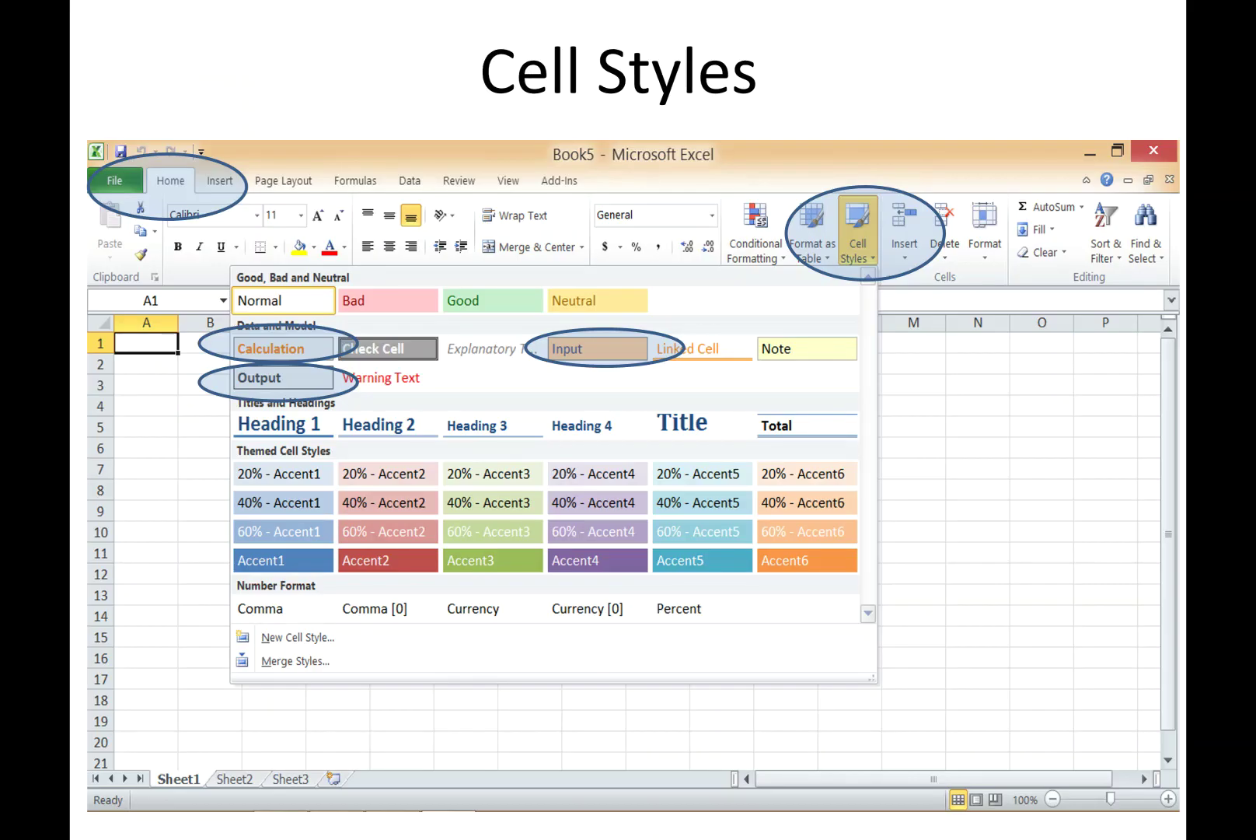
key("Escape")
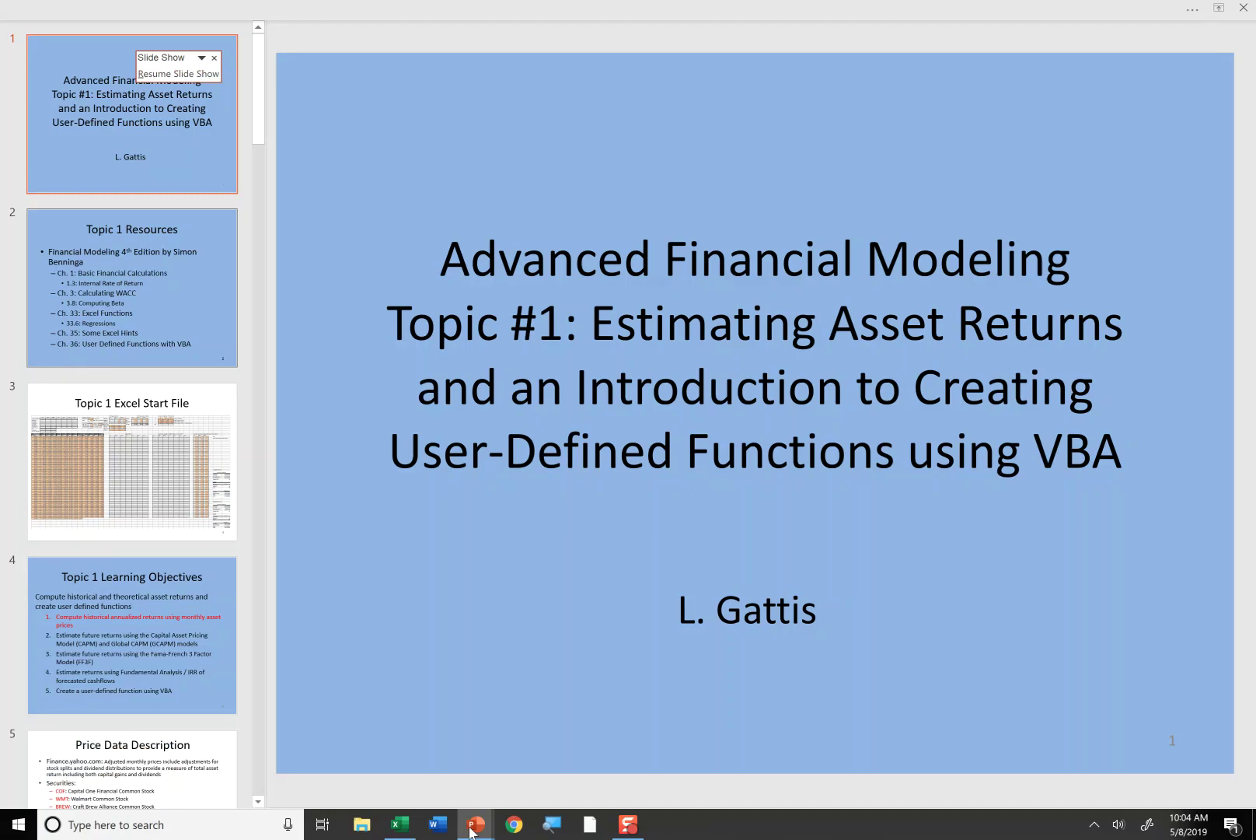
left_click(472, 830)
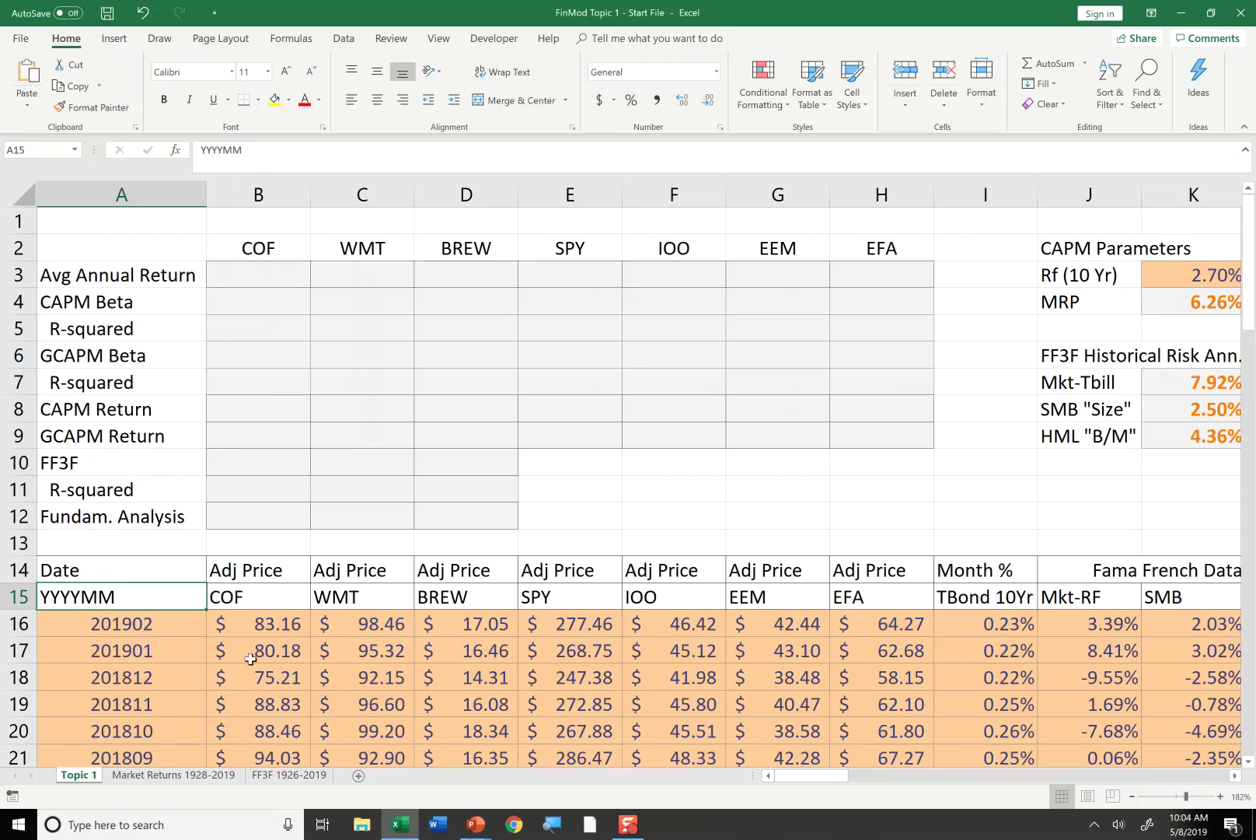
left_click_drag(153, 622, 519, 715)
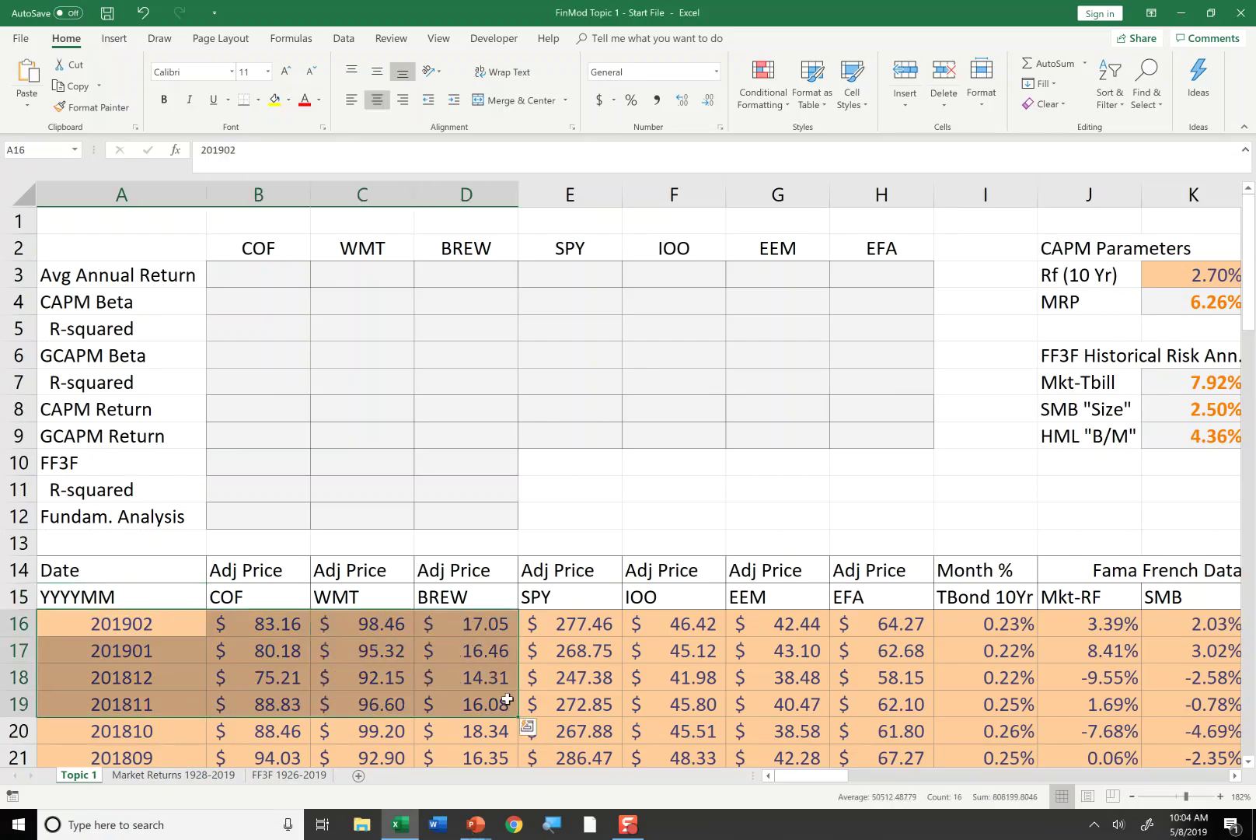
left_click(346, 644)
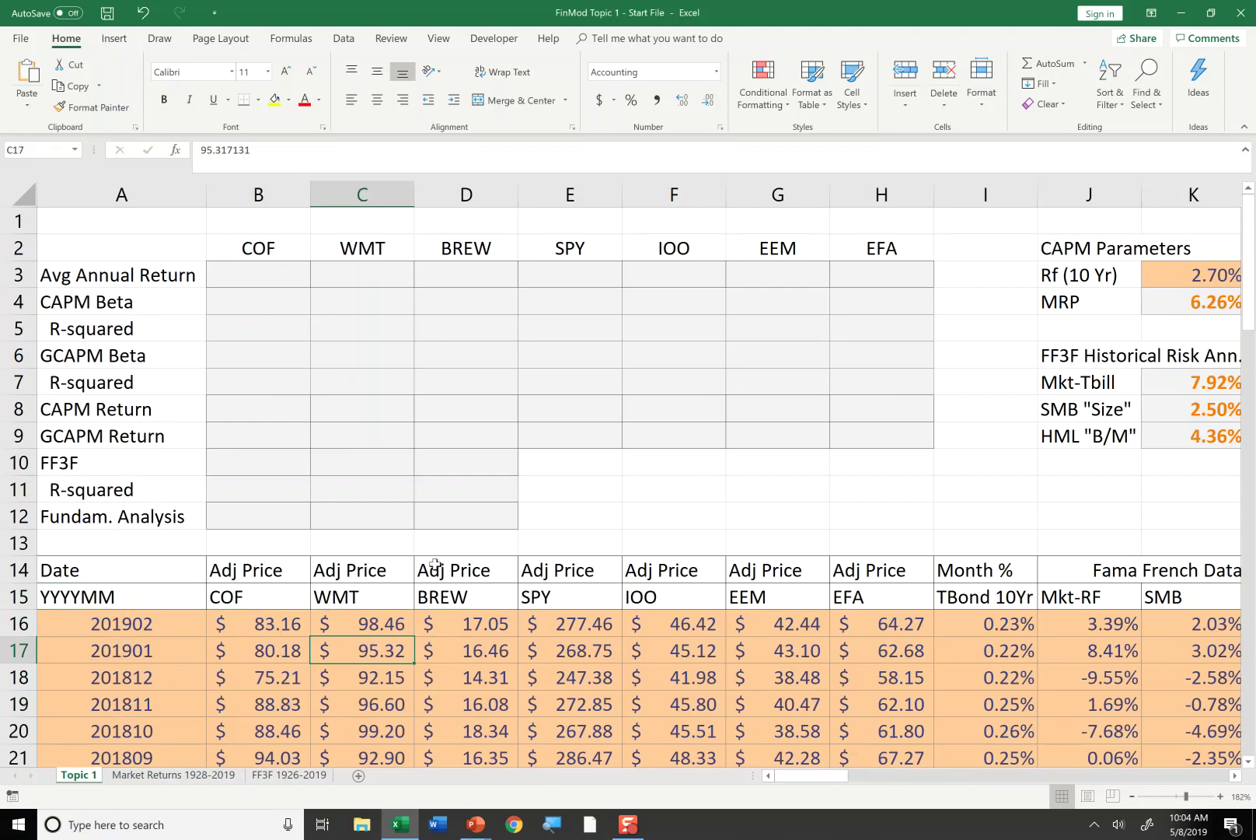
left_click(264, 570)
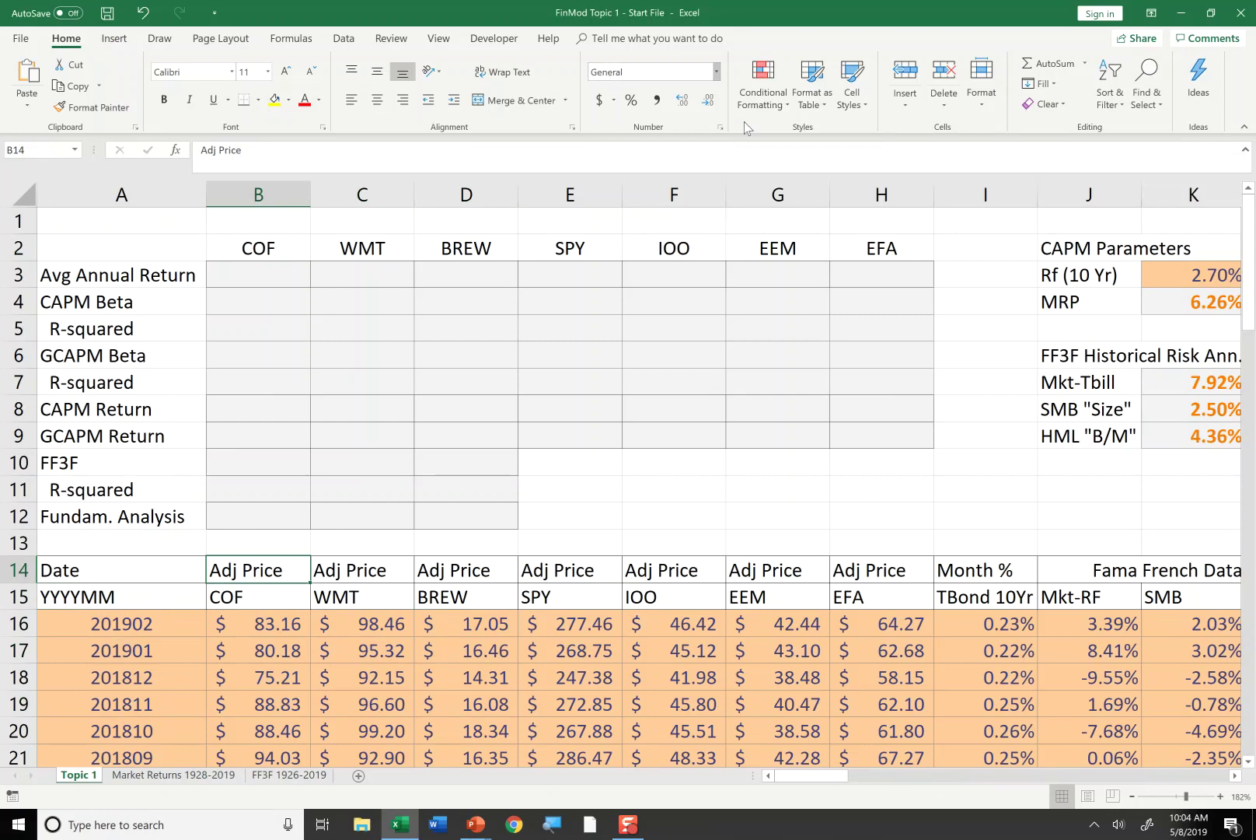
left_click(850, 113)
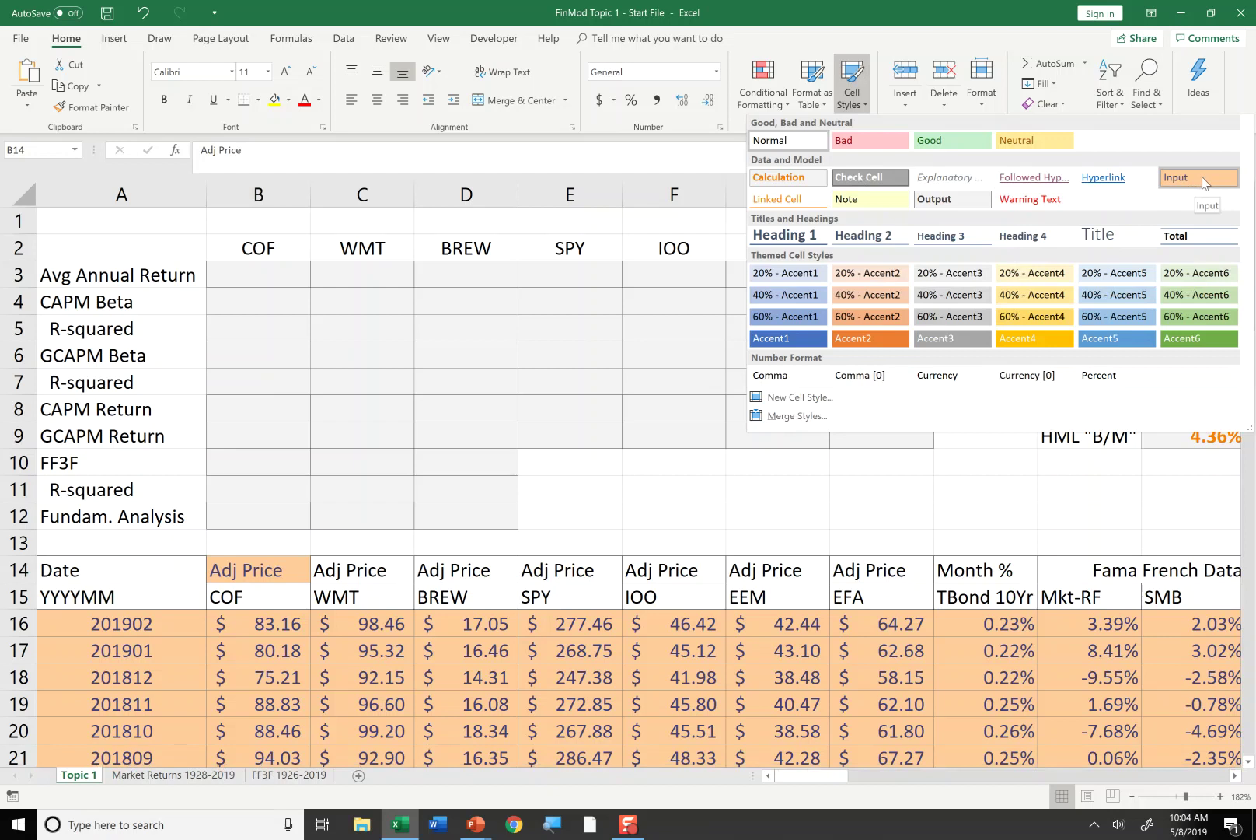
key("Escape")
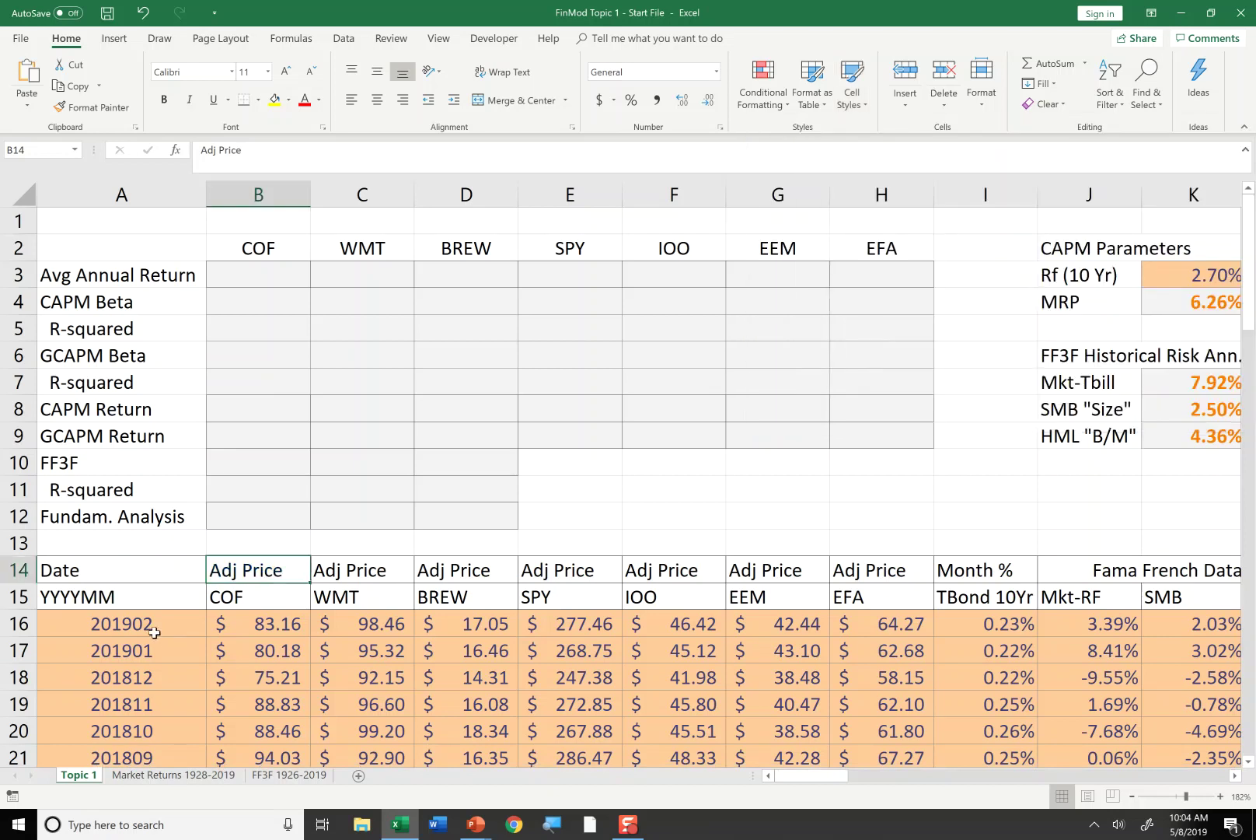
left_click(152, 632)
key("Right")
key("Right")
key("Right")
key("Right")
key("Right")
key("Left")
key("Left")
key("Left")
key("Left")
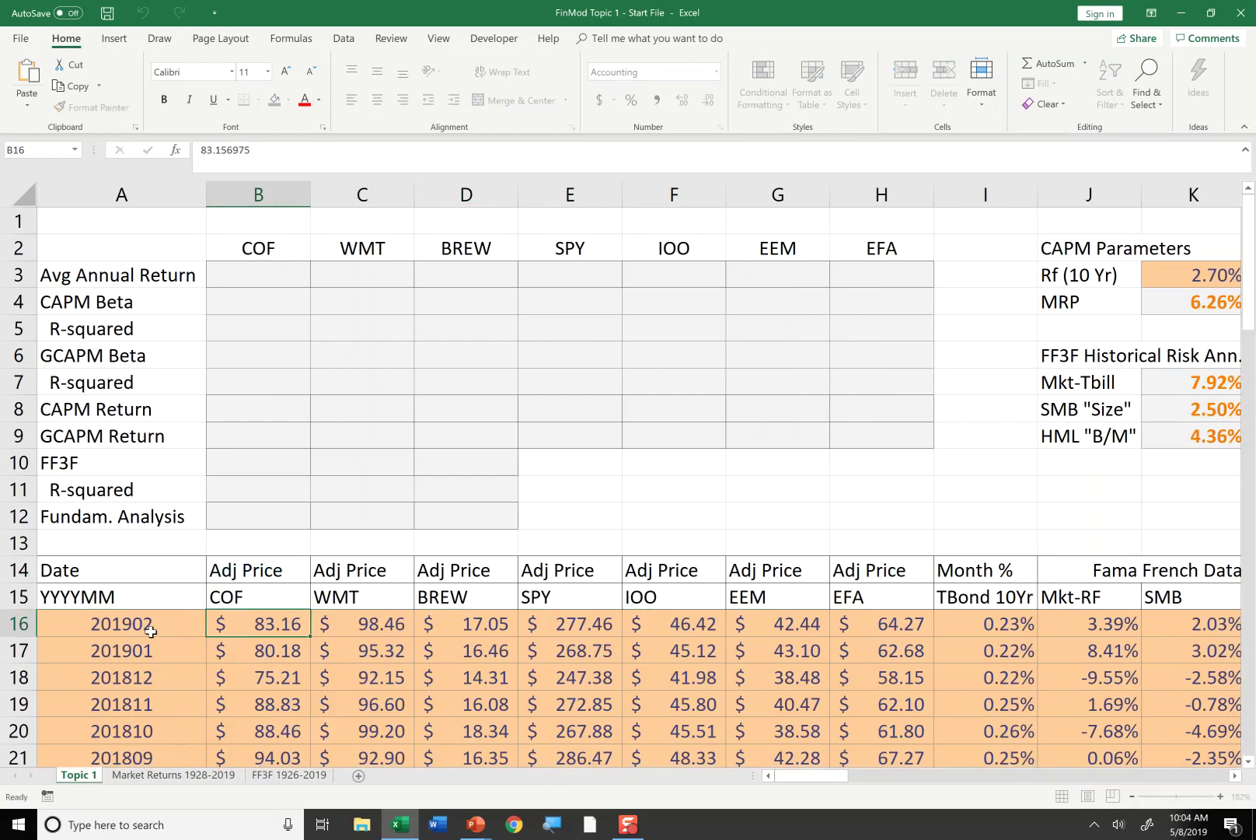
key("Right")
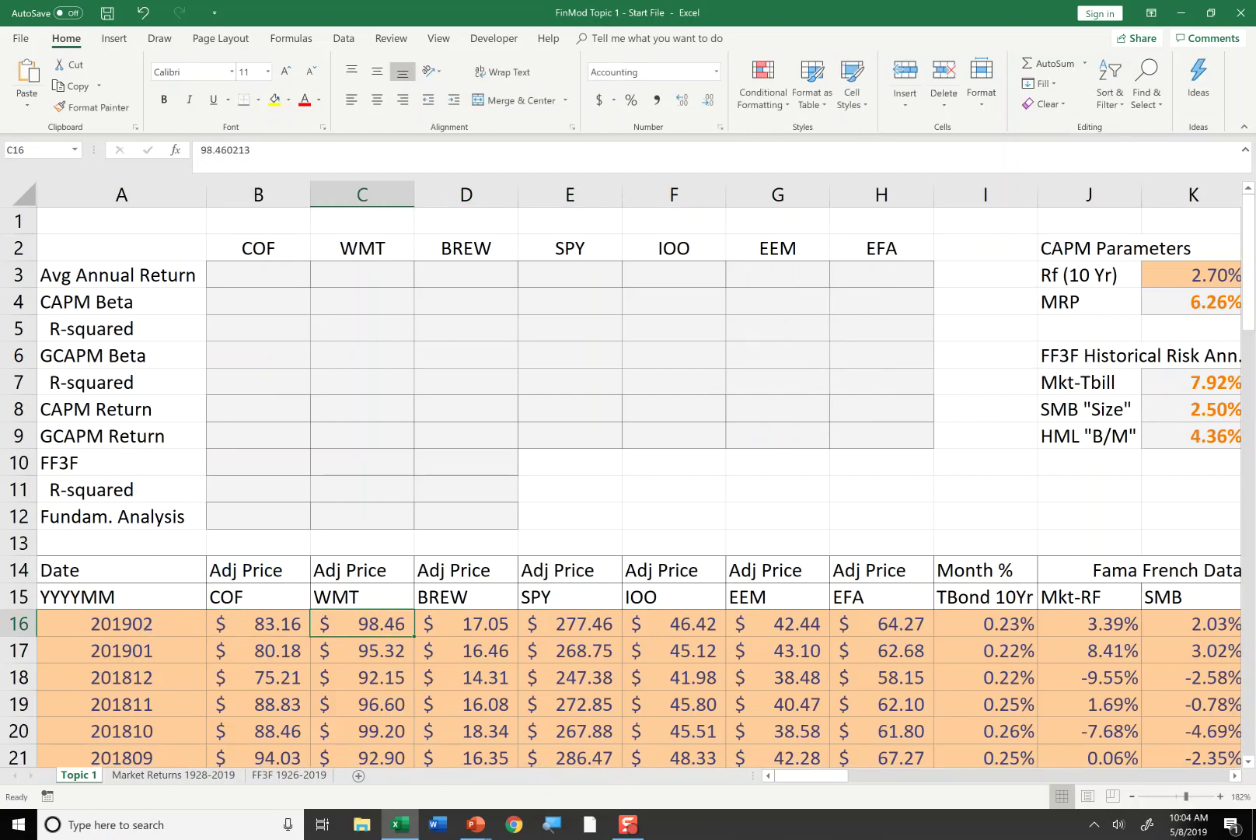
left_click(853, 101)
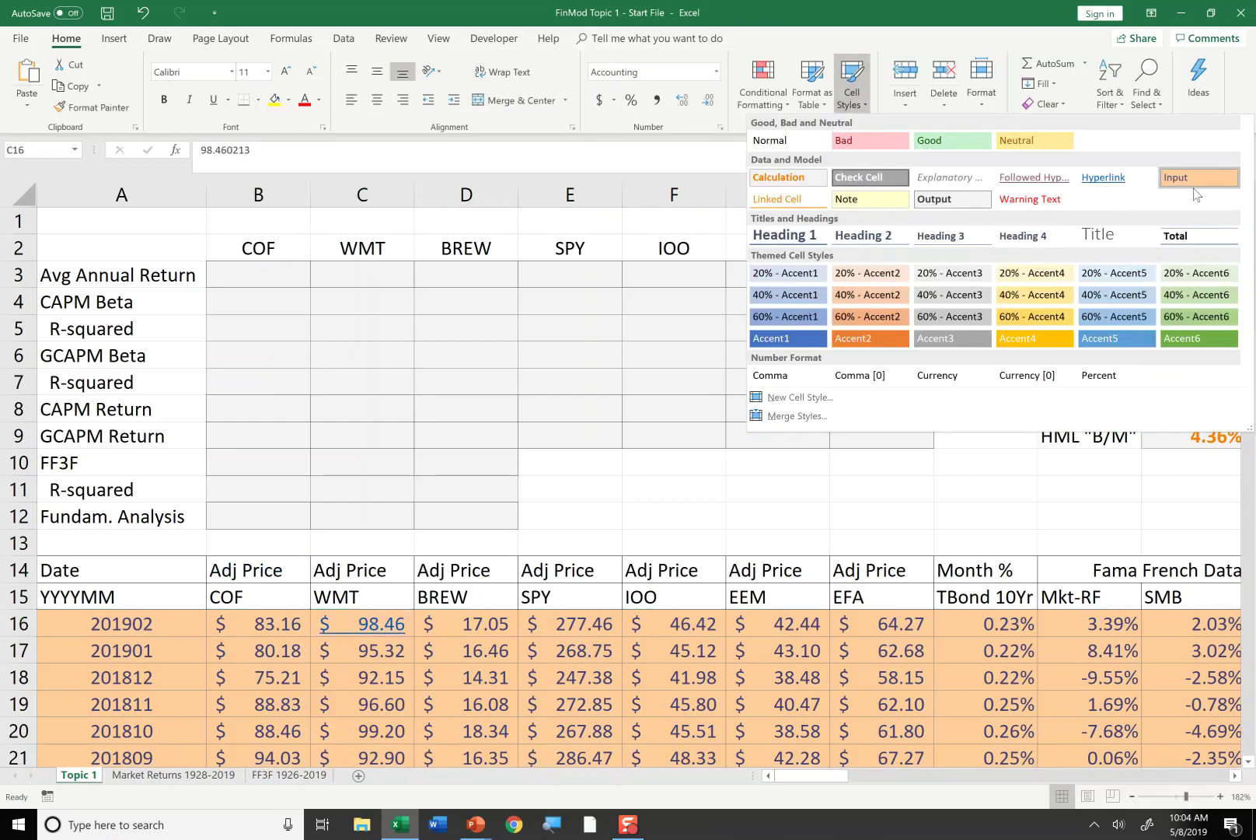
left_click(452, 283)
left_click_drag(227, 273, 443, 500)
left_click(448, 508)
left_click(238, 274)
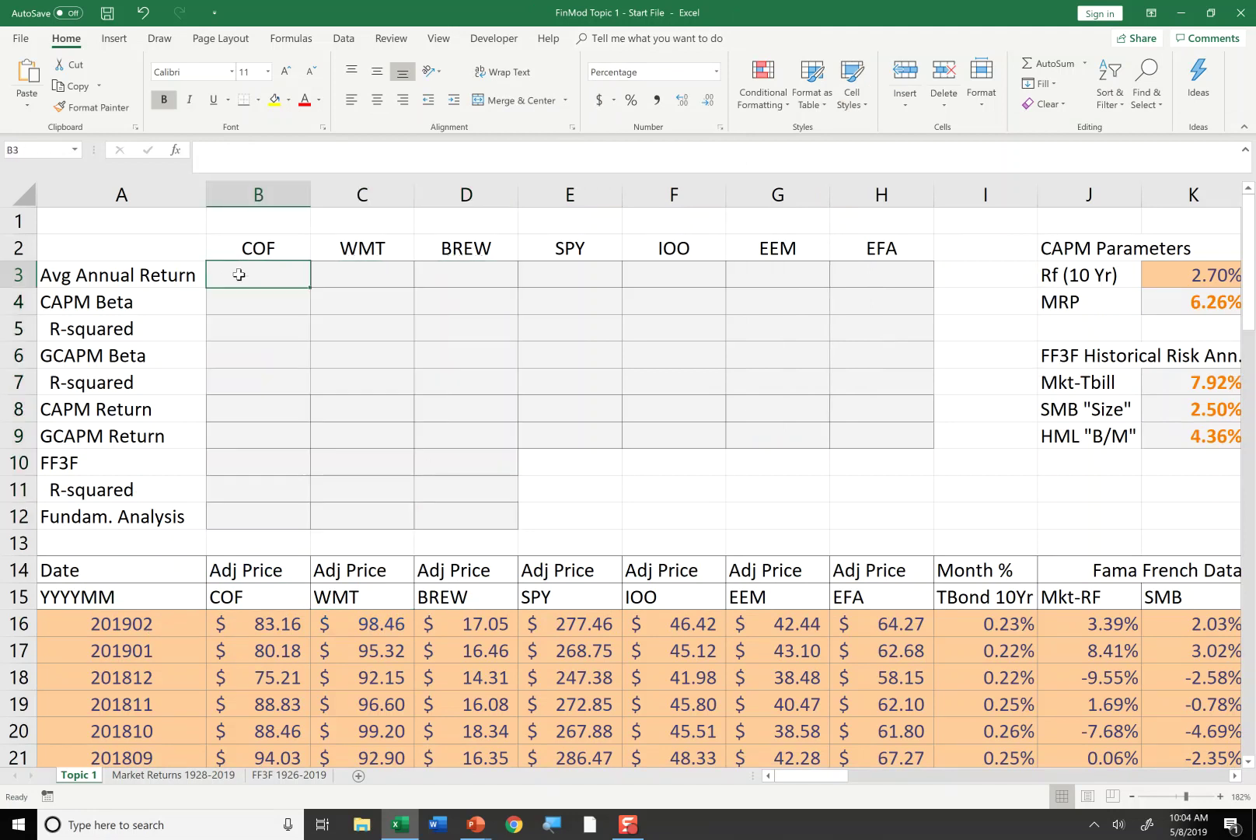
type("=")
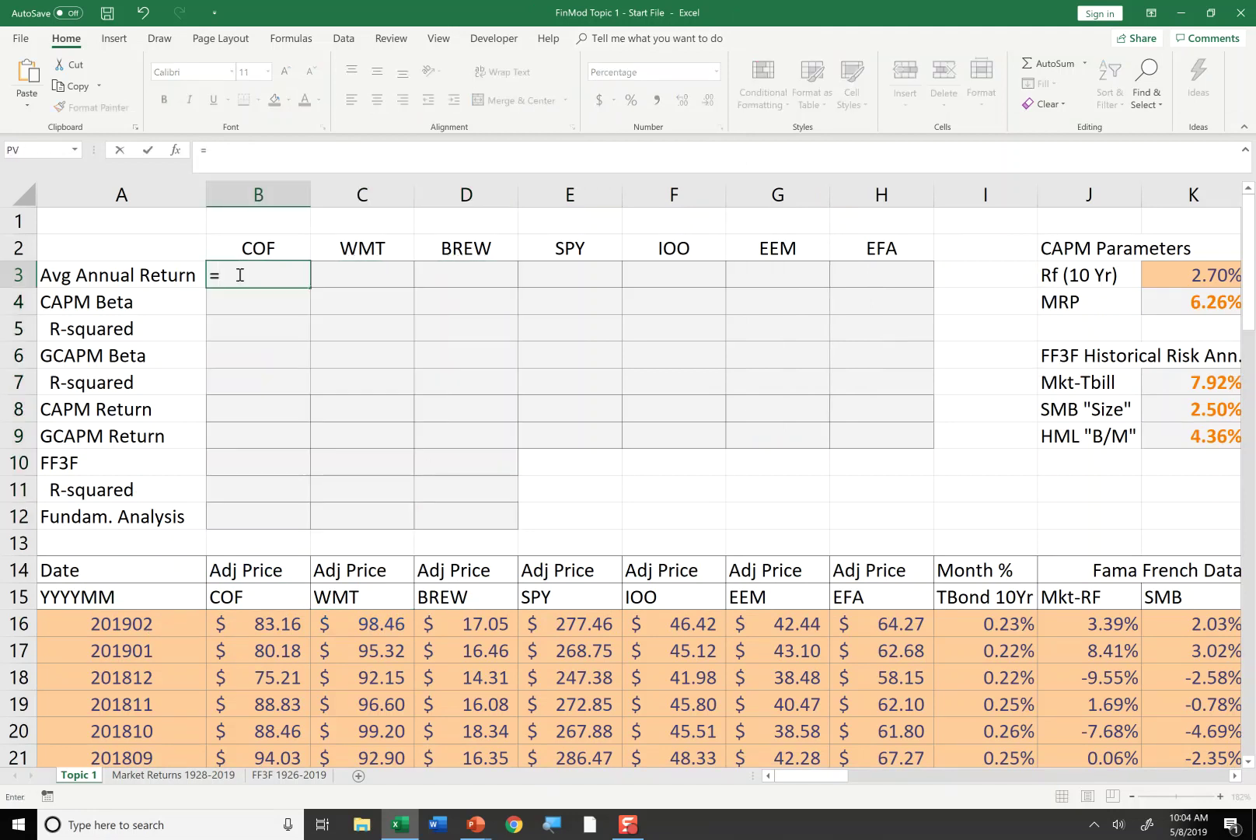
left_click(260, 631)
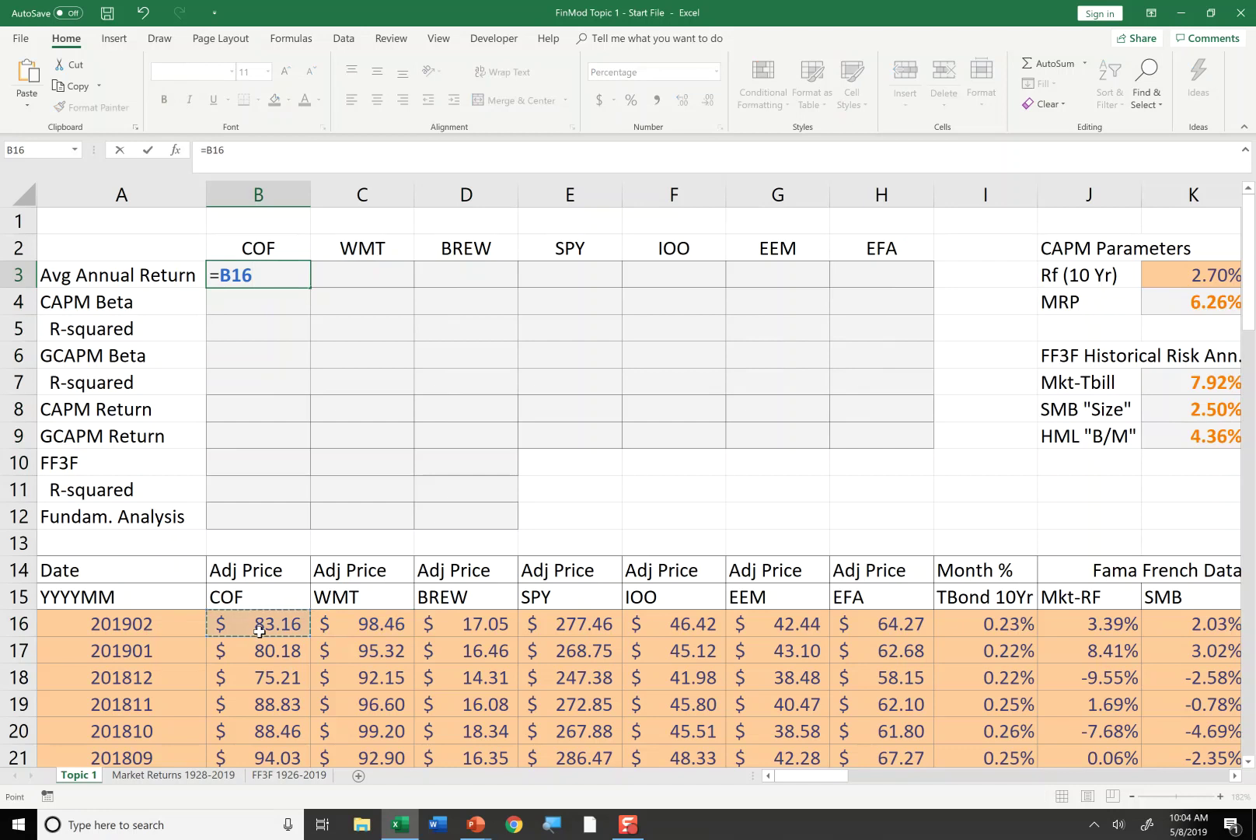
key("Return")
key("Up")
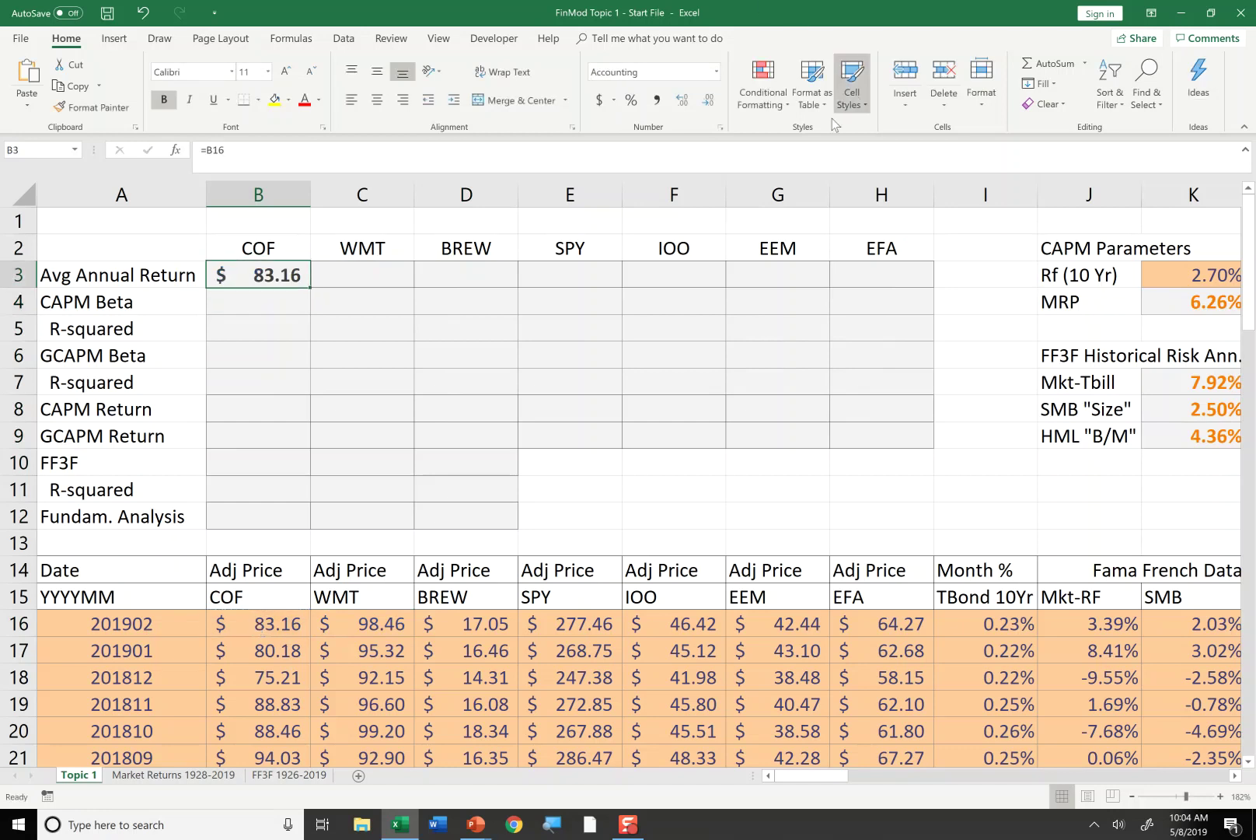
left_click(851, 95)
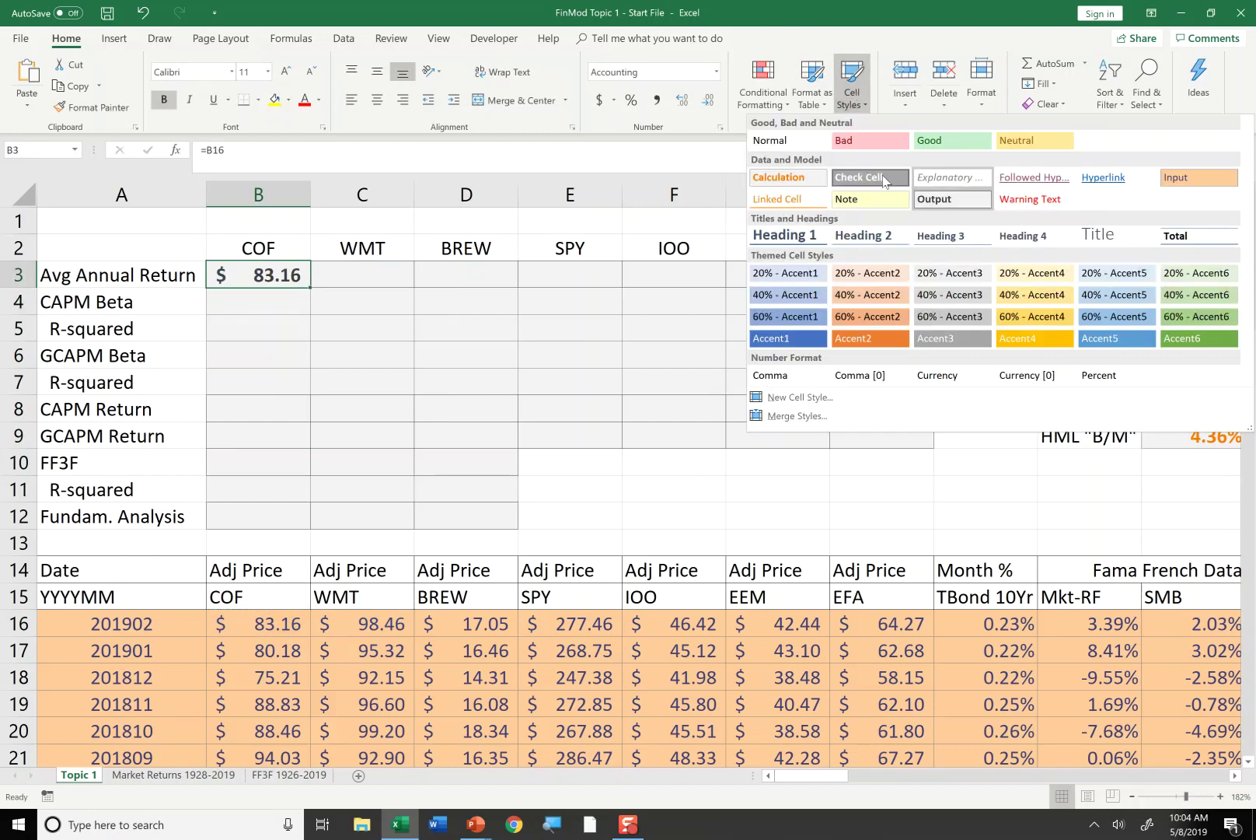
left_click(774, 180)
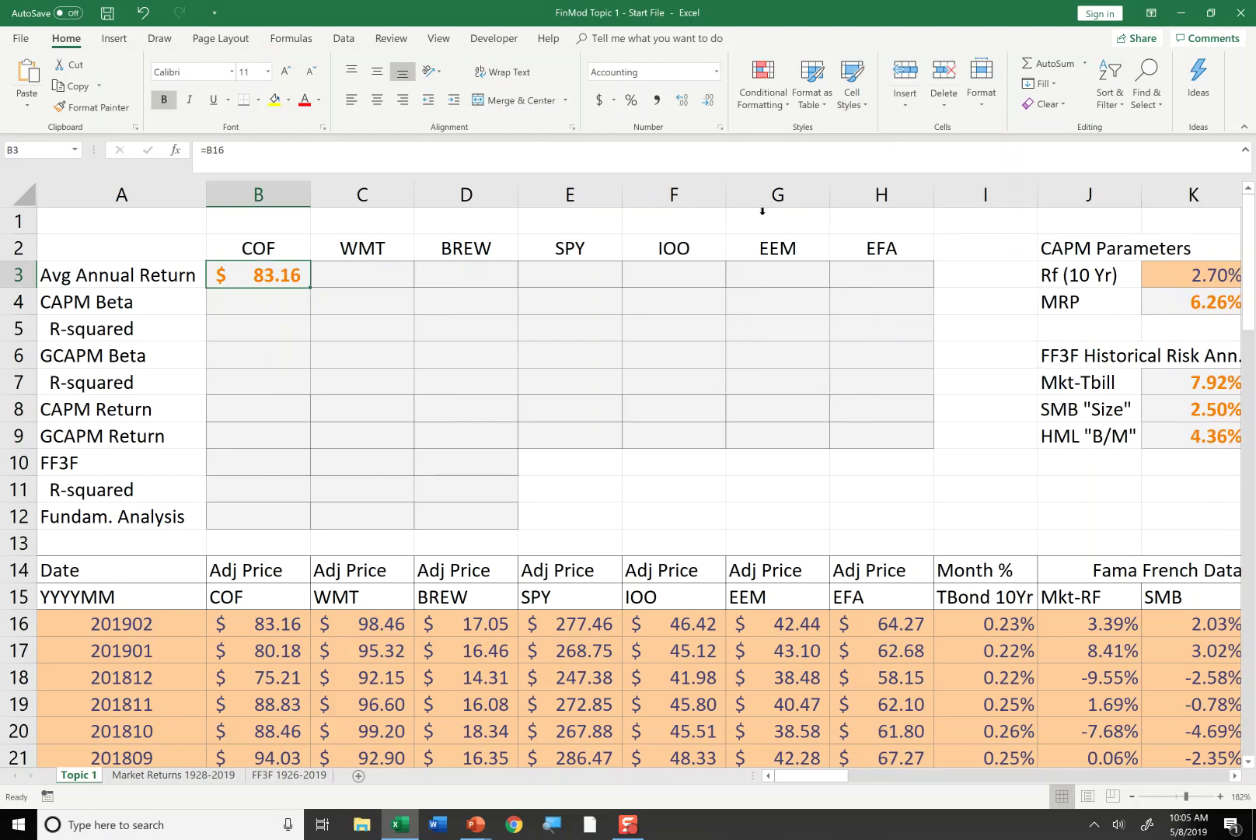
key("ctrl+z")
left_click(698, 299)
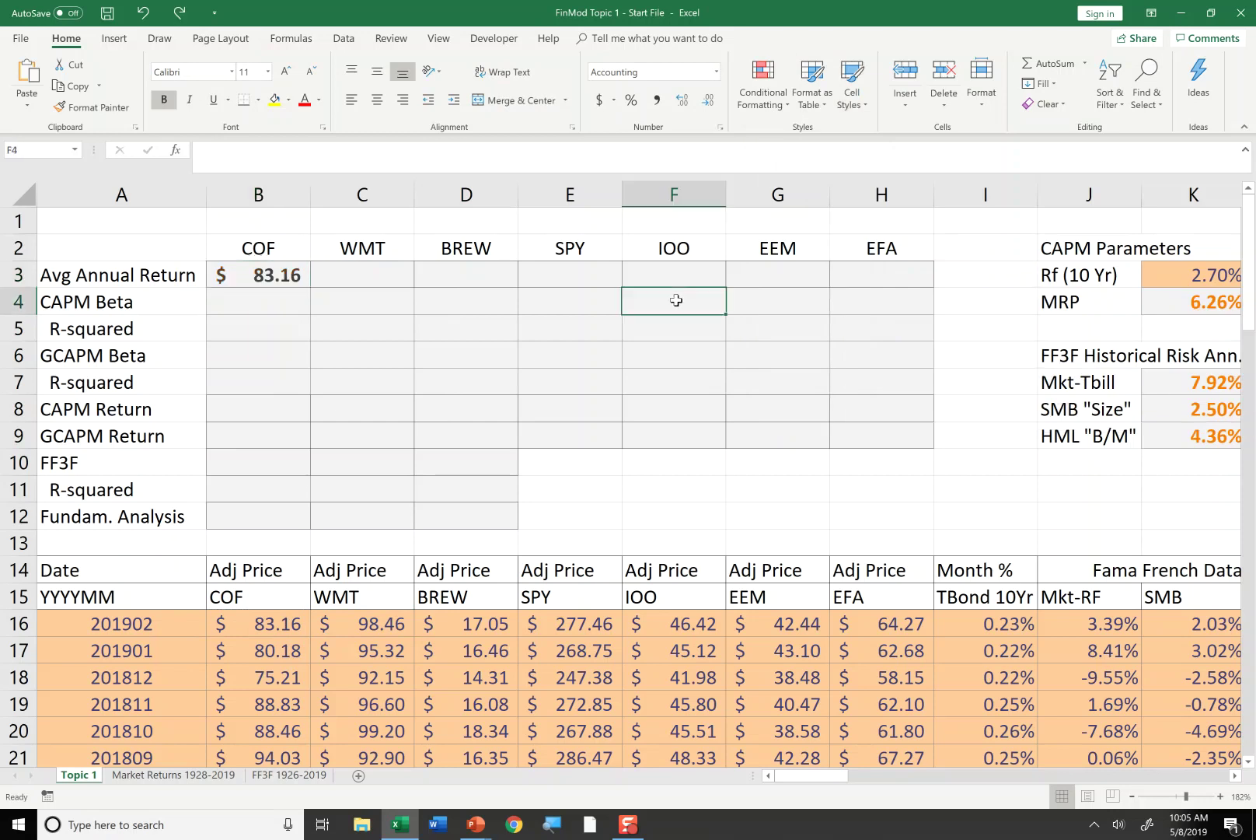
left_click(855, 100)
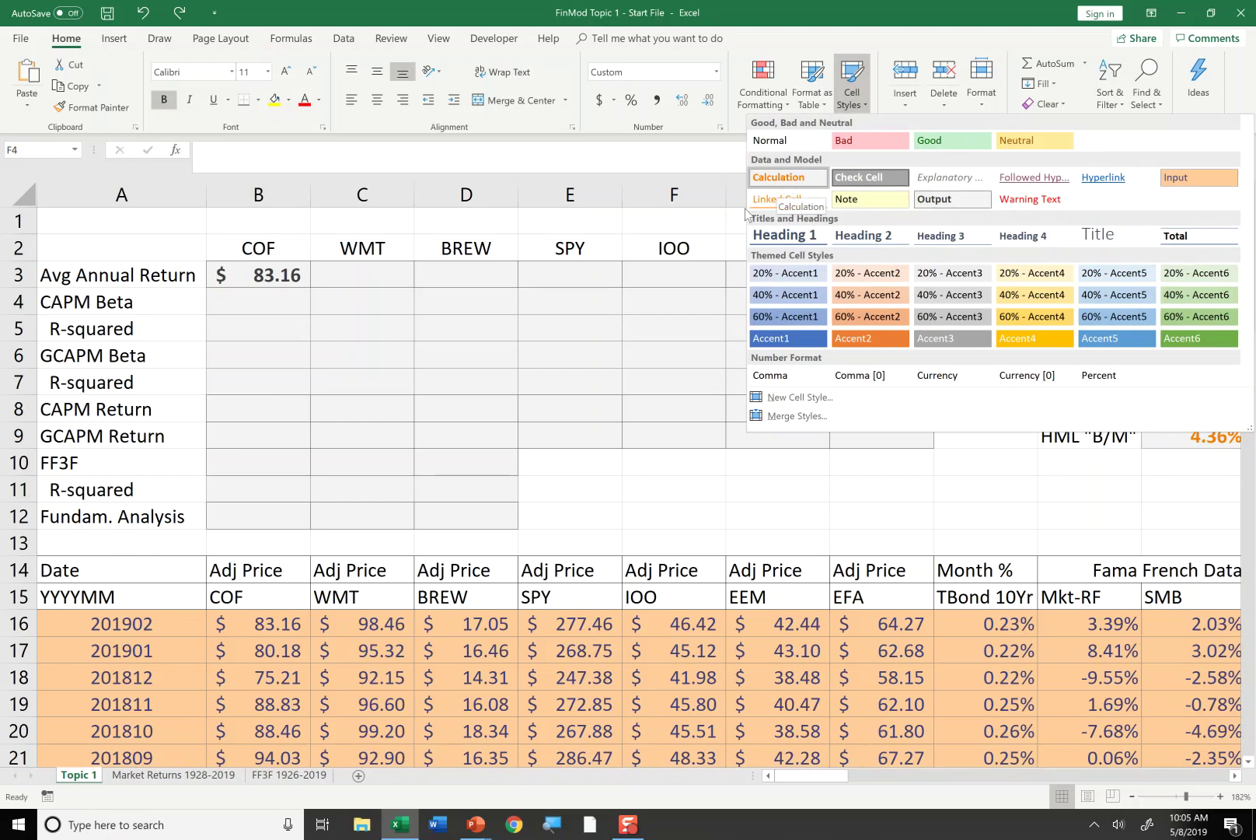
left_click(443, 328)
left_click(409, 308)
left_click(271, 271)
key("Delete")
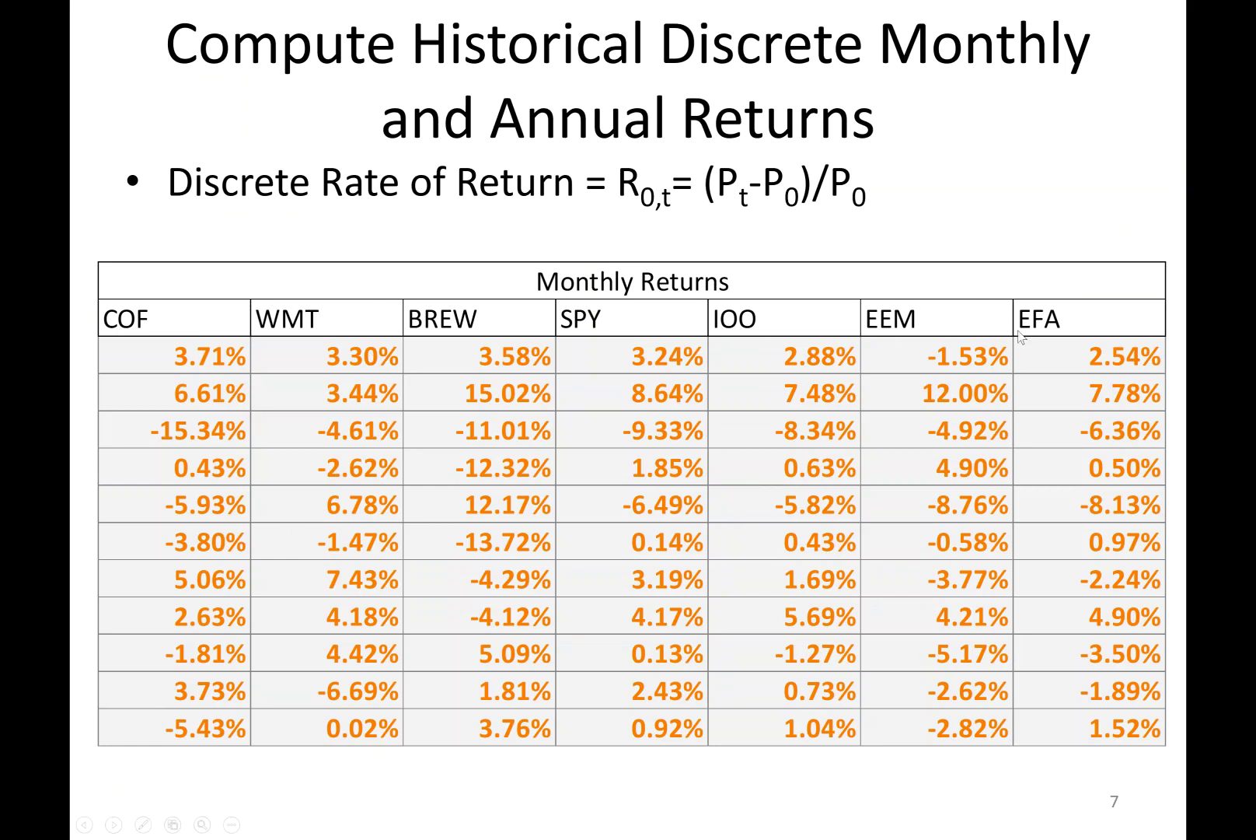
Step: Show the Average Annualized Returns slide, end the slideshow and return to Excel
key("Right")
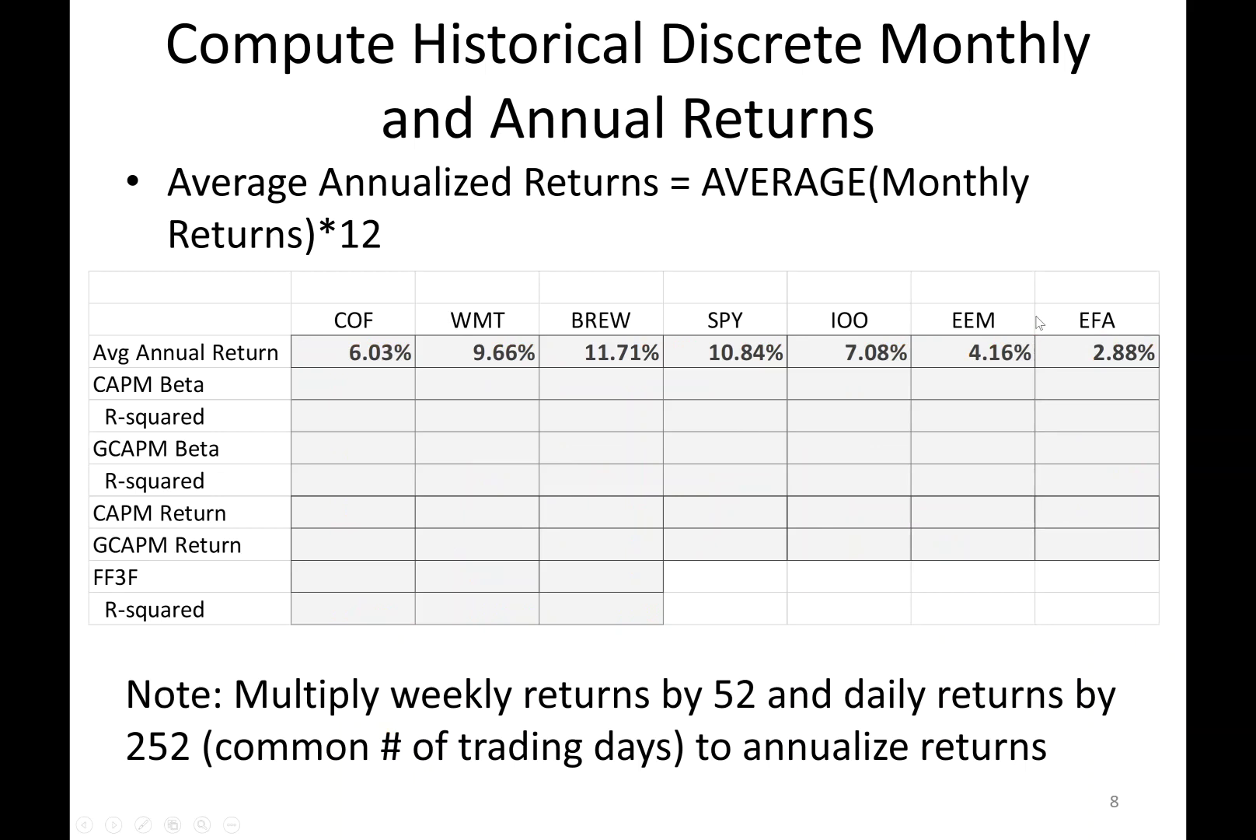
key("Escape")
left_click(401, 824)
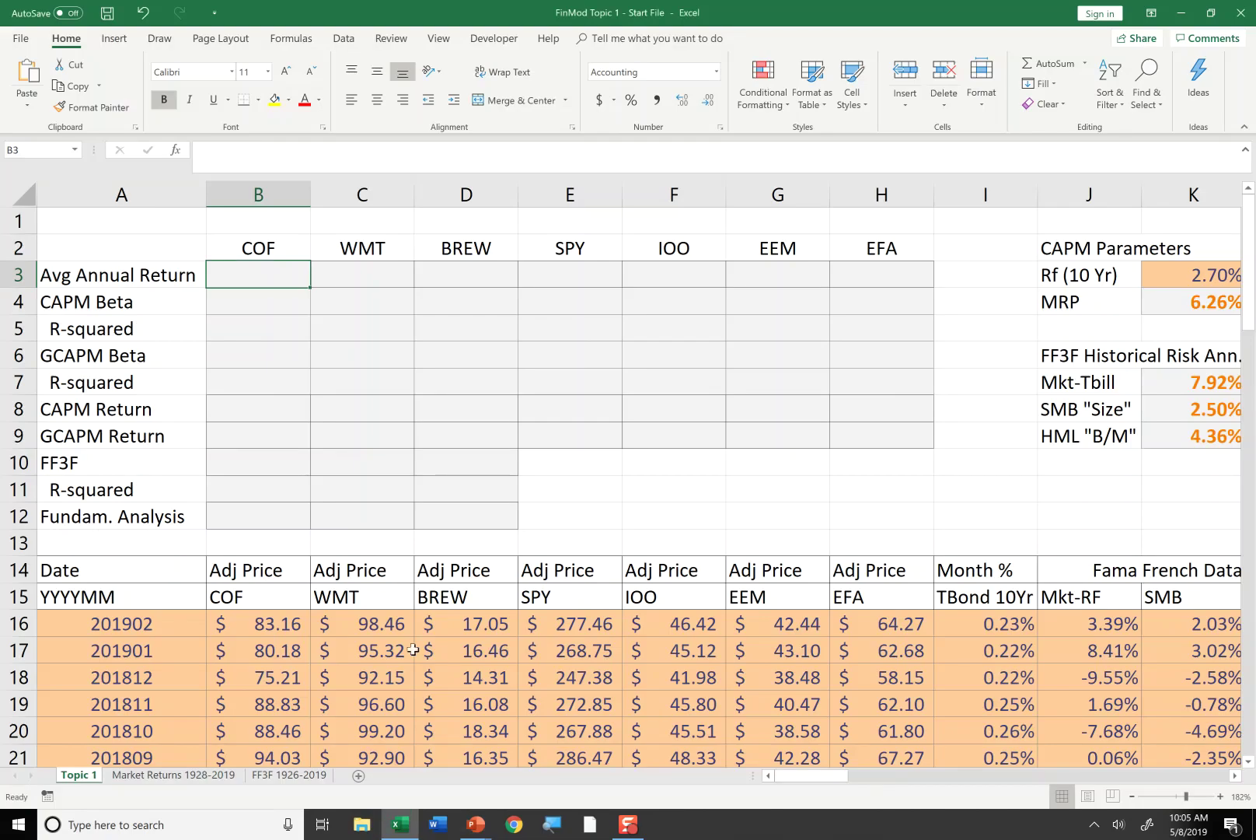
Step: Scroll right to the empty Monthly Returns table and select its first COF cell
left_click(296, 597)
scroll(514, 601, "down", 1)
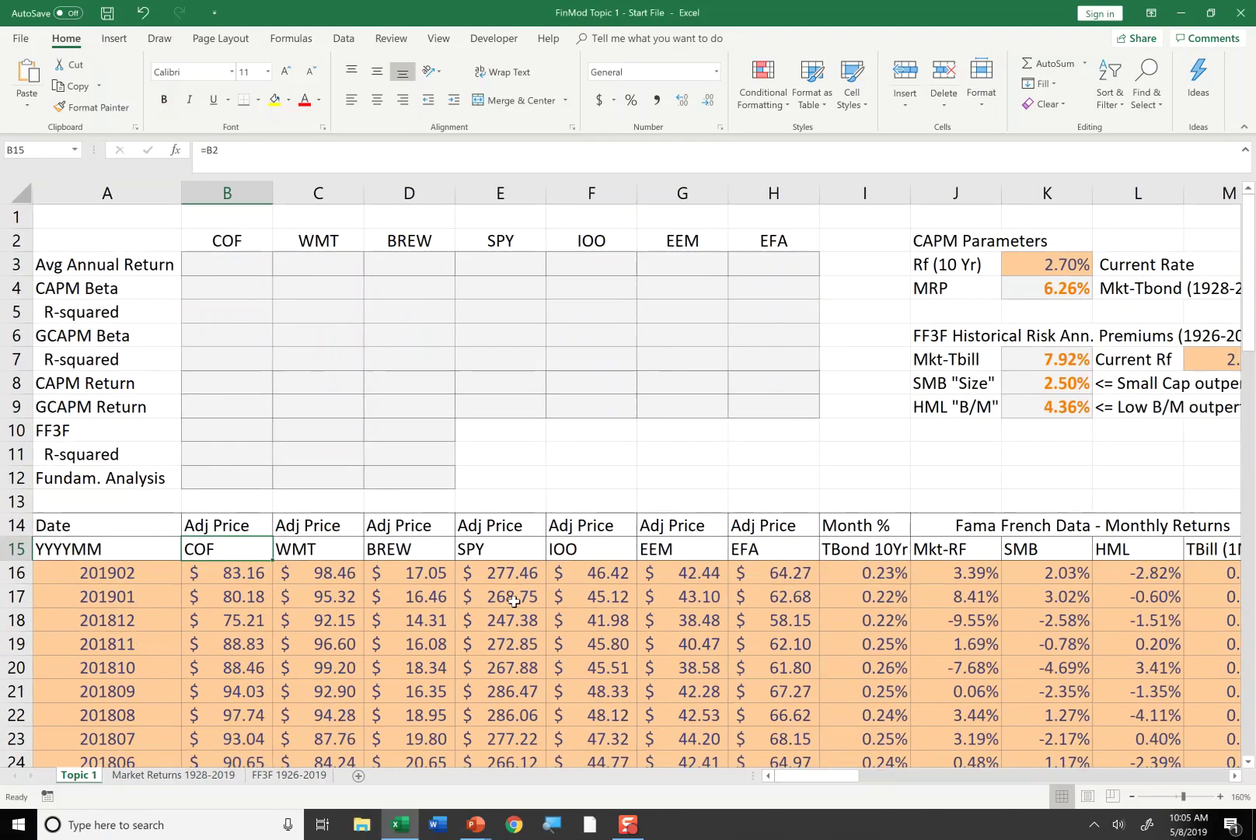
left_click(849, 622)
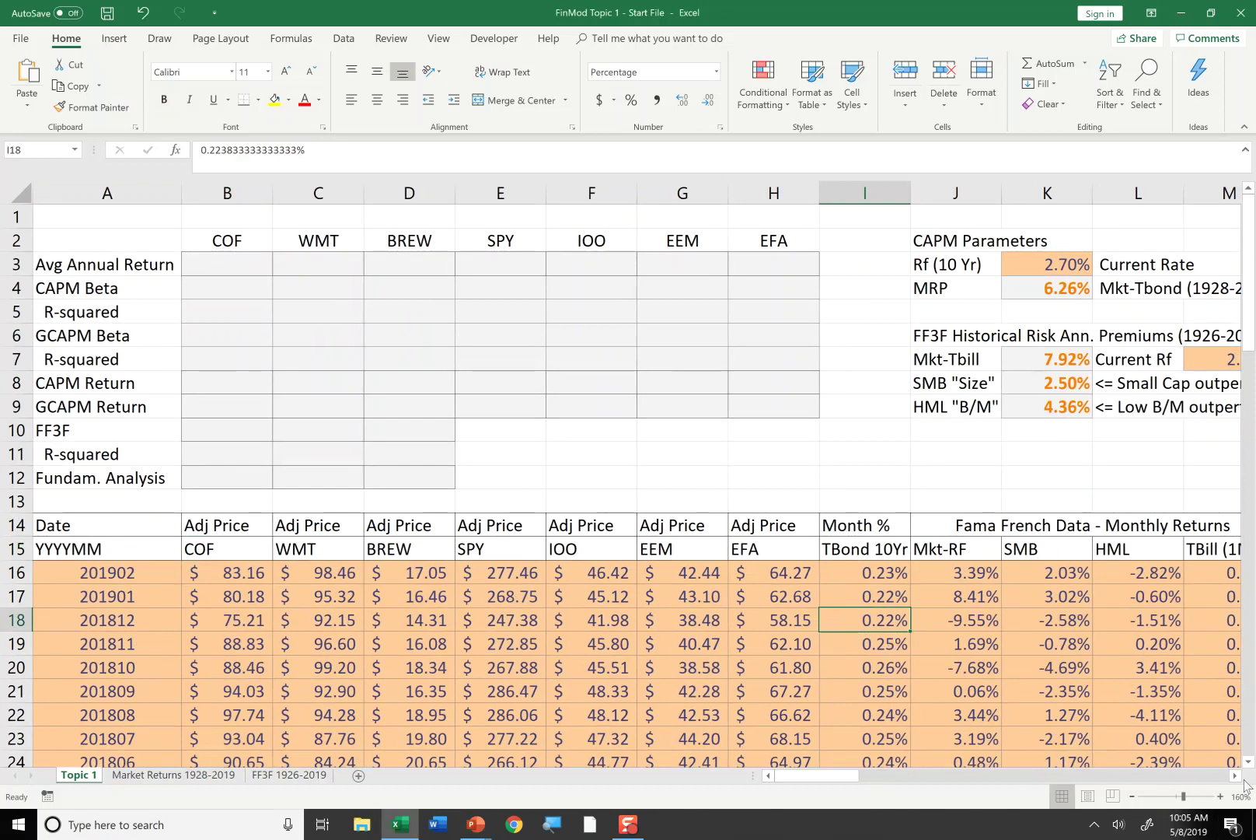
left_click_drag(1233, 778, 1234, 778)
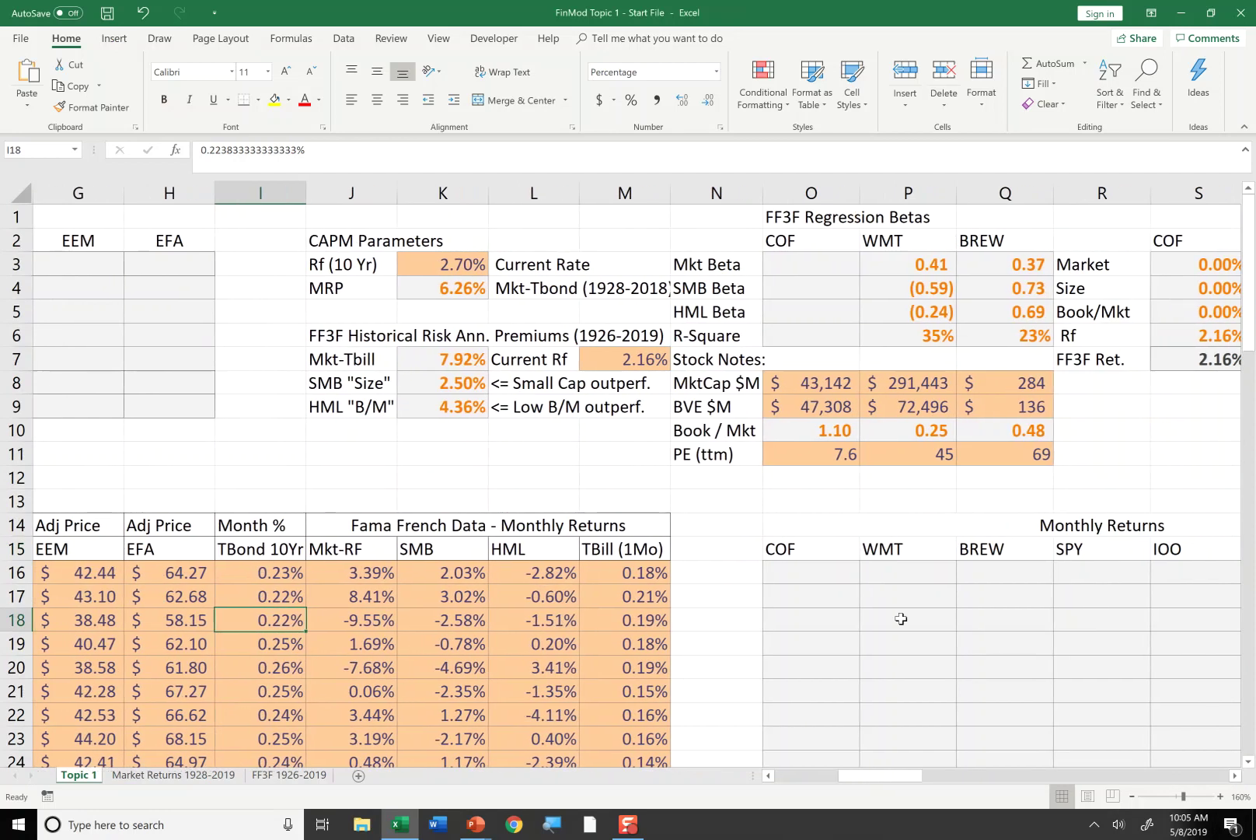
left_click(824, 573)
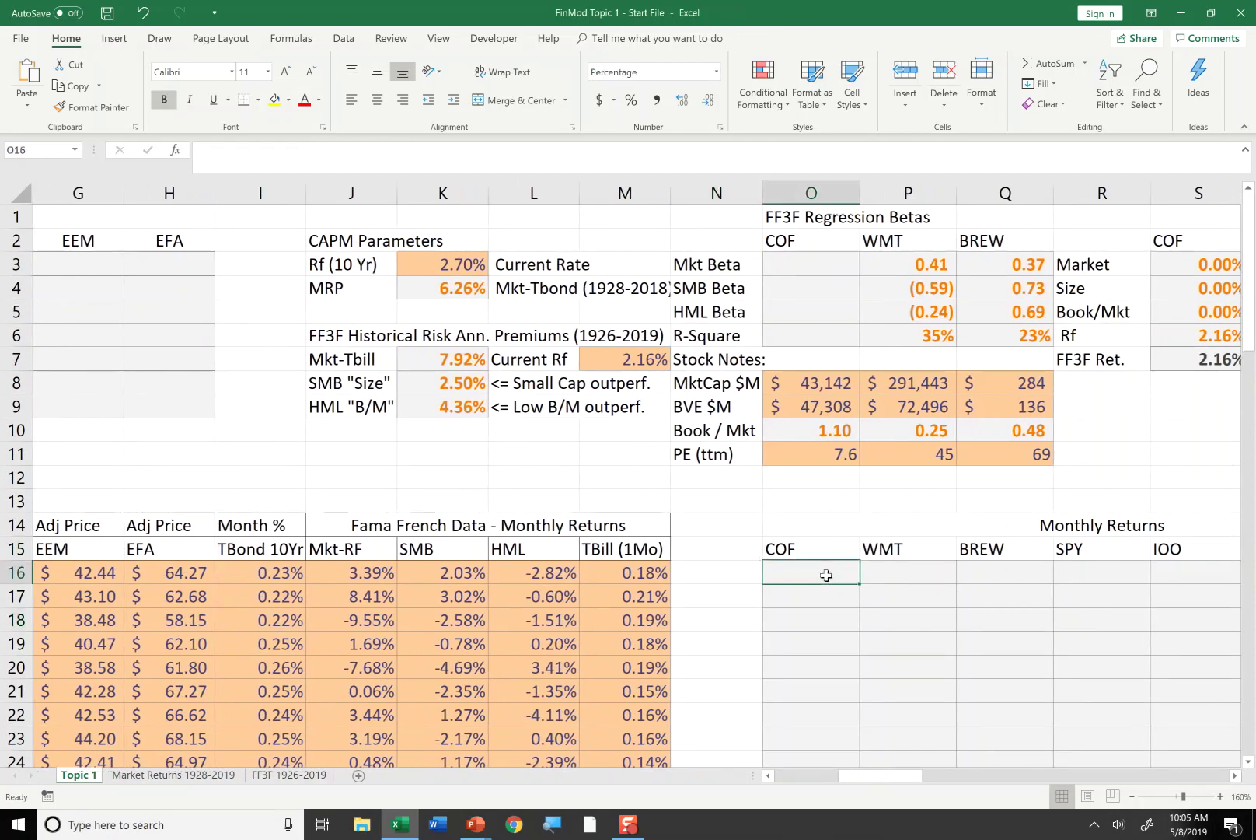
Step: Enter =(B16-B17)/B17 in O16, giving COF's first monthly return of 3.71%
type("=")
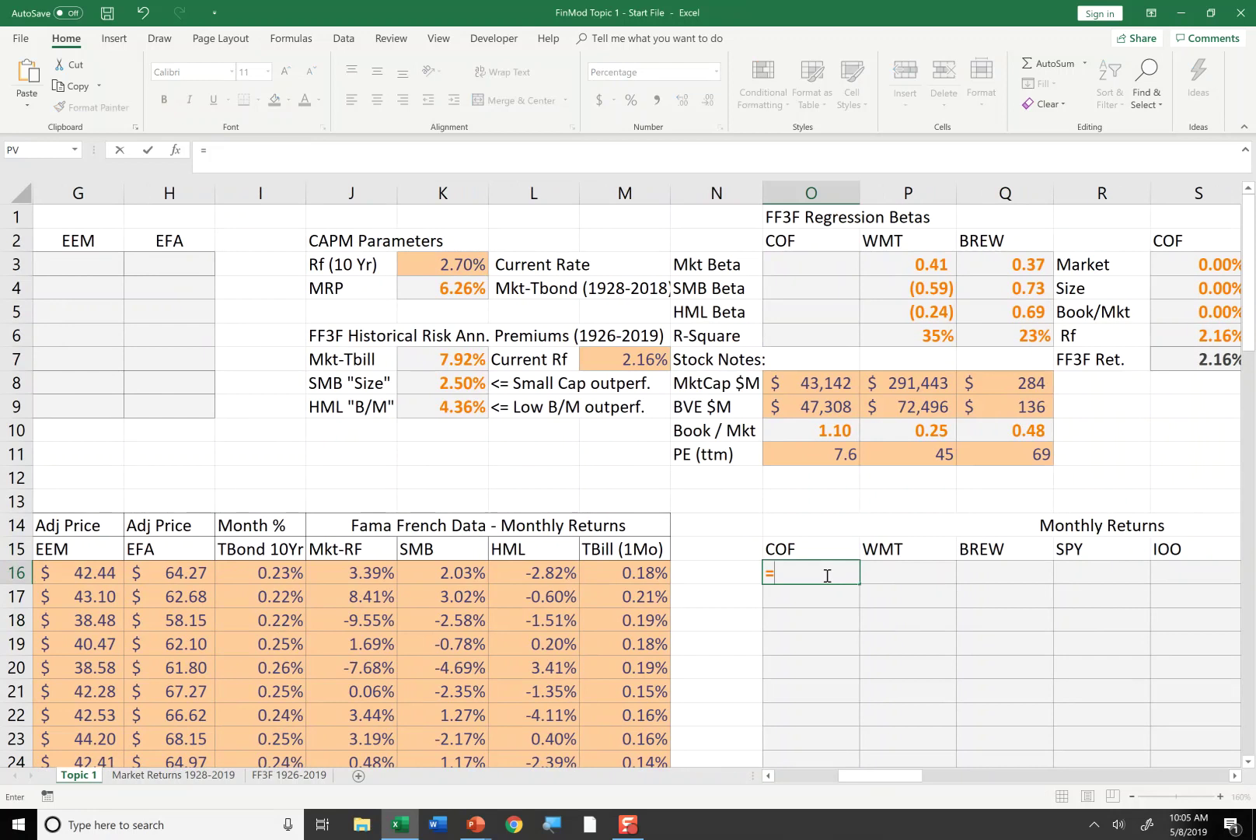
type("(")
key("Left")
key("Left")
key("Left")
key("Left")
key("Left")
key("Left")
key("Left")
key("Left")
key("Left")
key("Left")
key("Left")
key("Left")
key("Left")
key("Left")
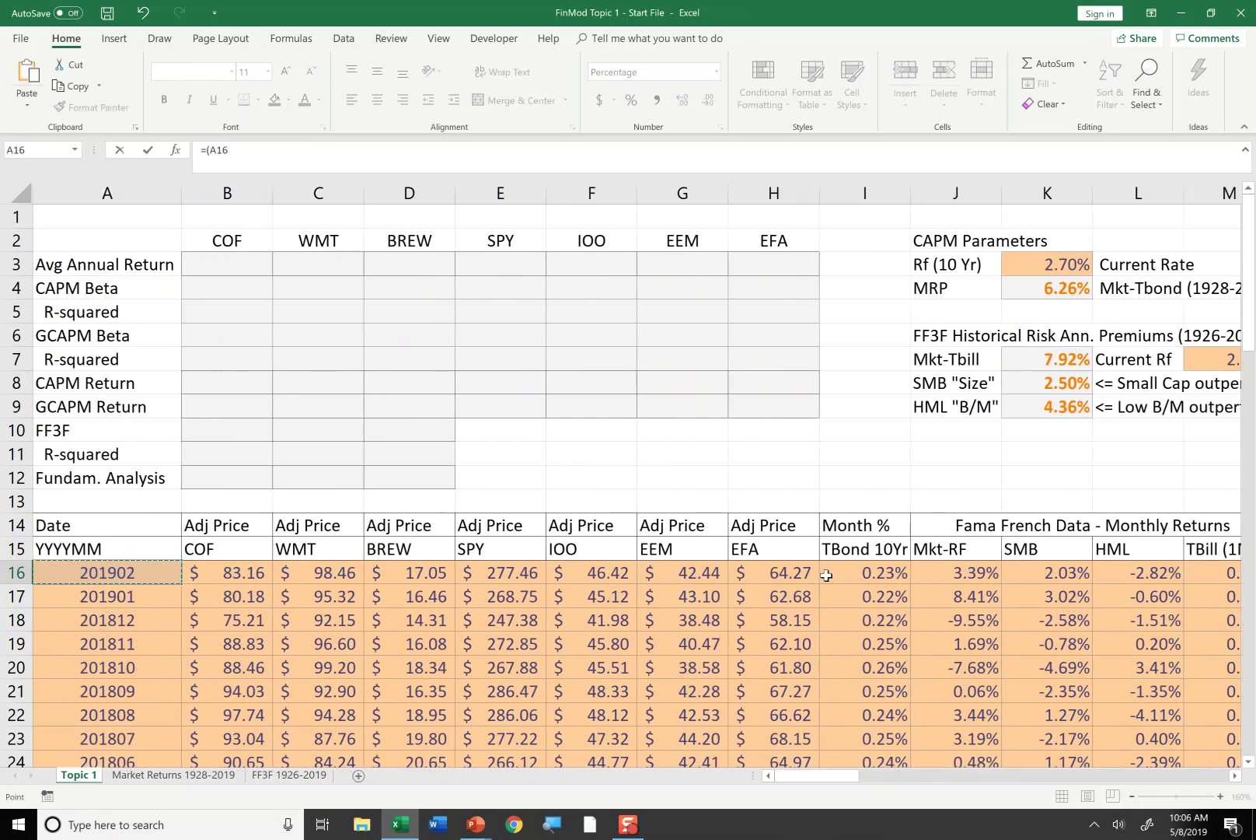
key("Right")
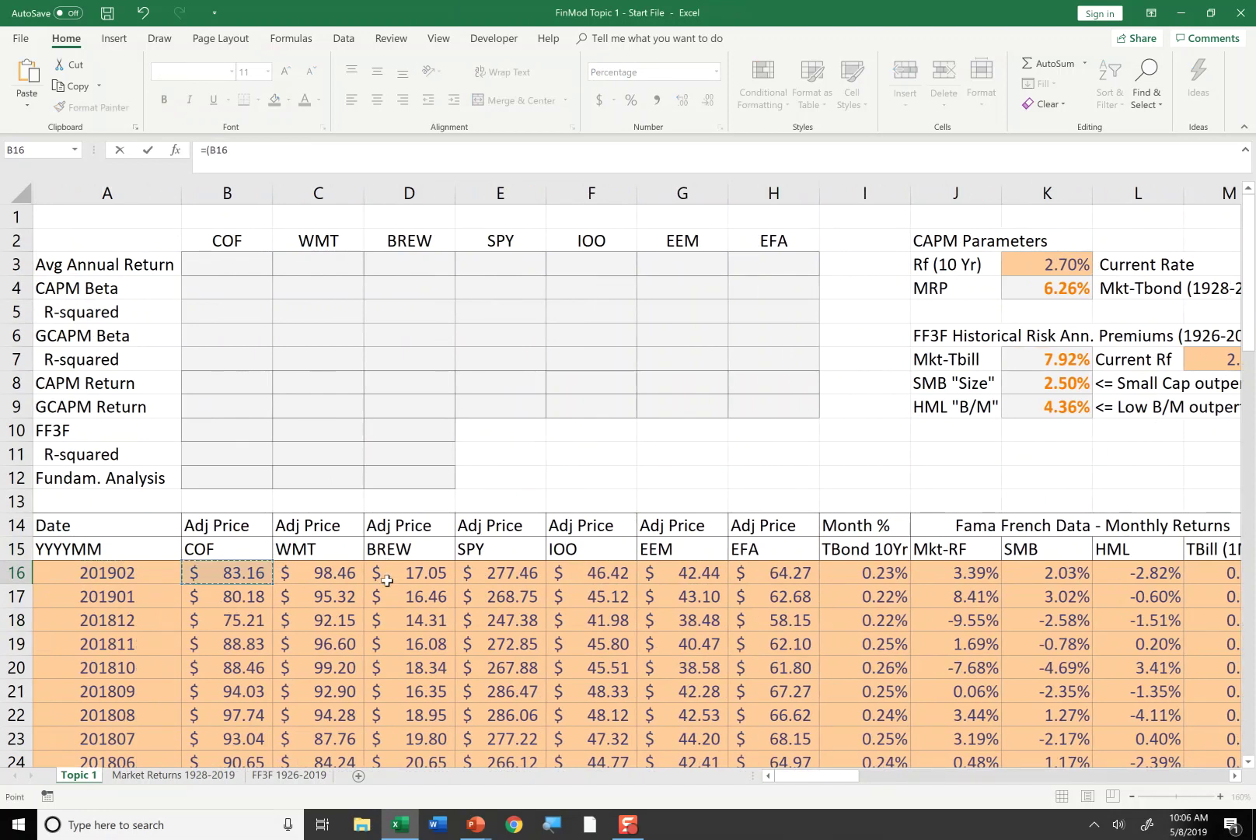
type("-")
left_click(215, 596)
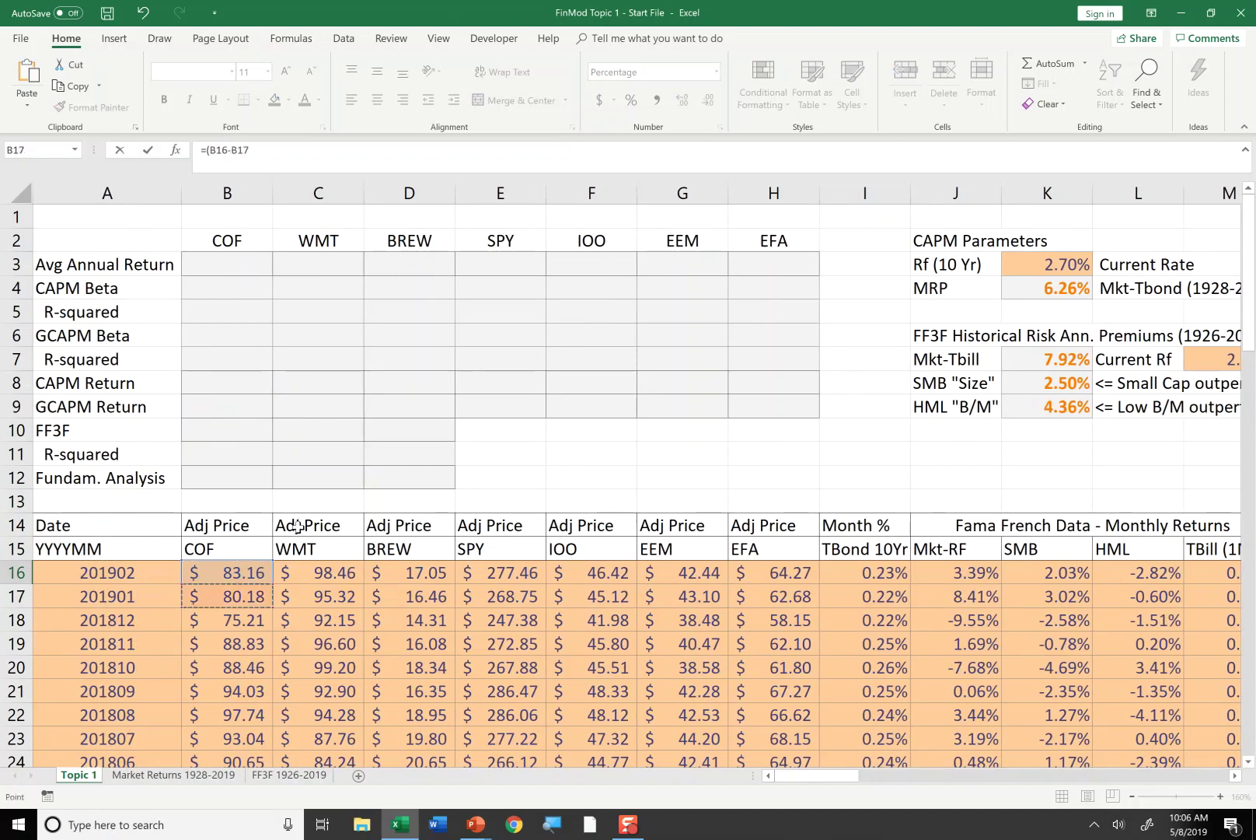
type(")")
left_click(272, 155)
left_click(233, 598)
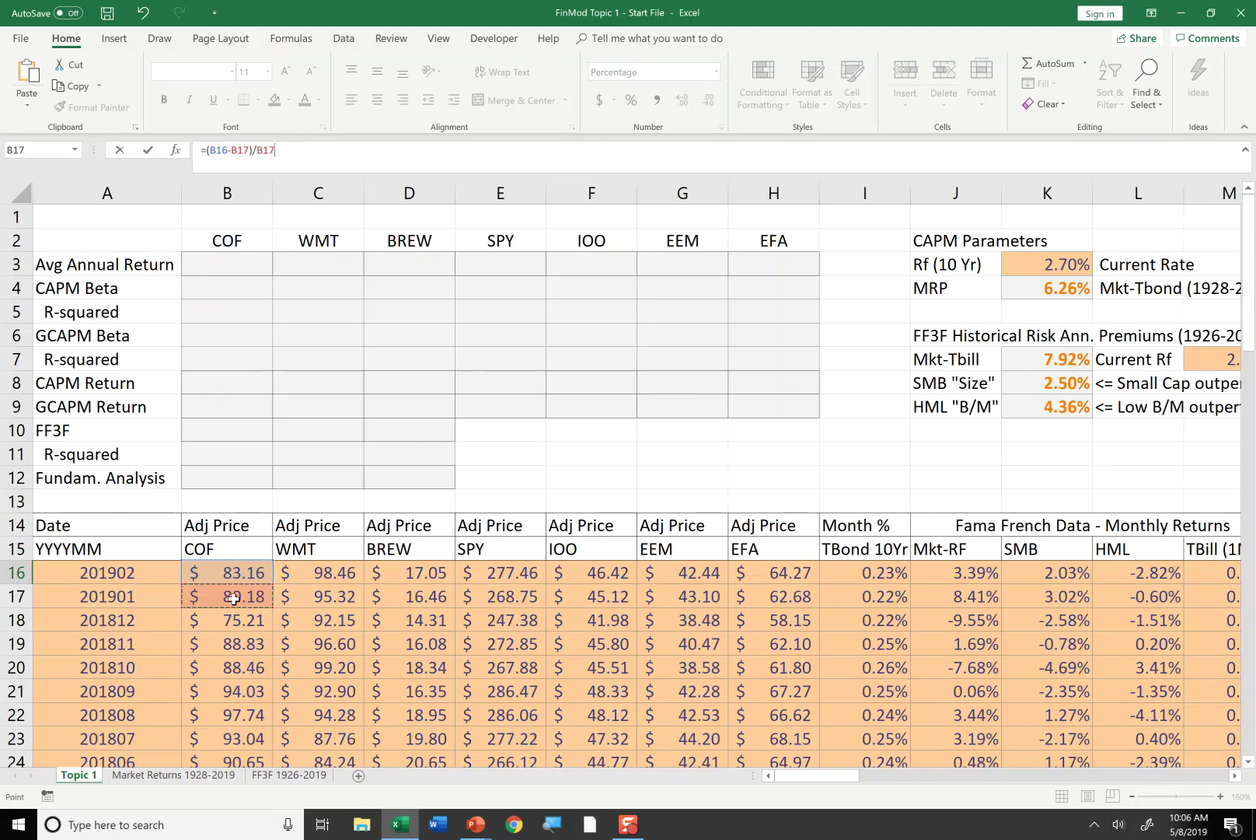
key("Return")
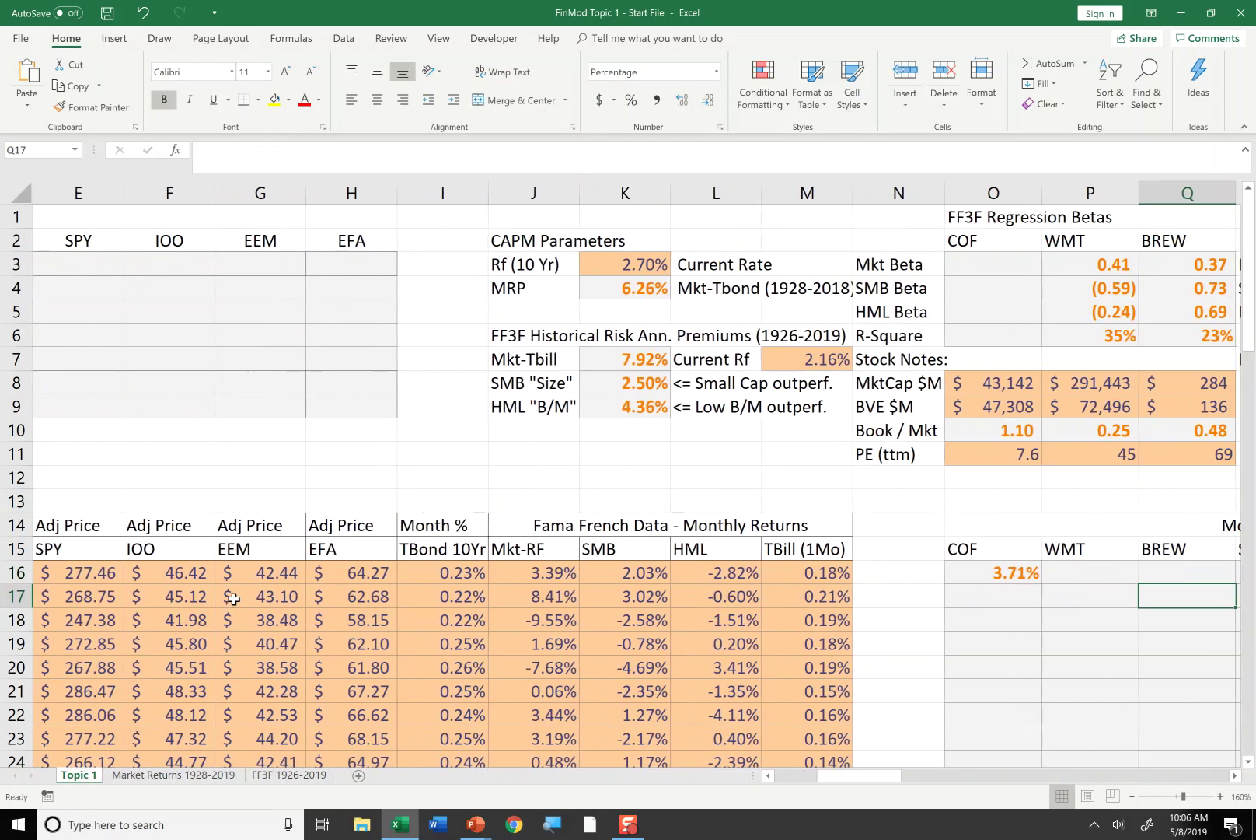
Step: Fill the COF return formula down column O and paste it across to the other six assets
key("Left")
key("Left")
key("Up")
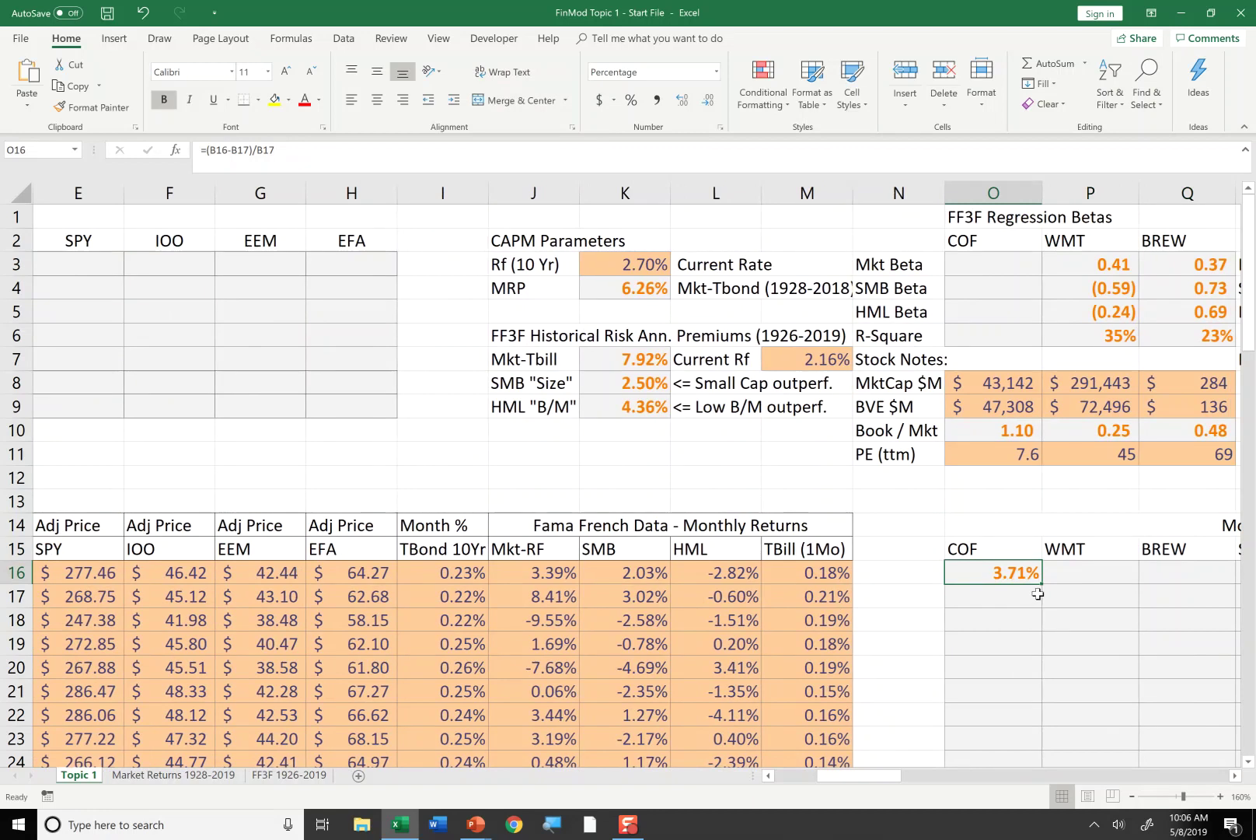
left_click_drag(1045, 583, 1019, 581)
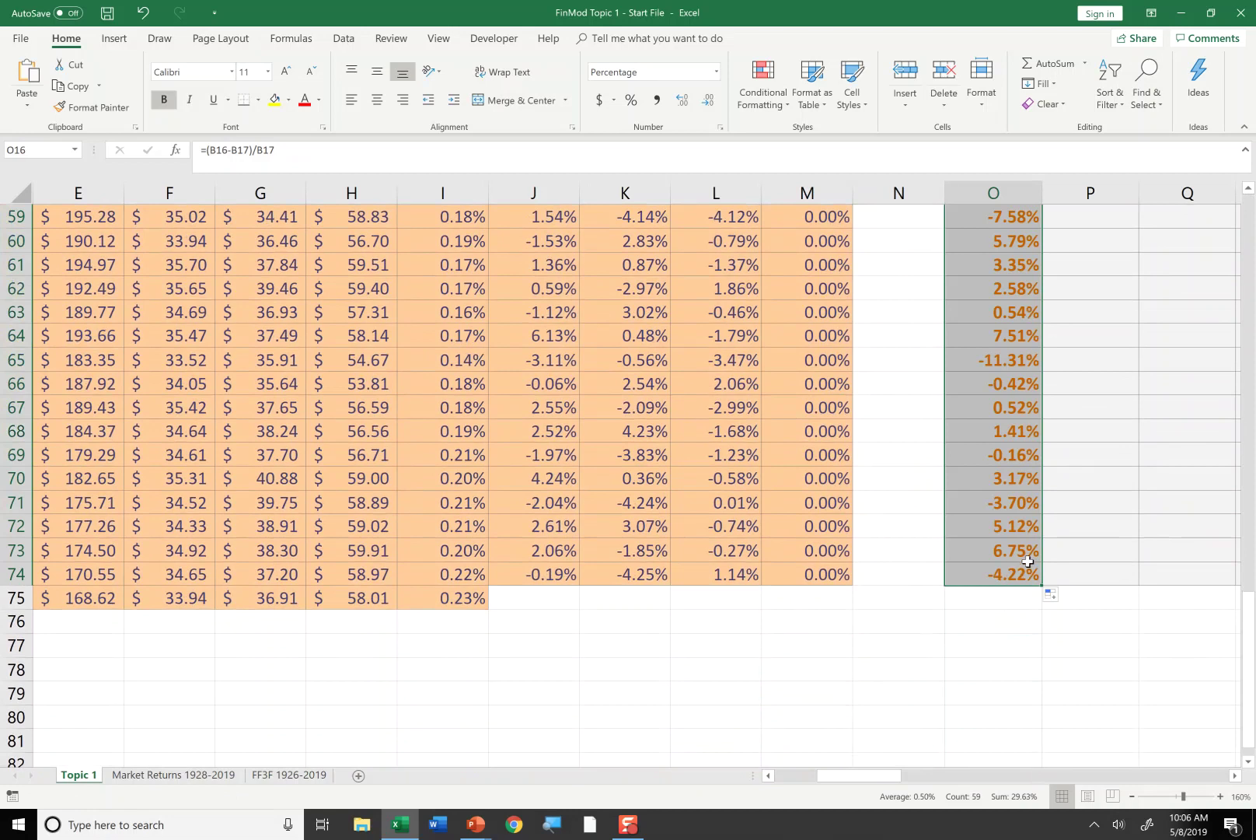
scroll(1028, 560, "up", 19)
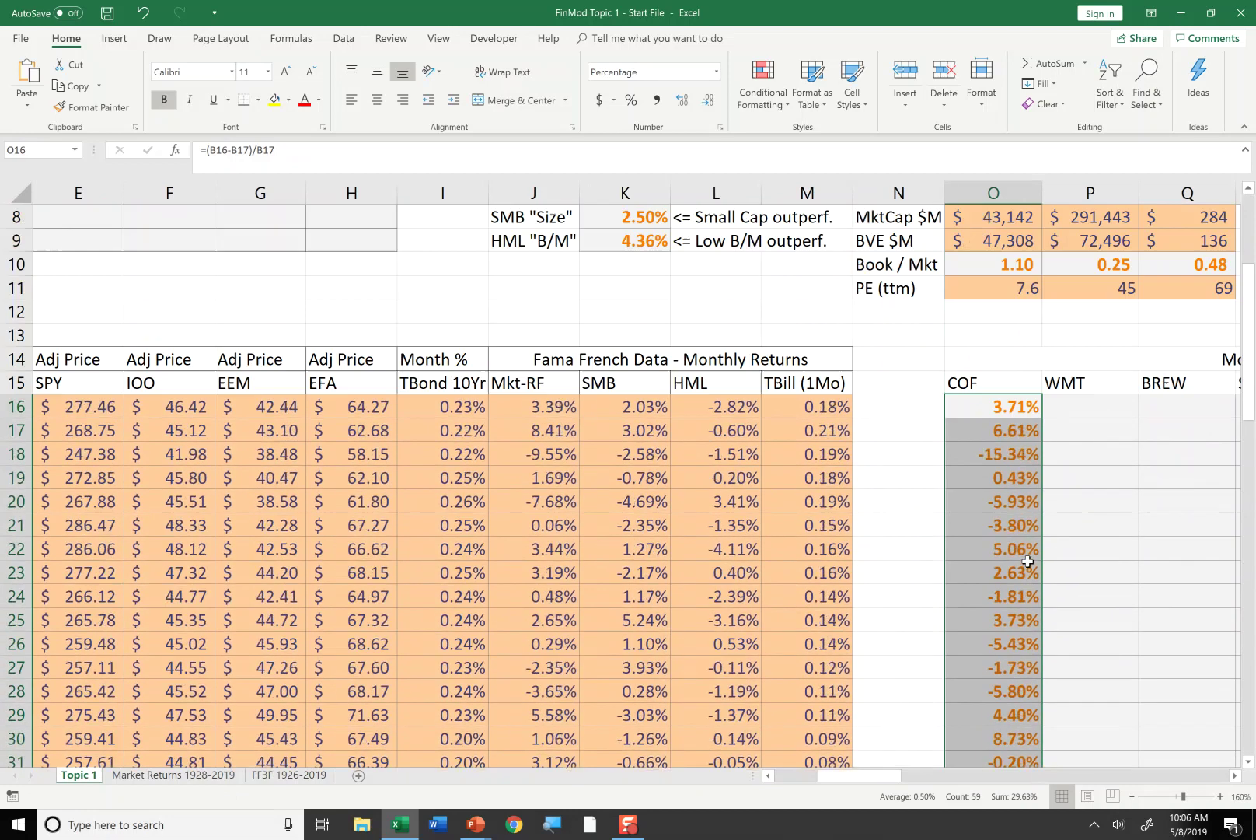
key("ctrl+c")
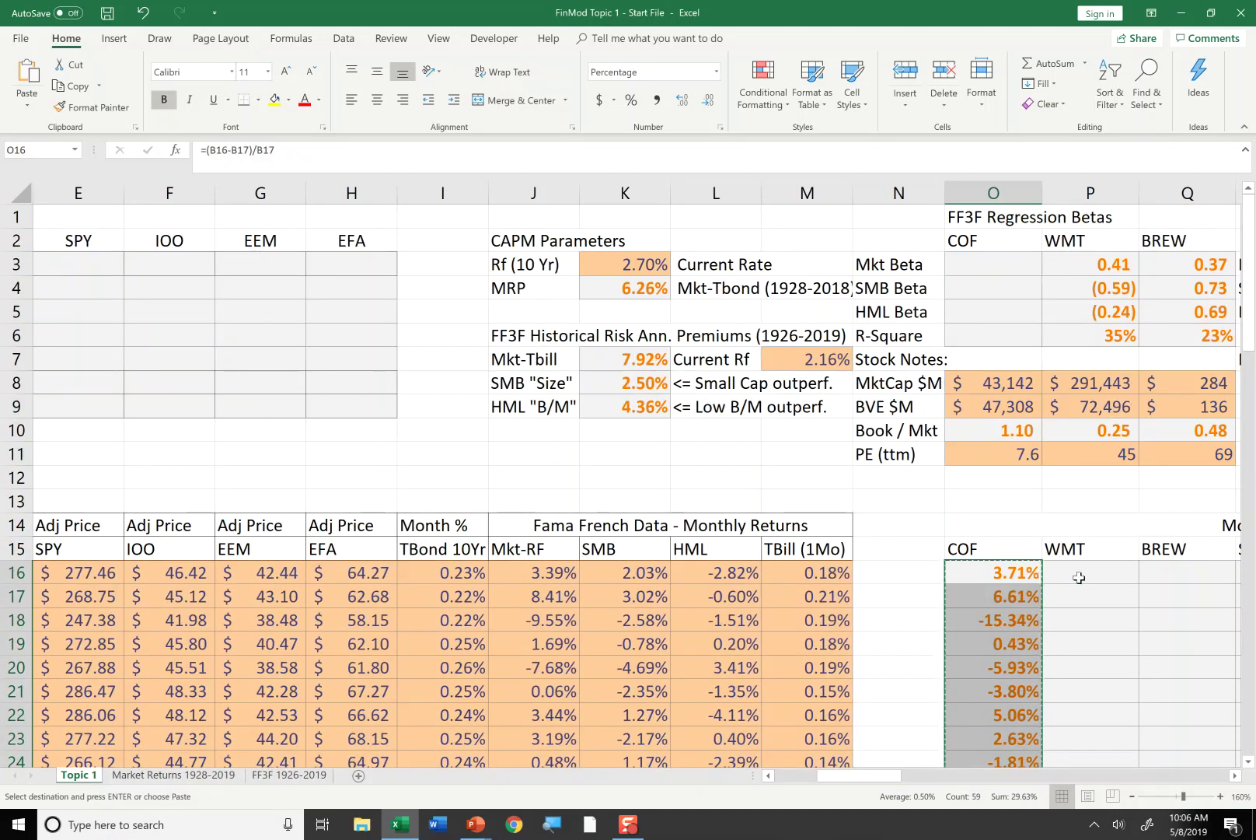
left_click(1079, 577)
key("shift+Right")
key("shift+Right")
key("shift+Right")
key("shift+Right")
key("shift+Right")
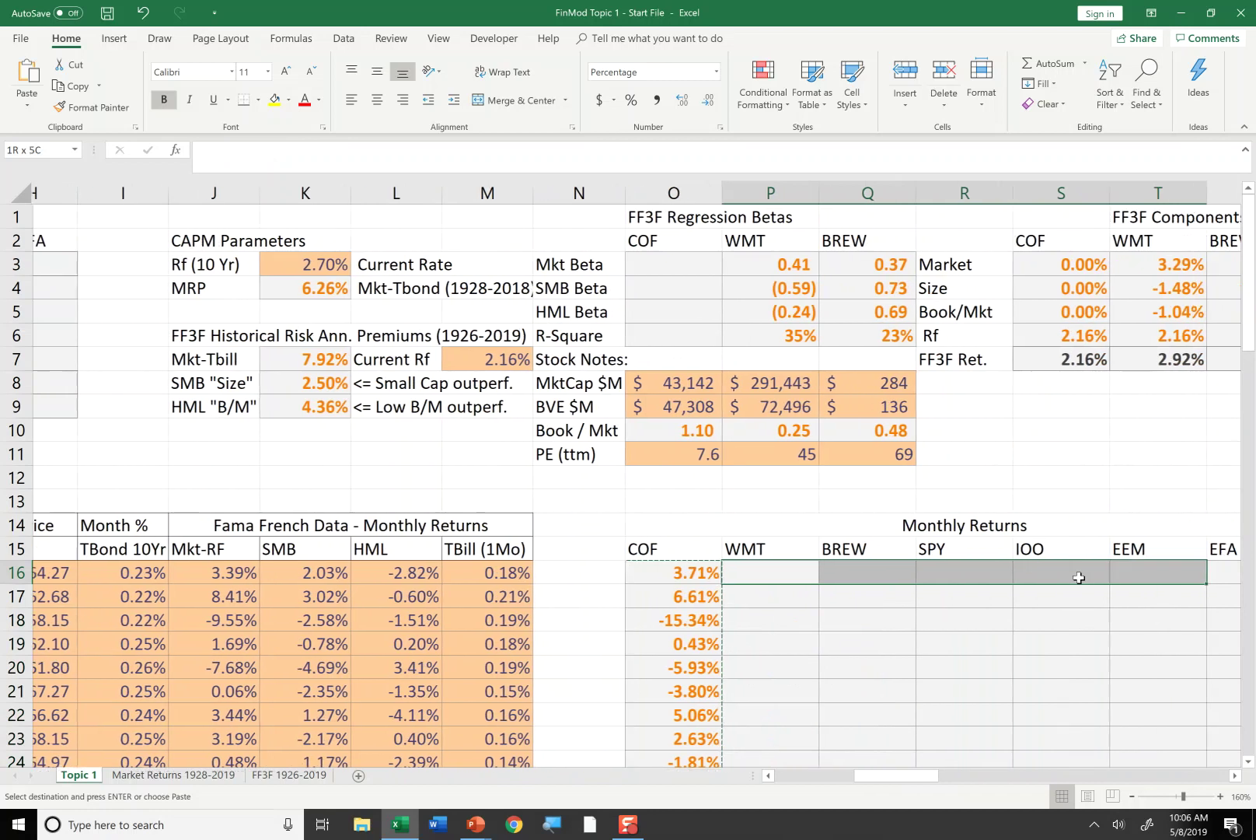
key("ctrl+v")
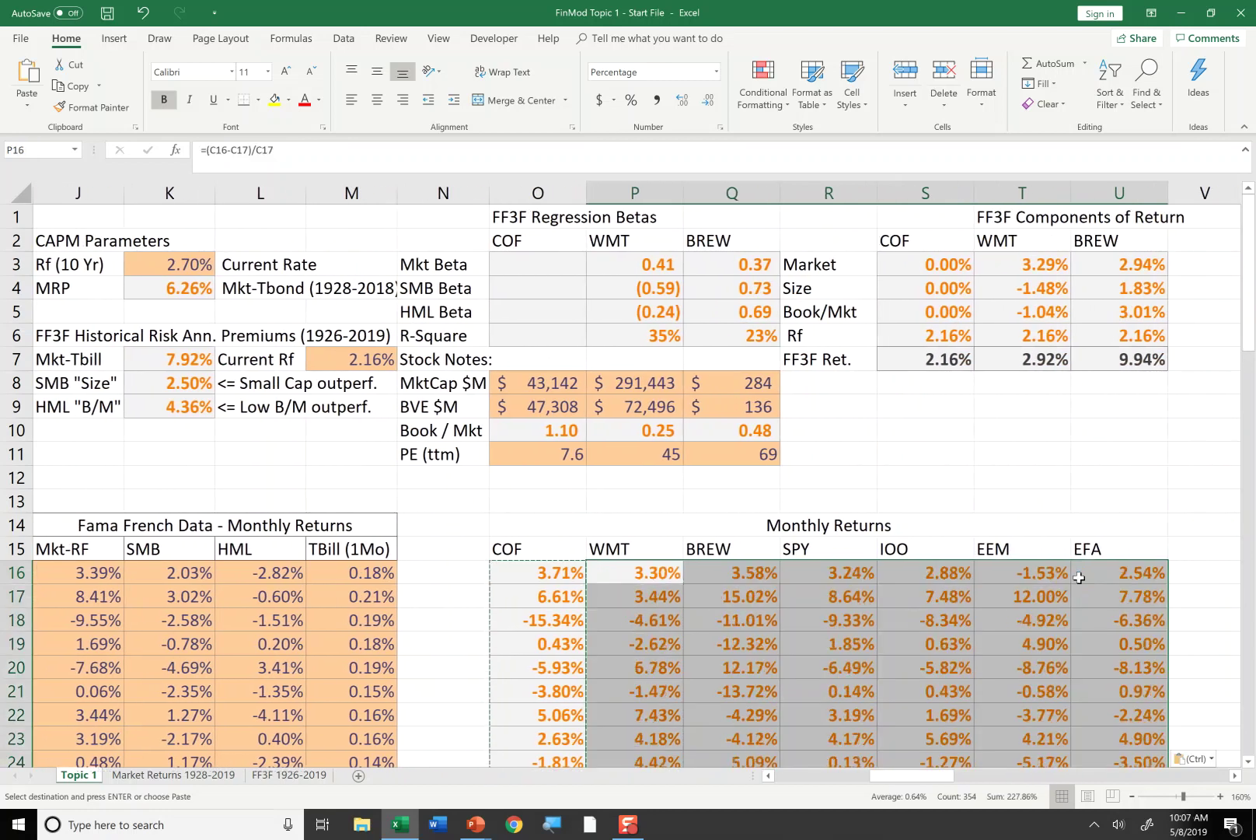
key("Left")
key("Escape")
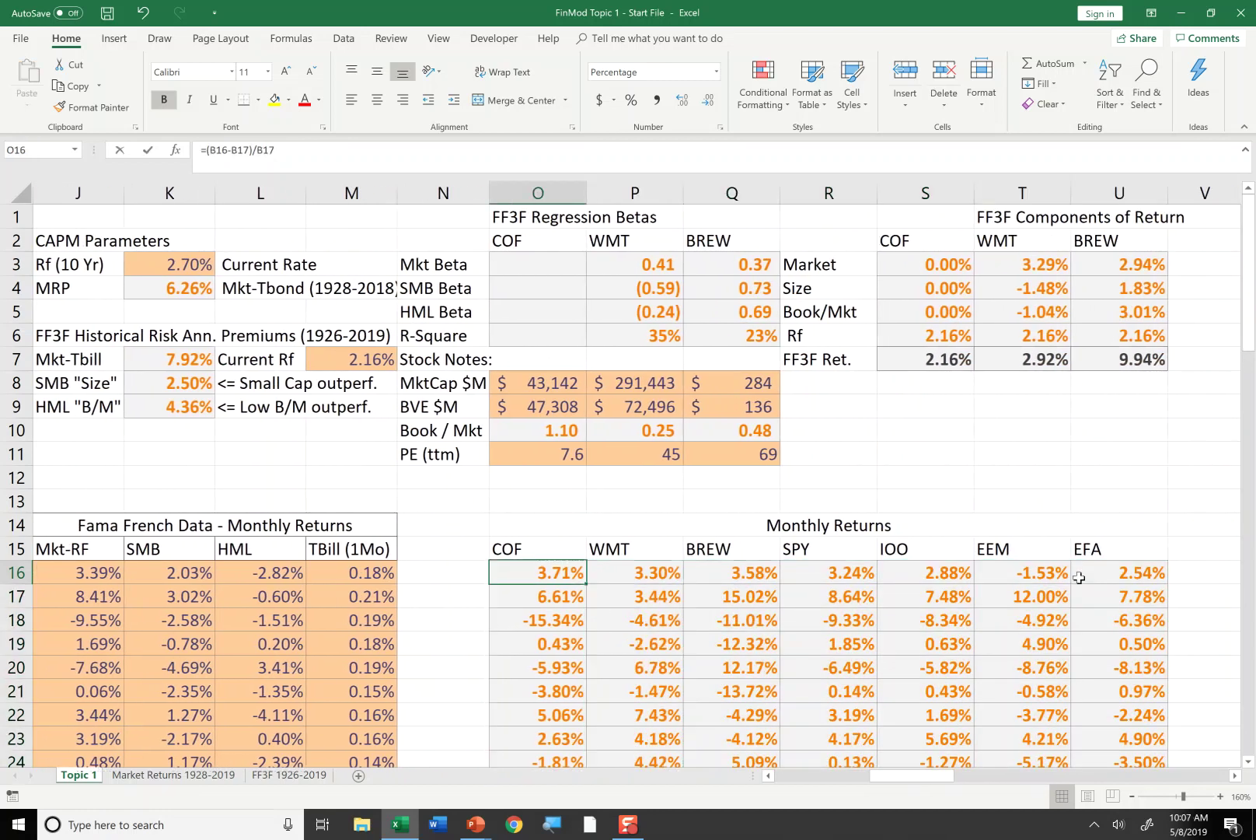
Step: Inspect each row 16 monthly return formula from COF to EFA, then return to column A
key("F2")
key("Escape")
key("Right")
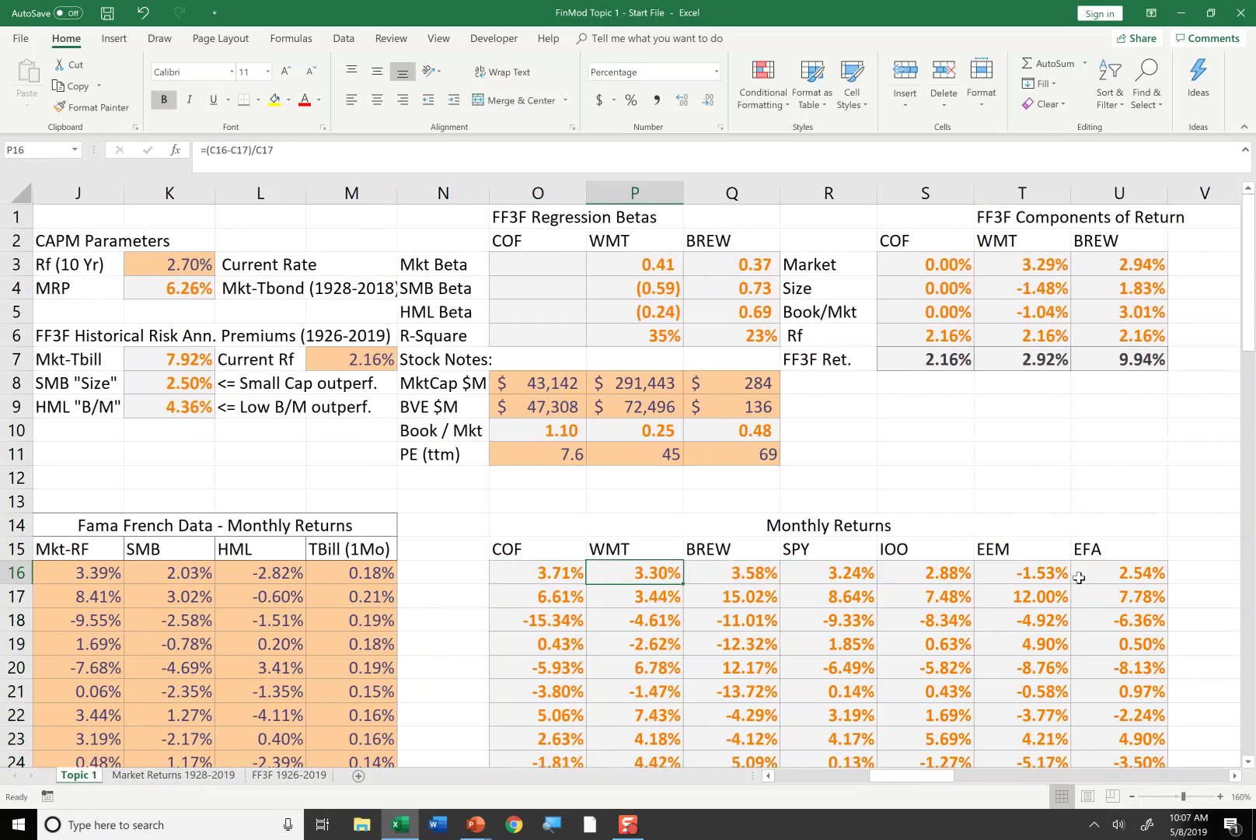
key("F2")
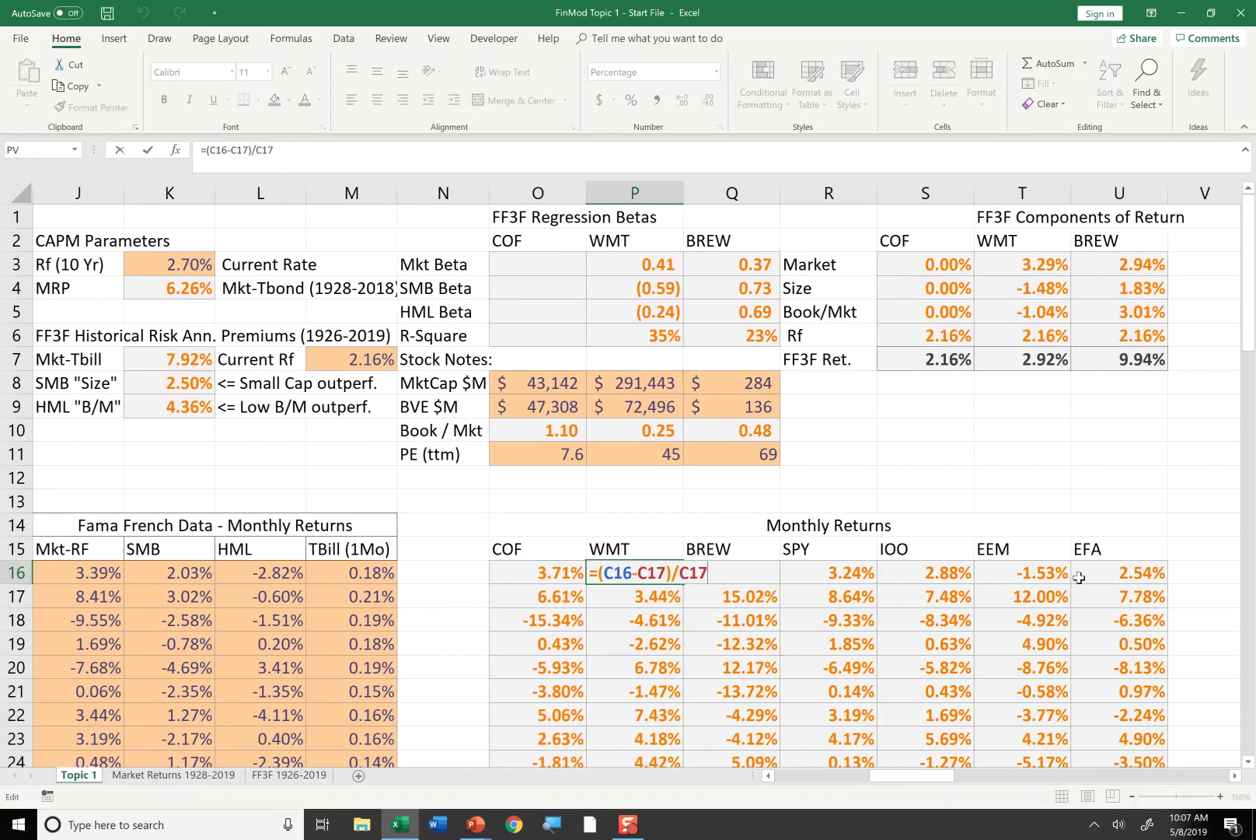
key("Escape")
key("Right")
key("F2")
key("Escape")
key("Right")
key("F2")
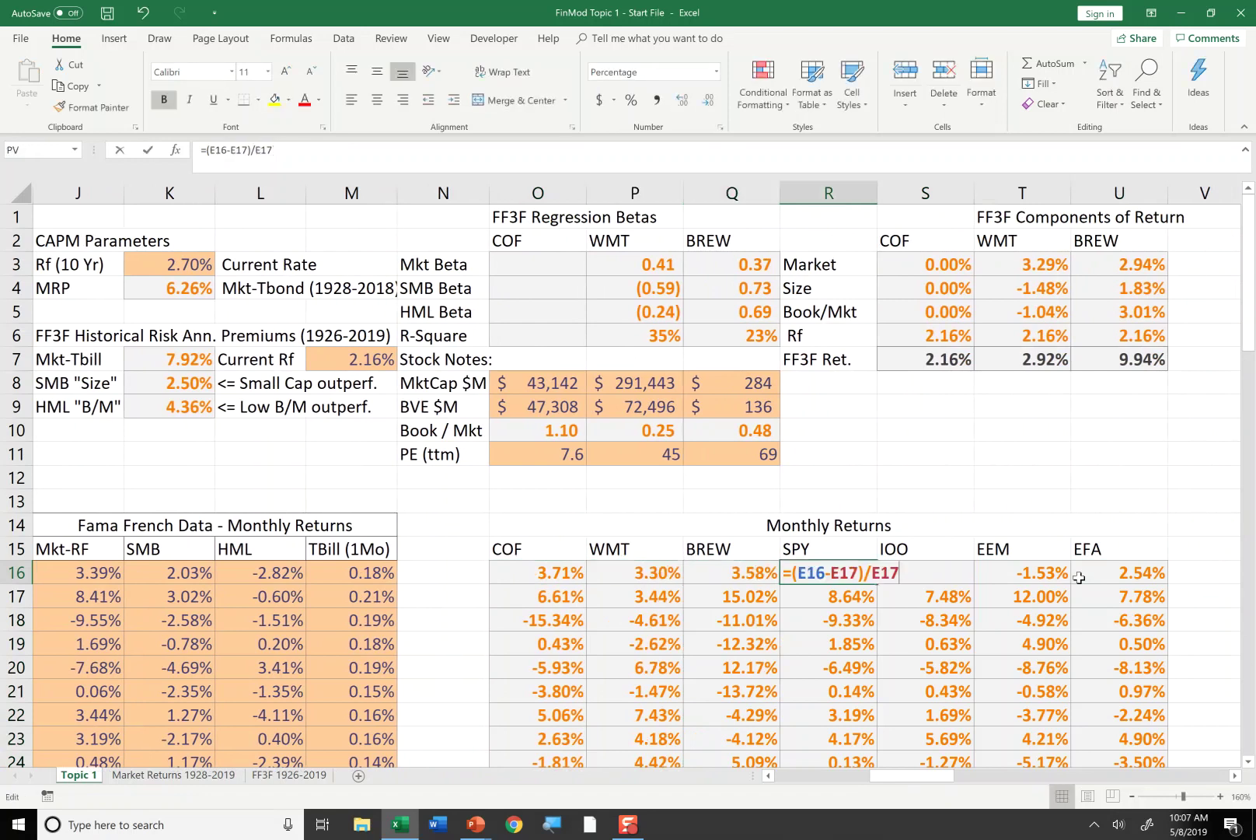
key("Escape")
key("Right")
key("F2")
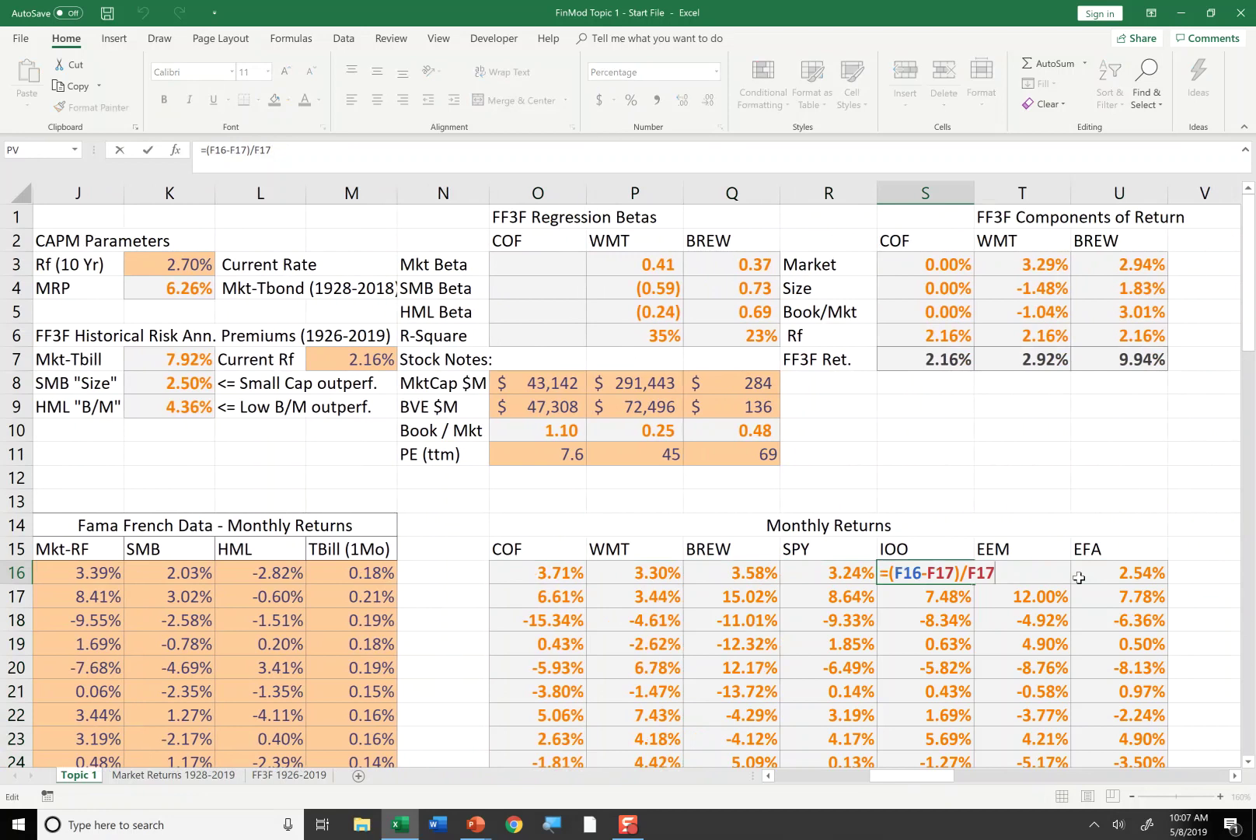
key("Escape")
key("Right")
key("F2")
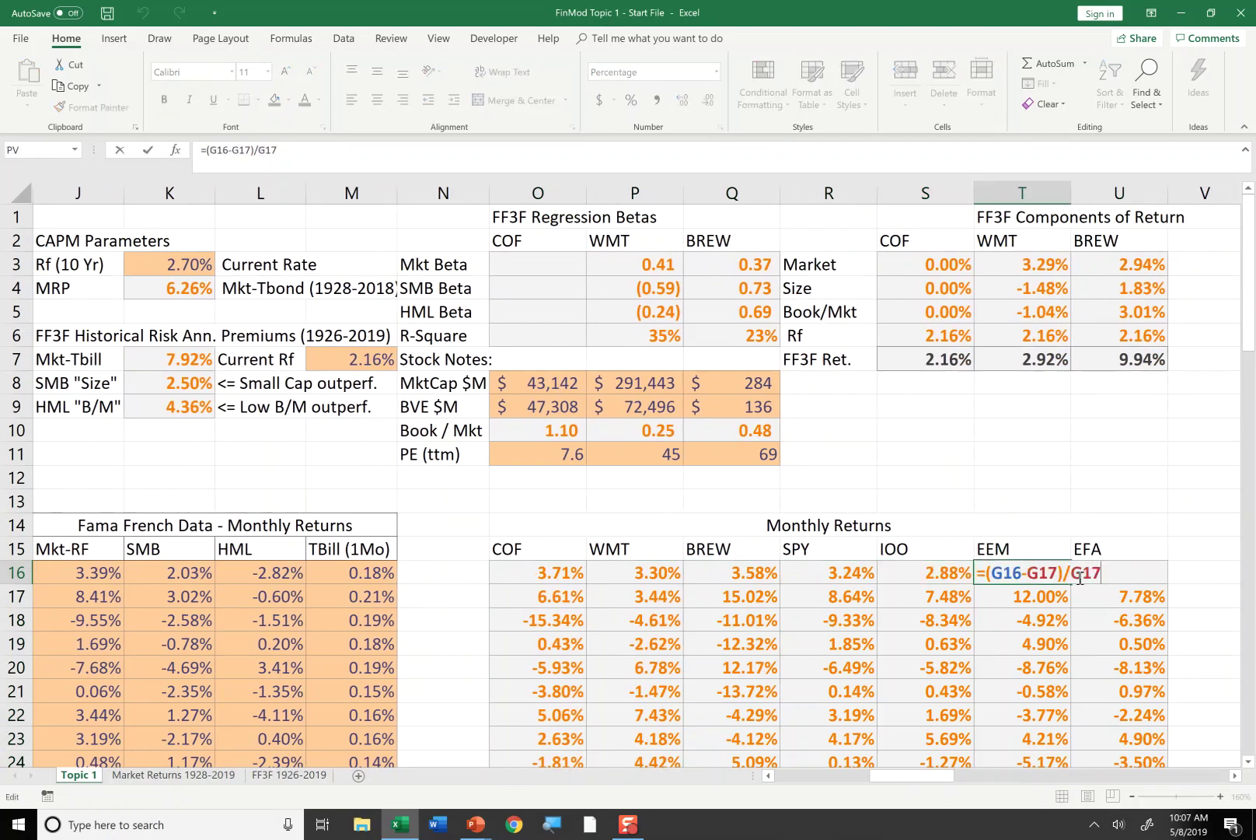
key("Escape")
key("Right")
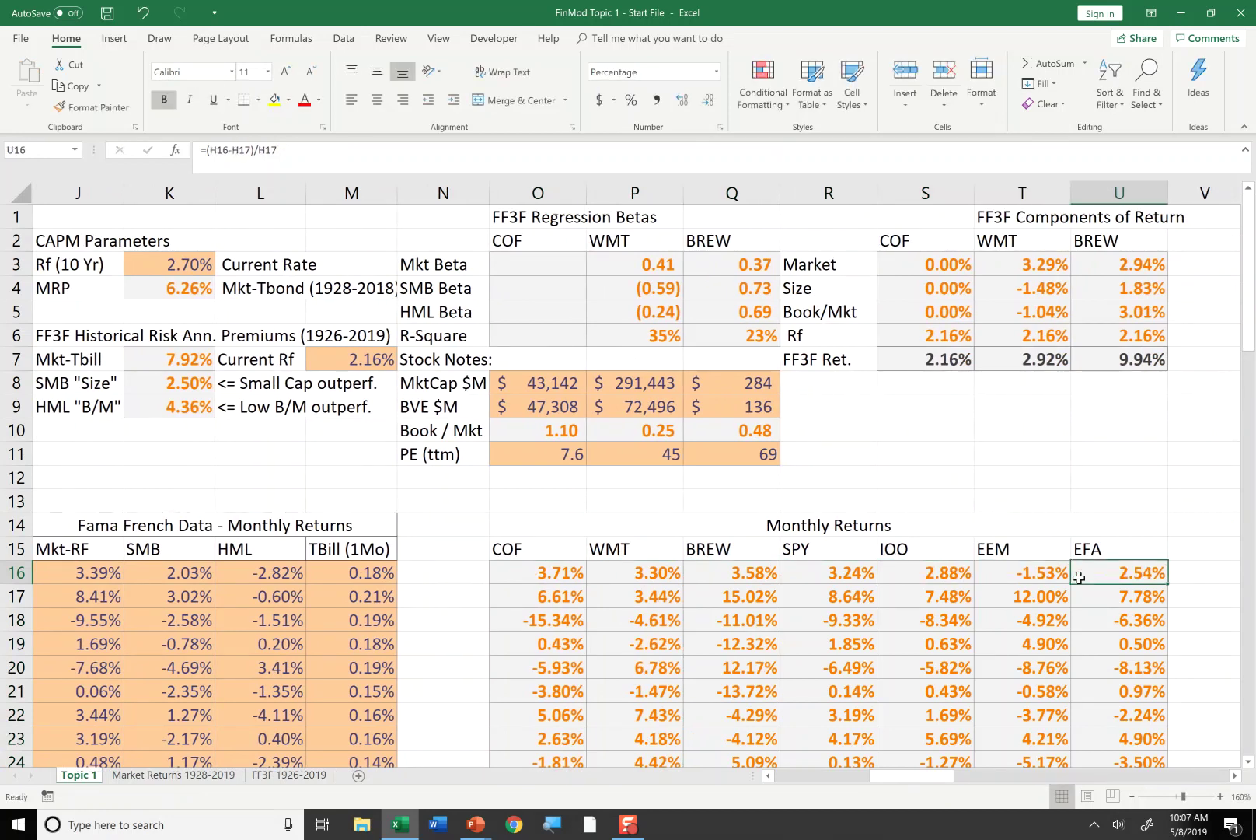
key("Left")
key("Left")
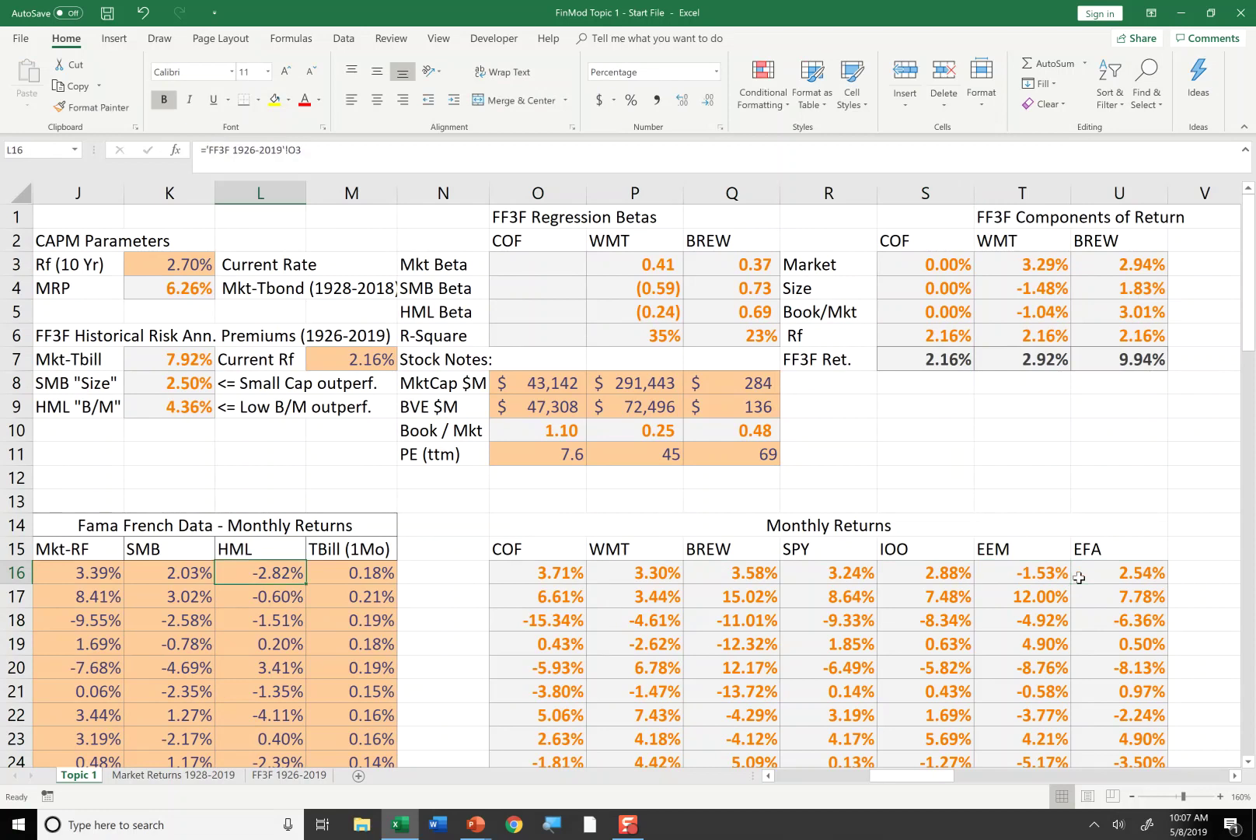
key("Home")
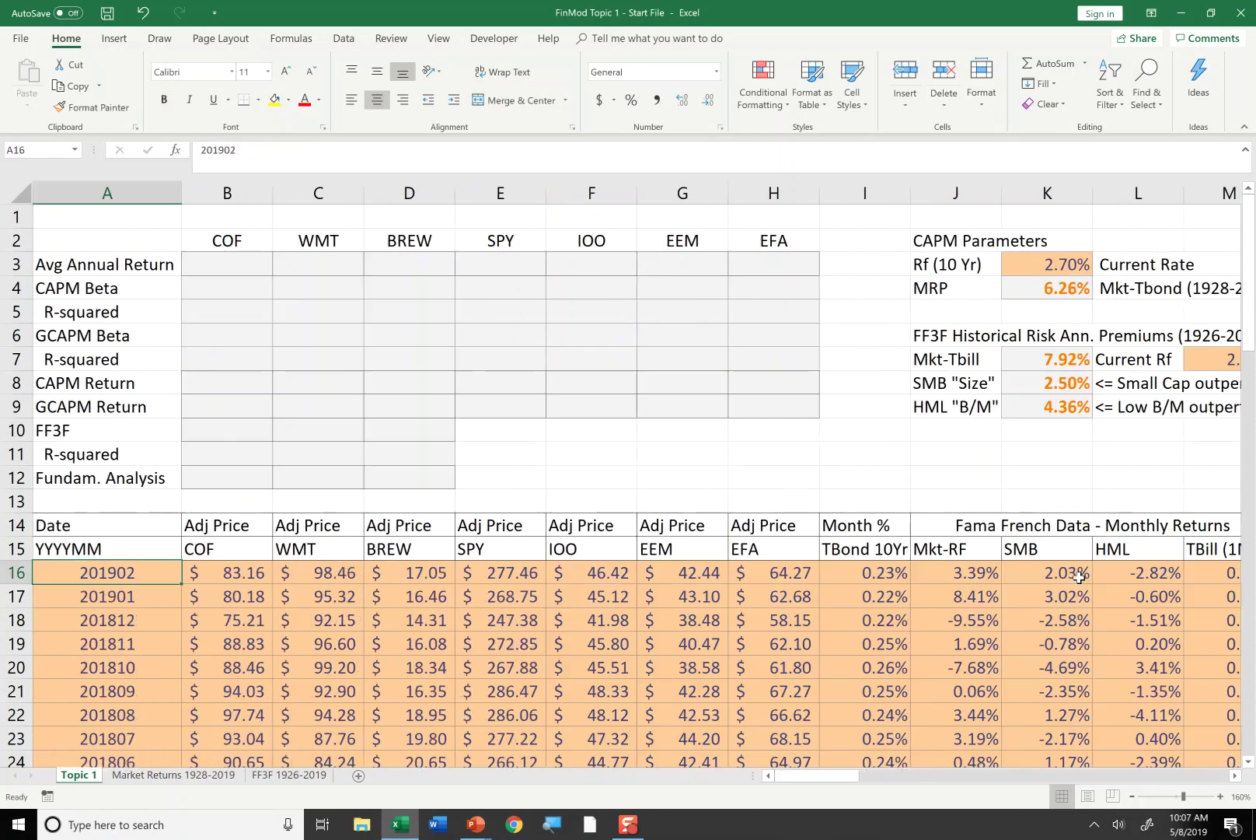
Step: Enter =AVERAGE(O16:O74)*12 in B3 to get COF's average annual return
key("ctrl+Up")
key("ctrl+Up")
key("ctrl+Up")
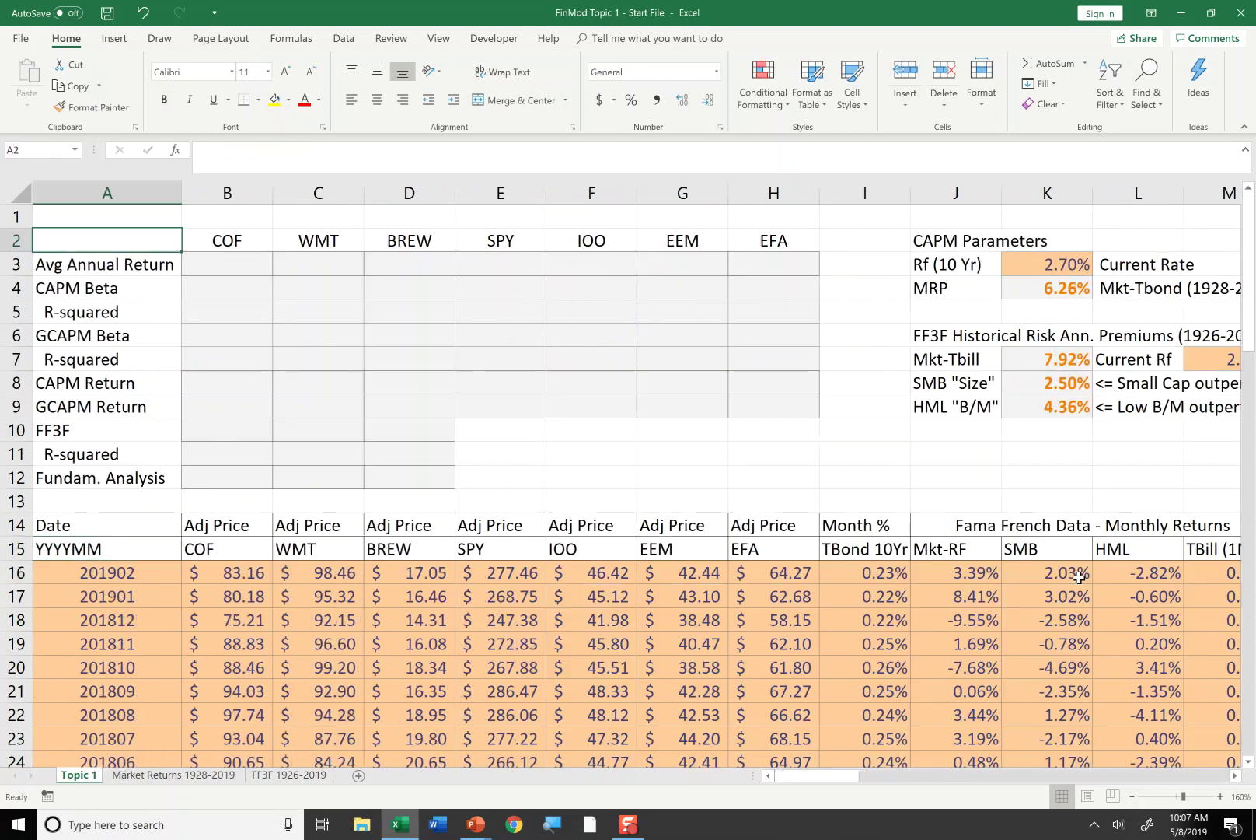
key("Right")
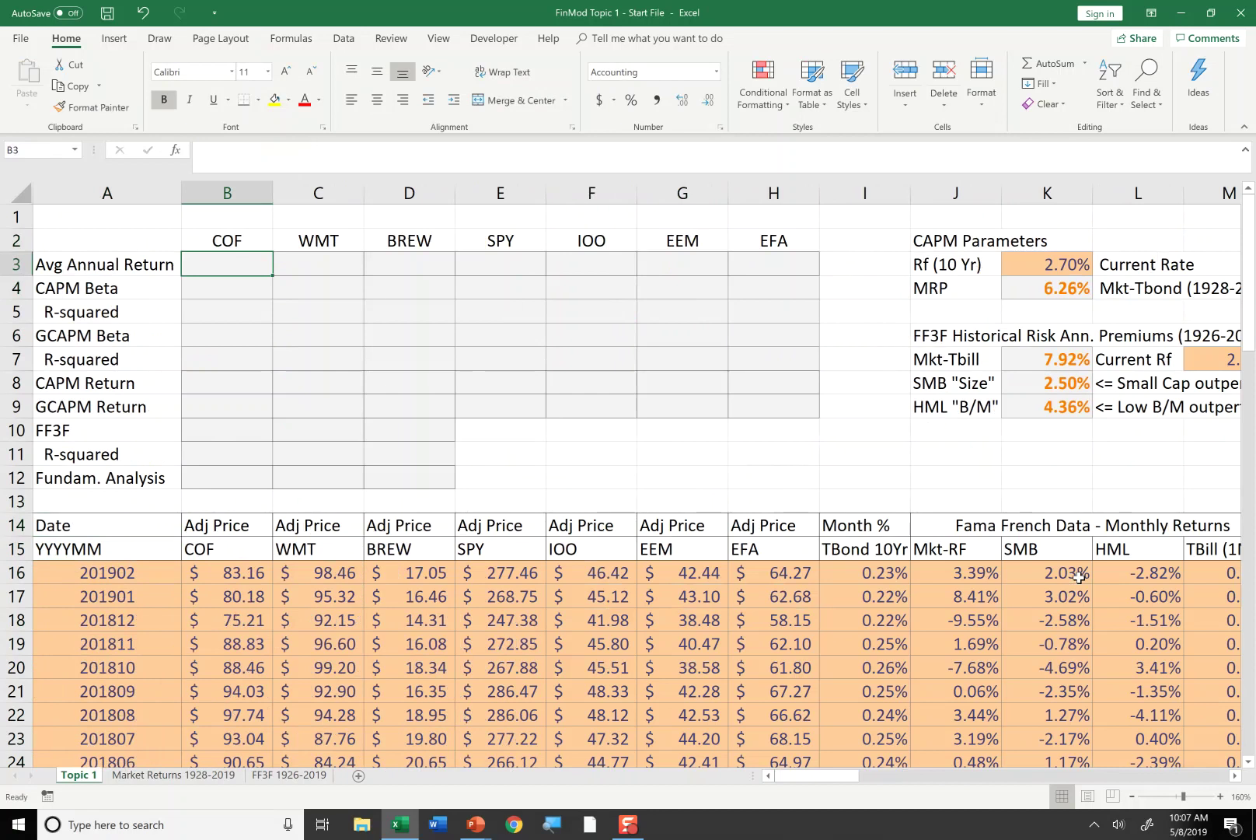
type("=average")
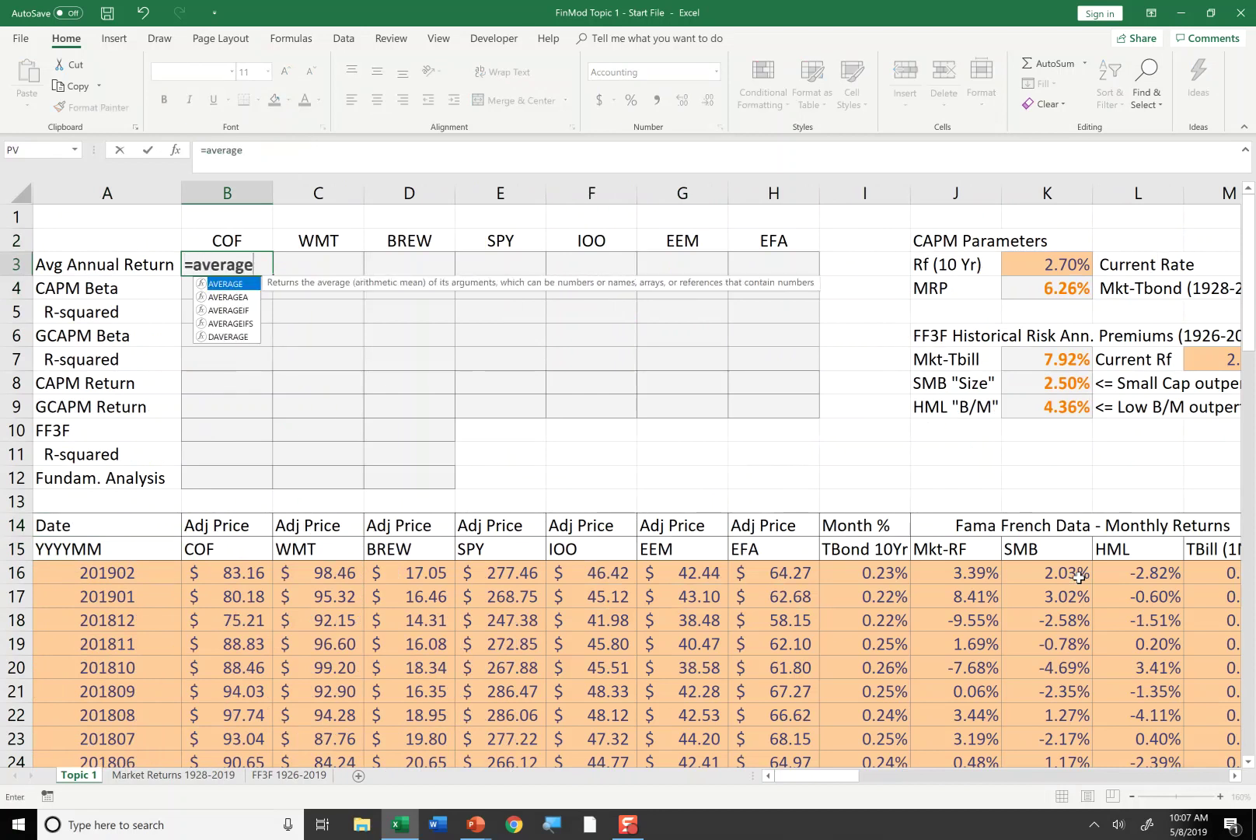
type("*(")
key("BackSpace")
type("(")
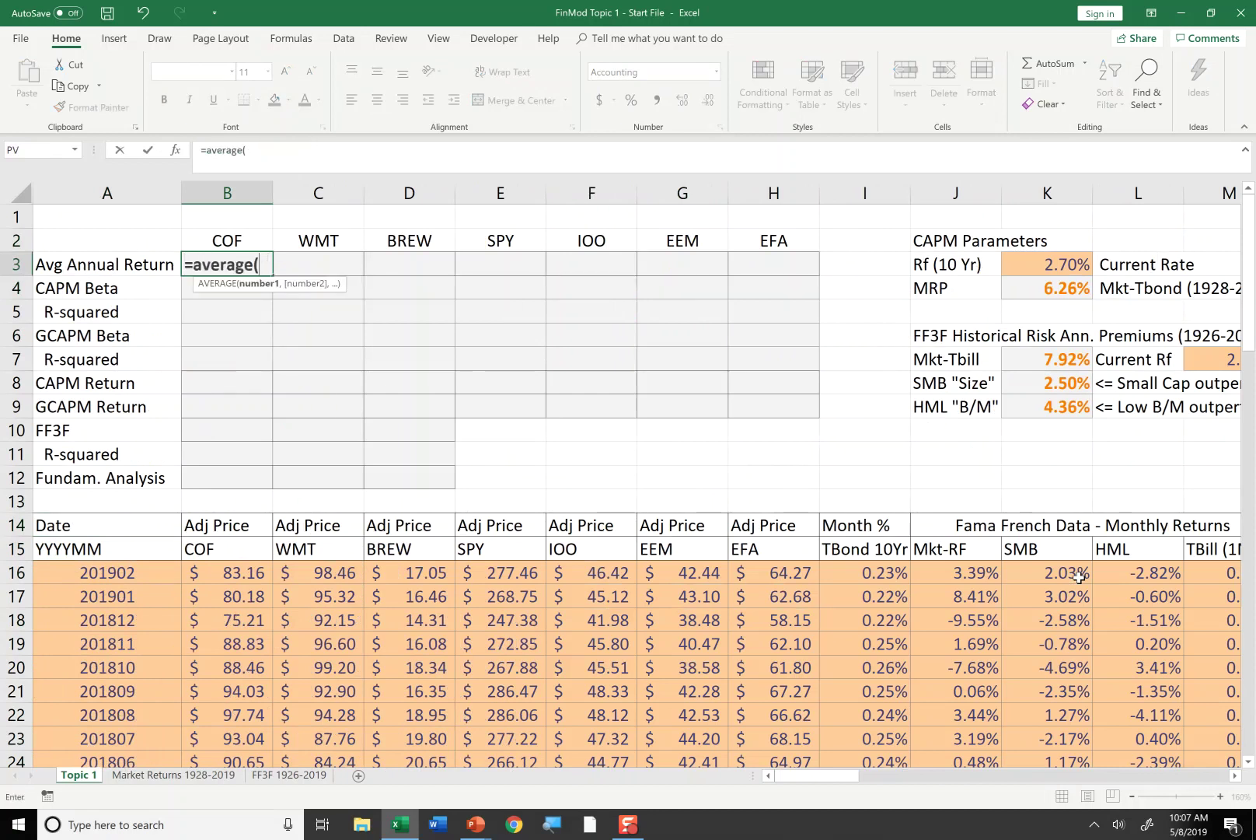
left_click(1150, 580)
key("Right")
key("Right")
key("Right")
key("Right")
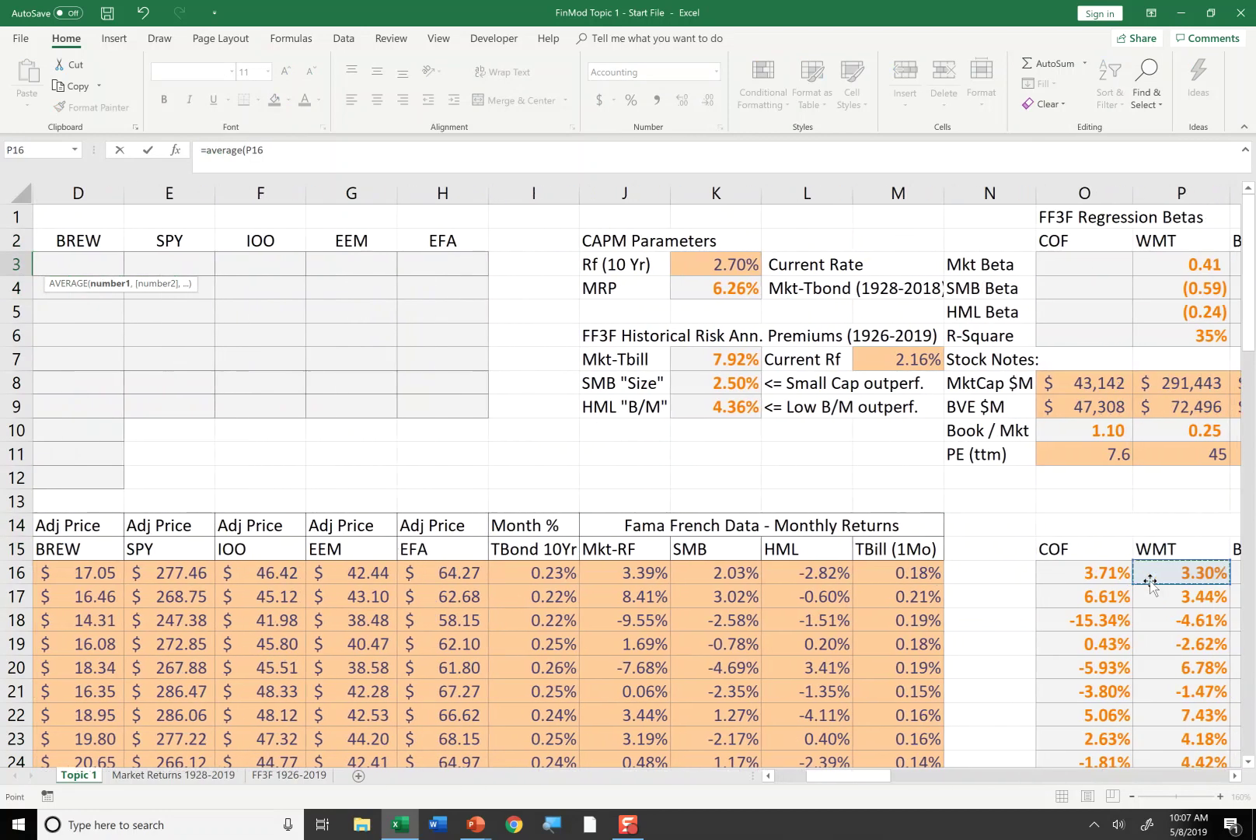
key("Left")
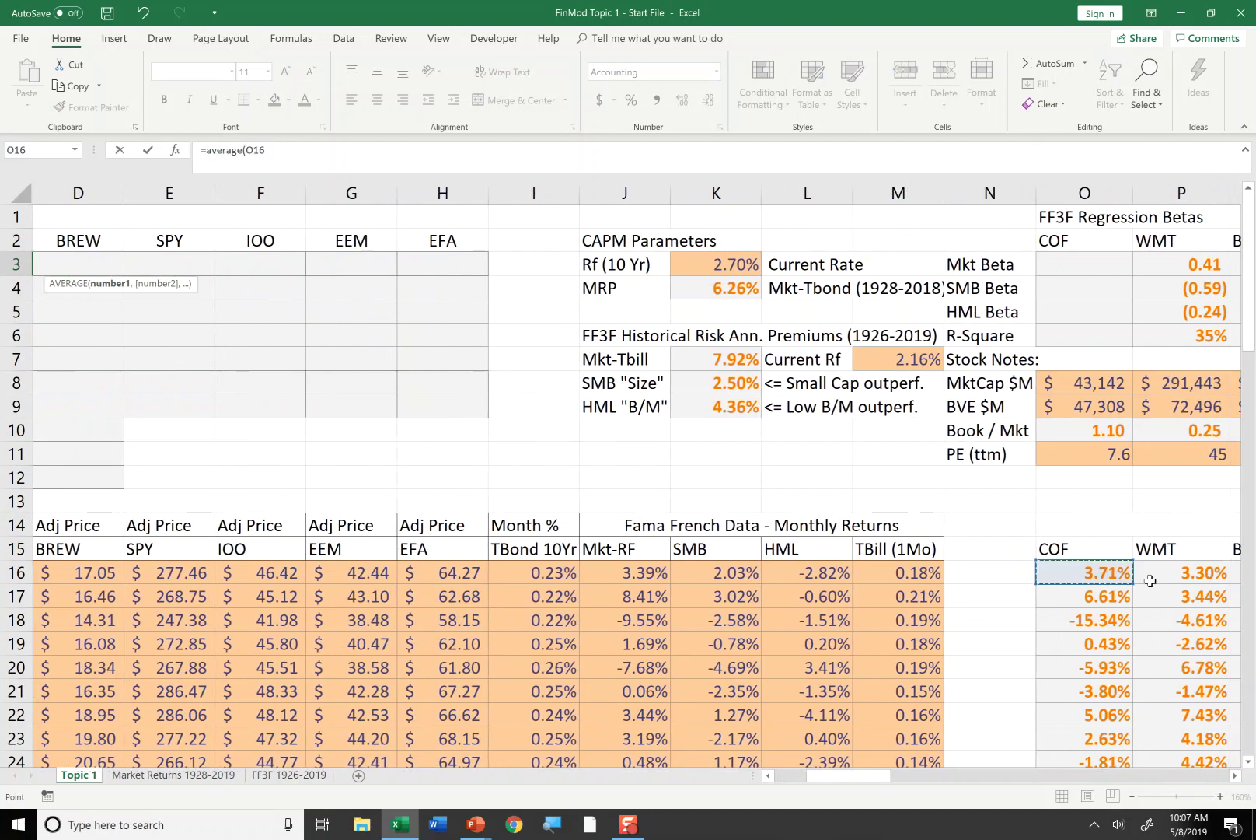
key("shift+Down")
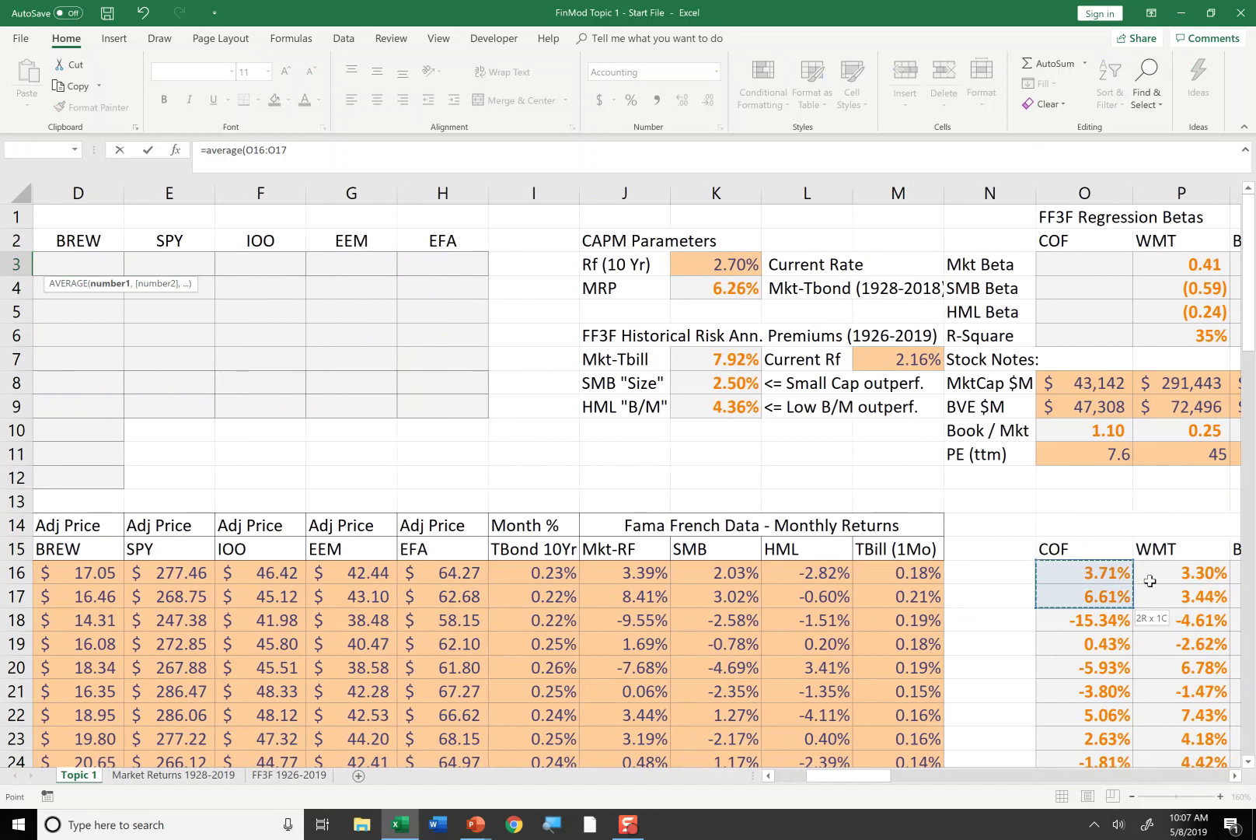
key("shift+Down")
key("shift+Down")
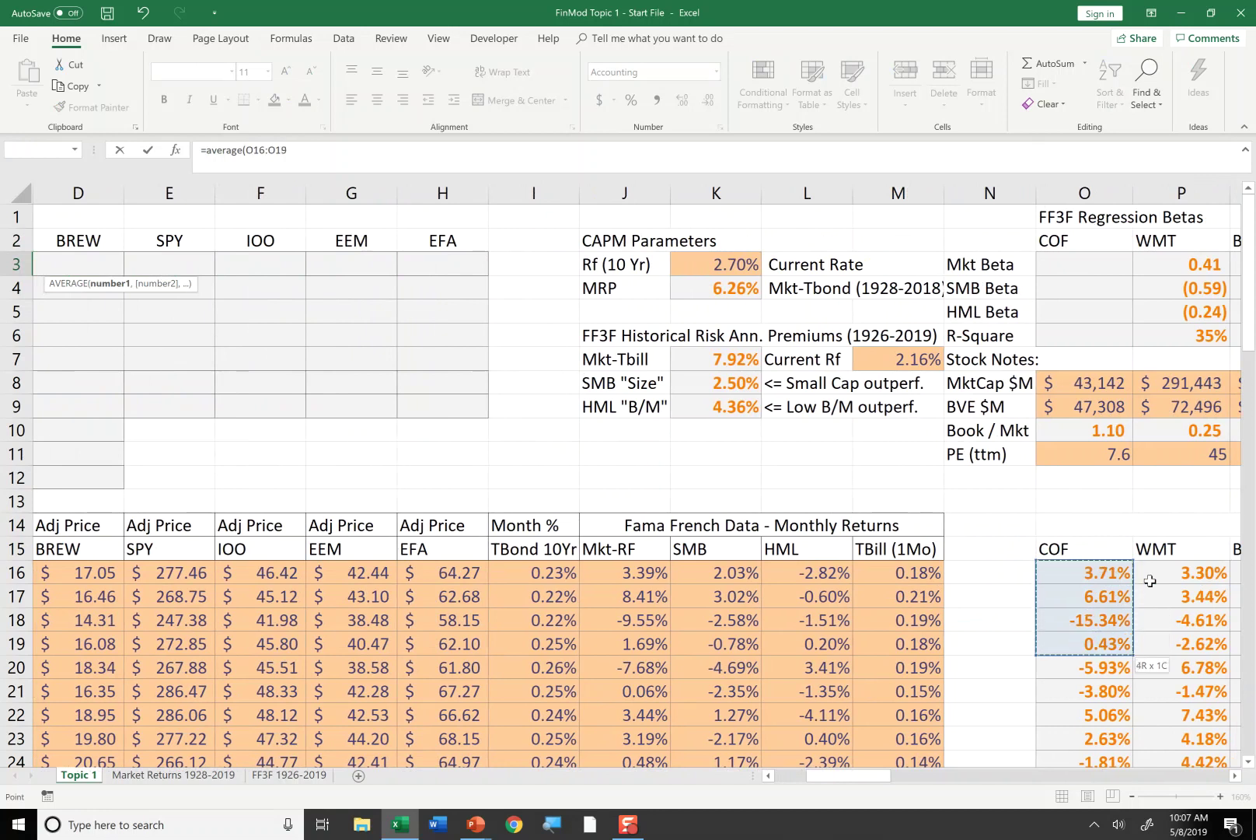
key("ctrl+shift+Down")
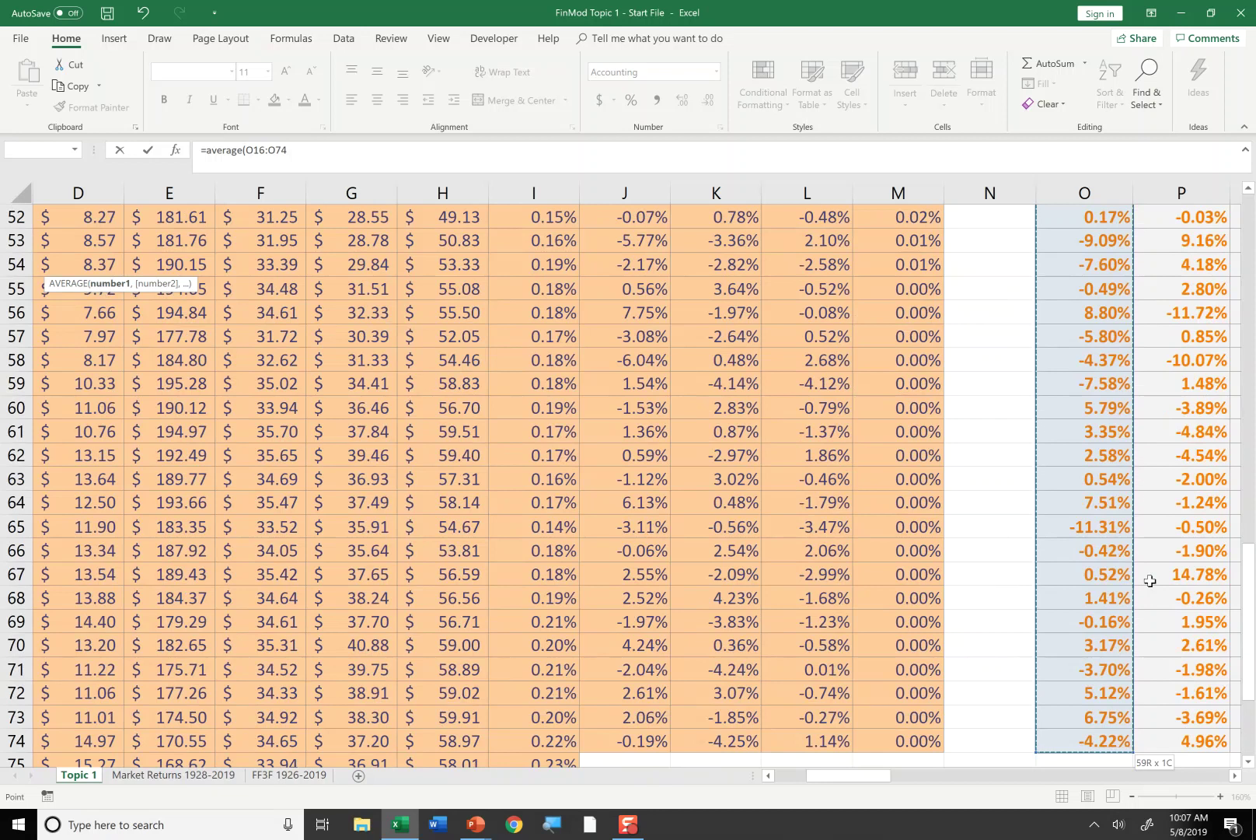
type(")")
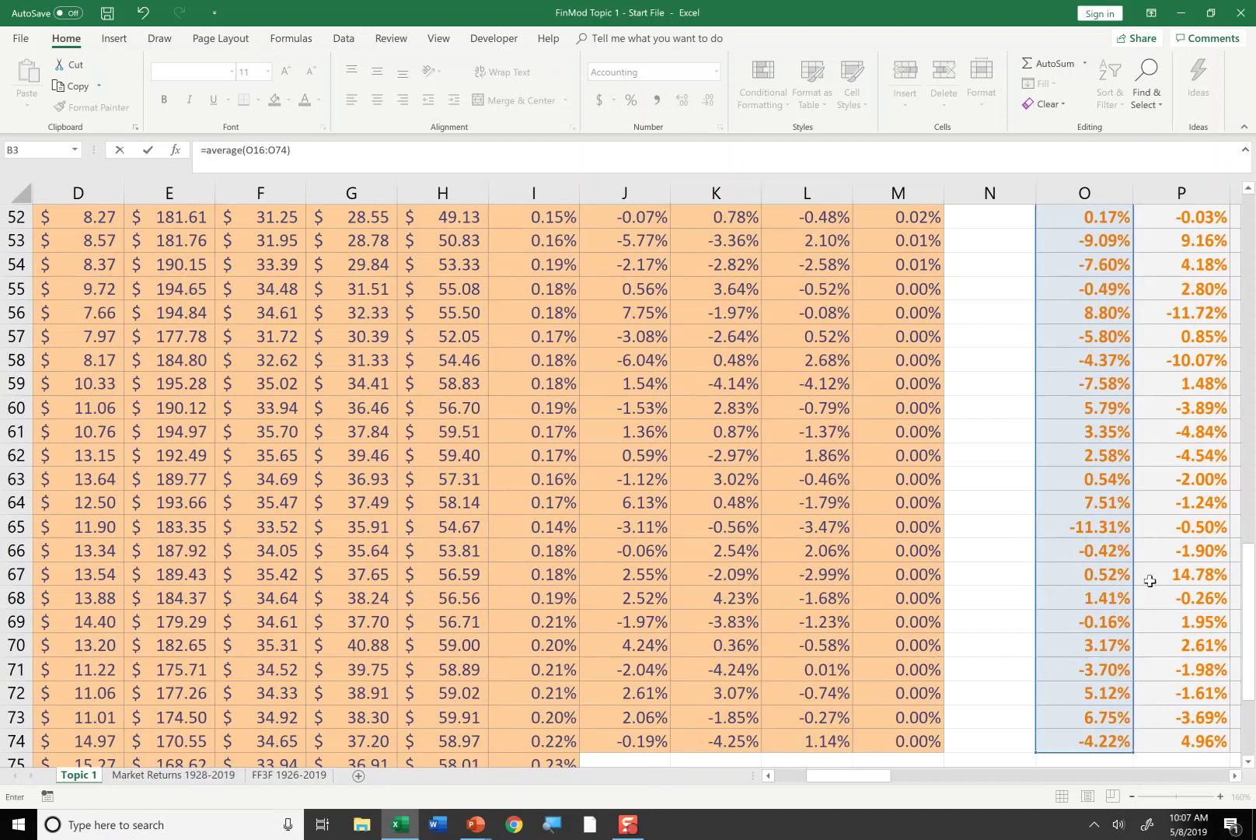
type("*12")
key("Return")
key("ctrl+Home")
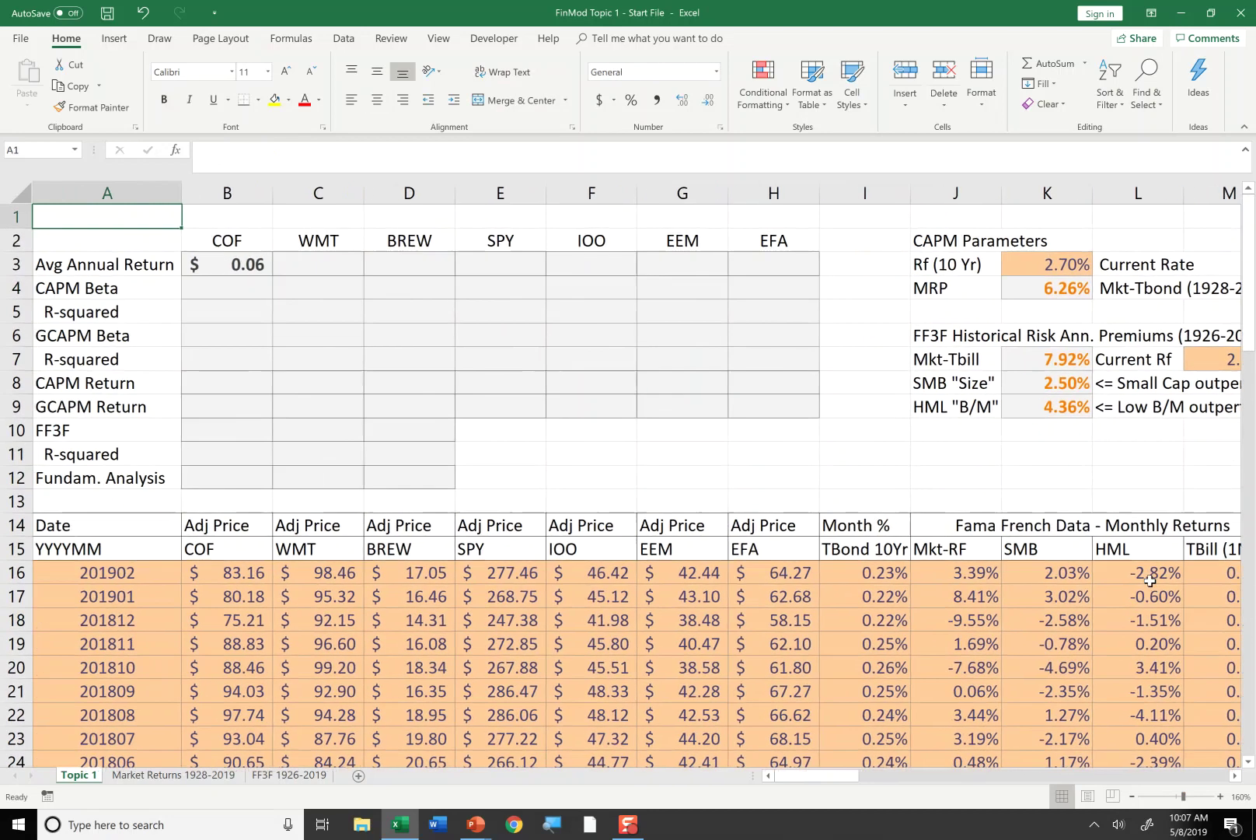
Step: Format COF's average annual return in B3 as a percentage with two decimals, 6.03%
key("Right")
key("Down")
key("Down")
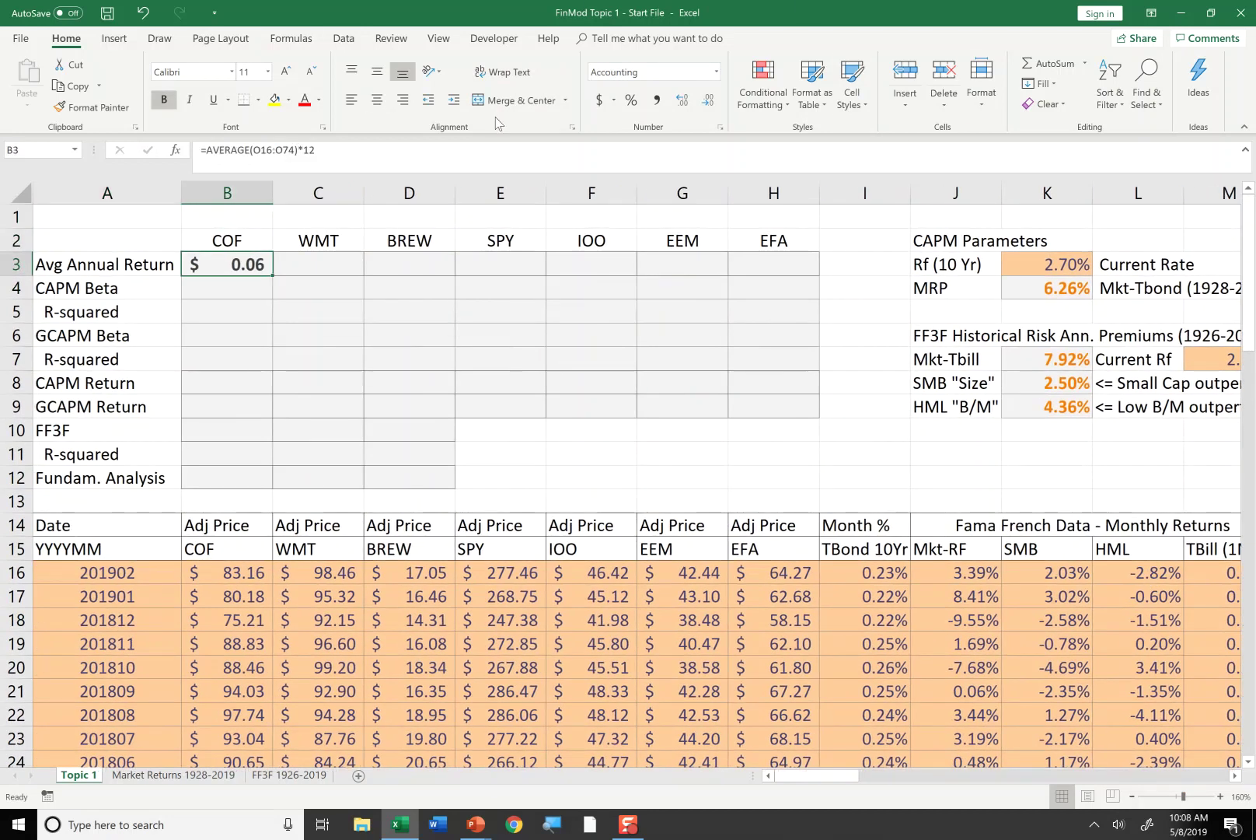
left_click(631, 101)
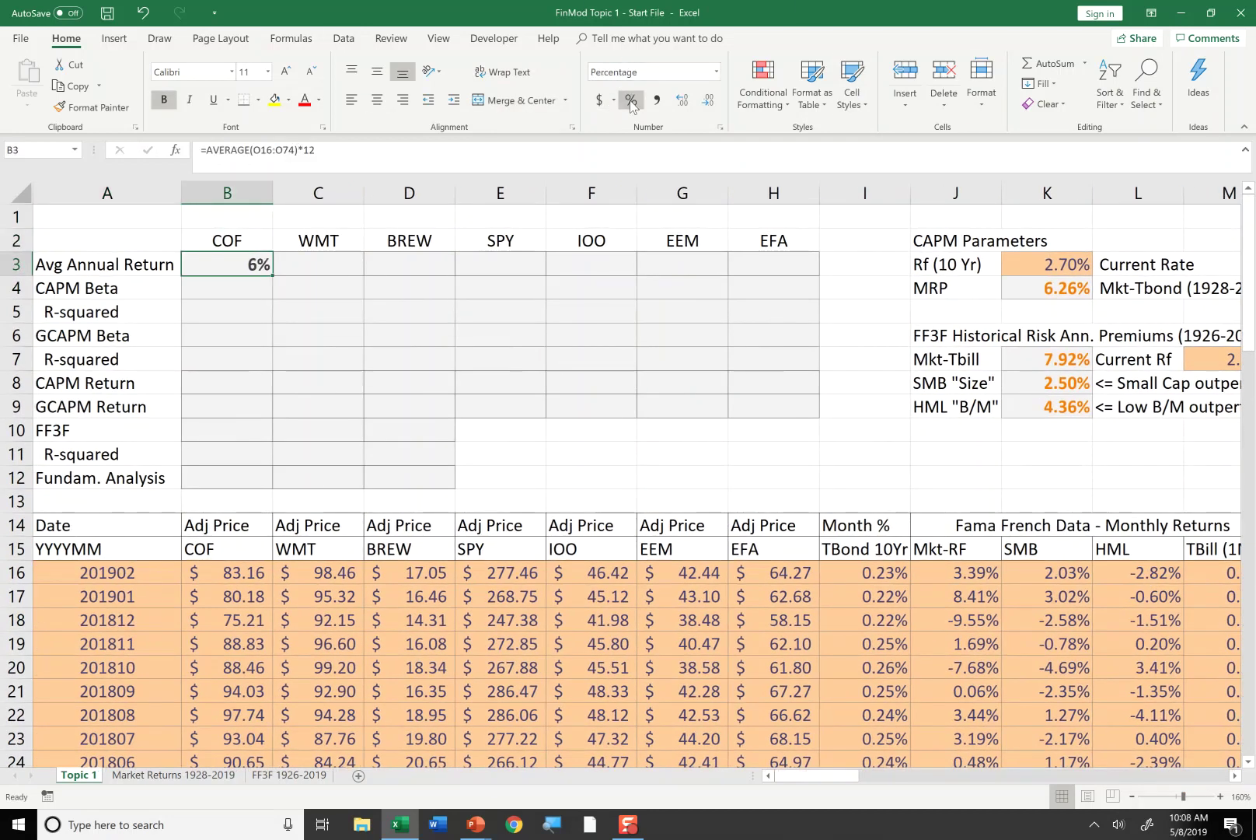
left_click(682, 99)
left_click(682, 99)
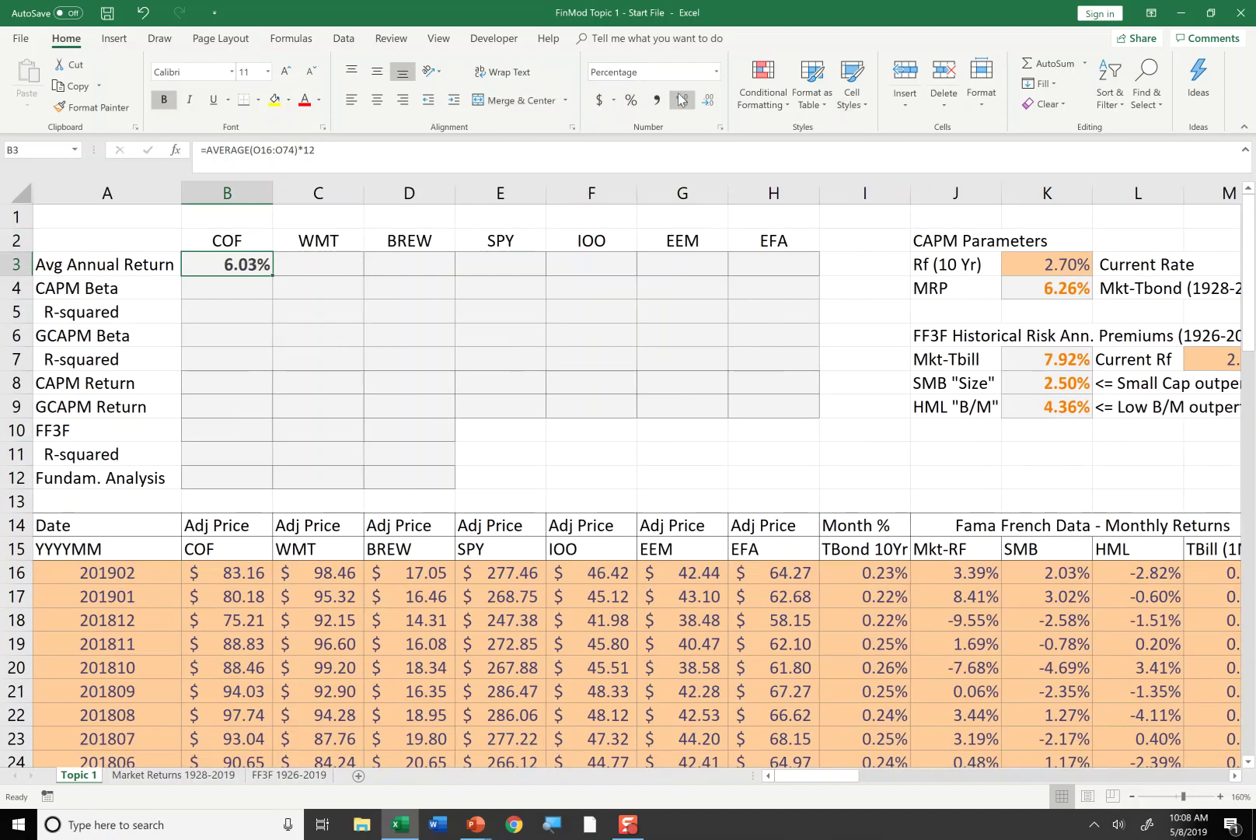
key("XF86MonBrightnessUp")
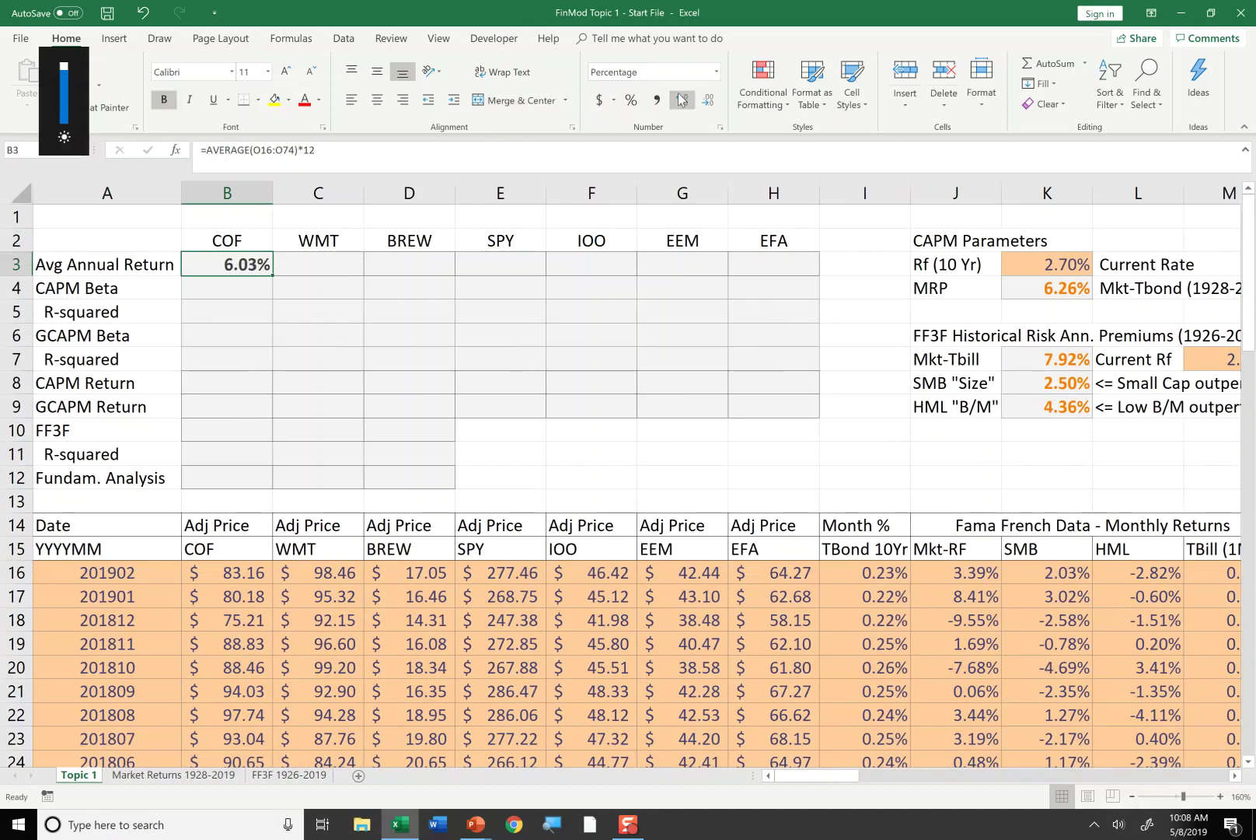
left_click(311, 266)
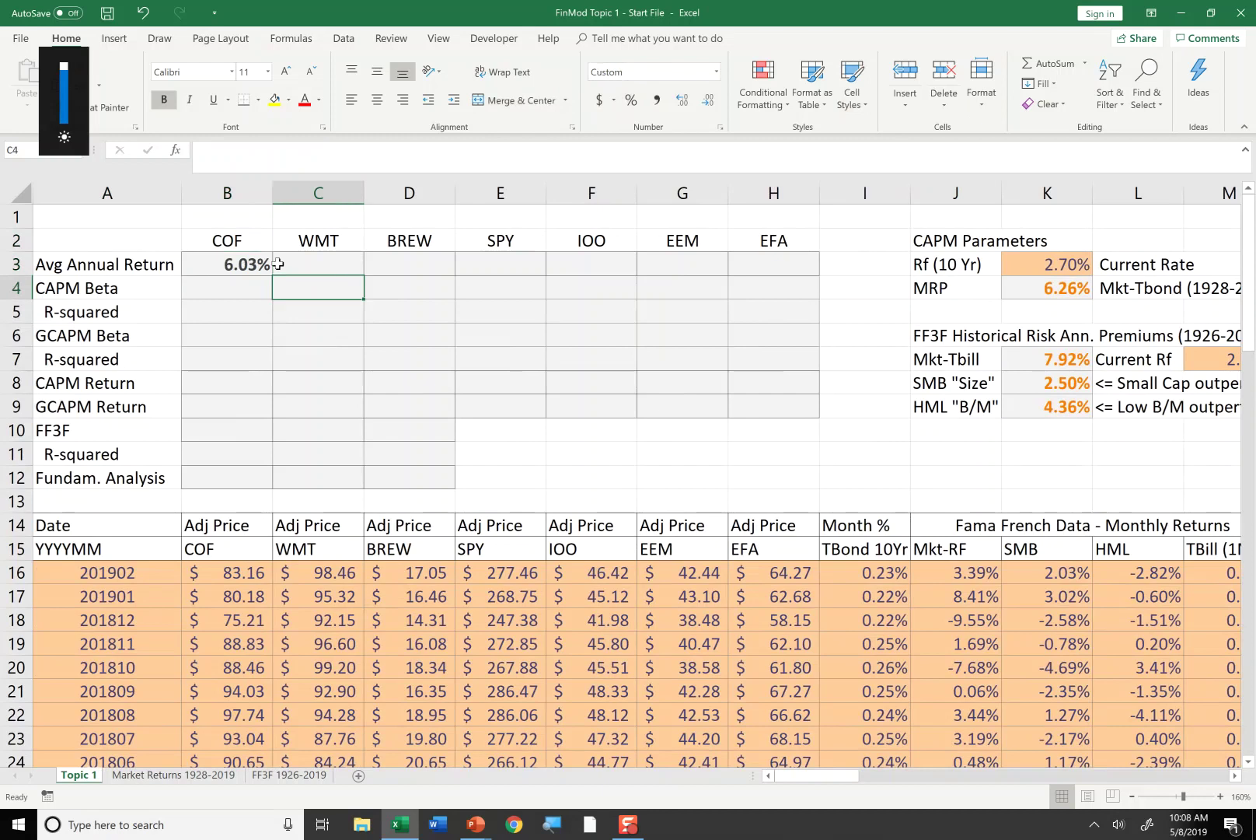
Step: Review B3's AVERAGE(O16:O74) range, then fill the formula right across to H3
left_click(261, 265)
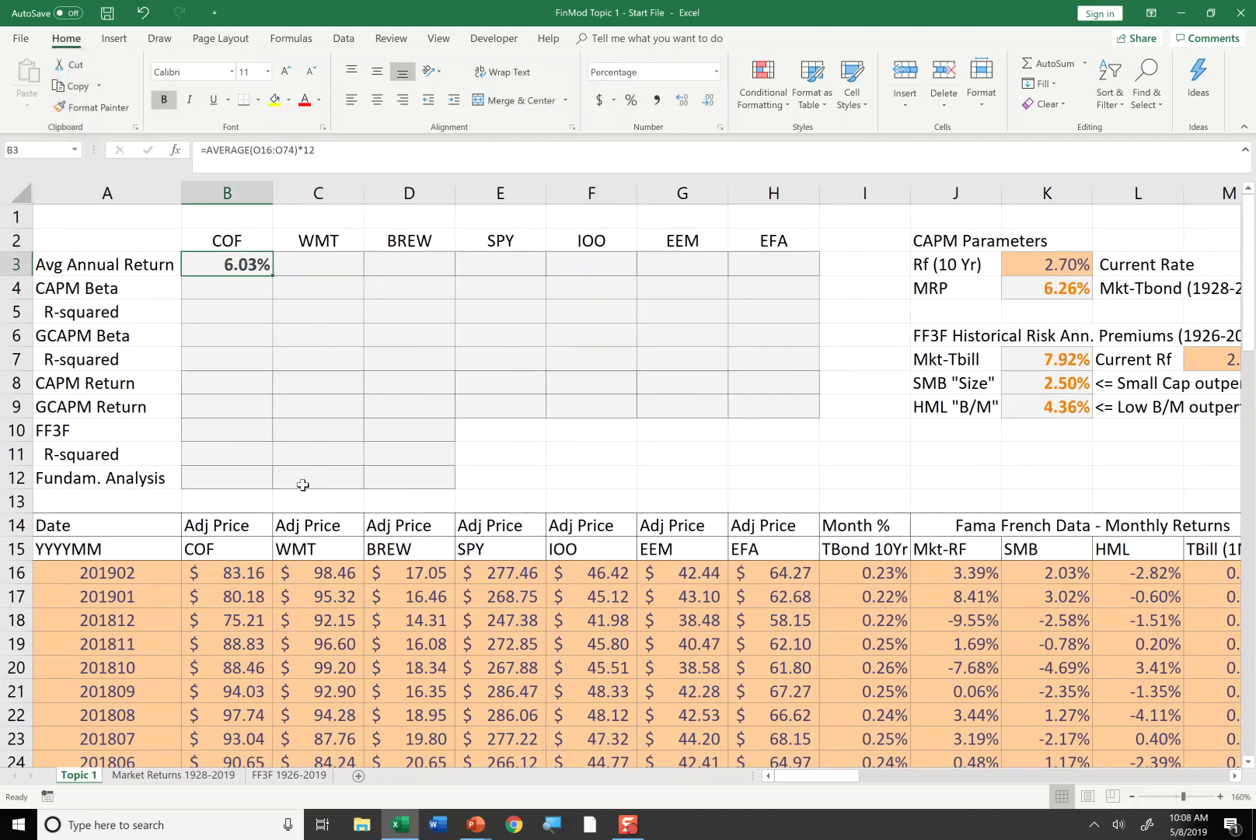
key("F2")
key("Escape")
key("F2")
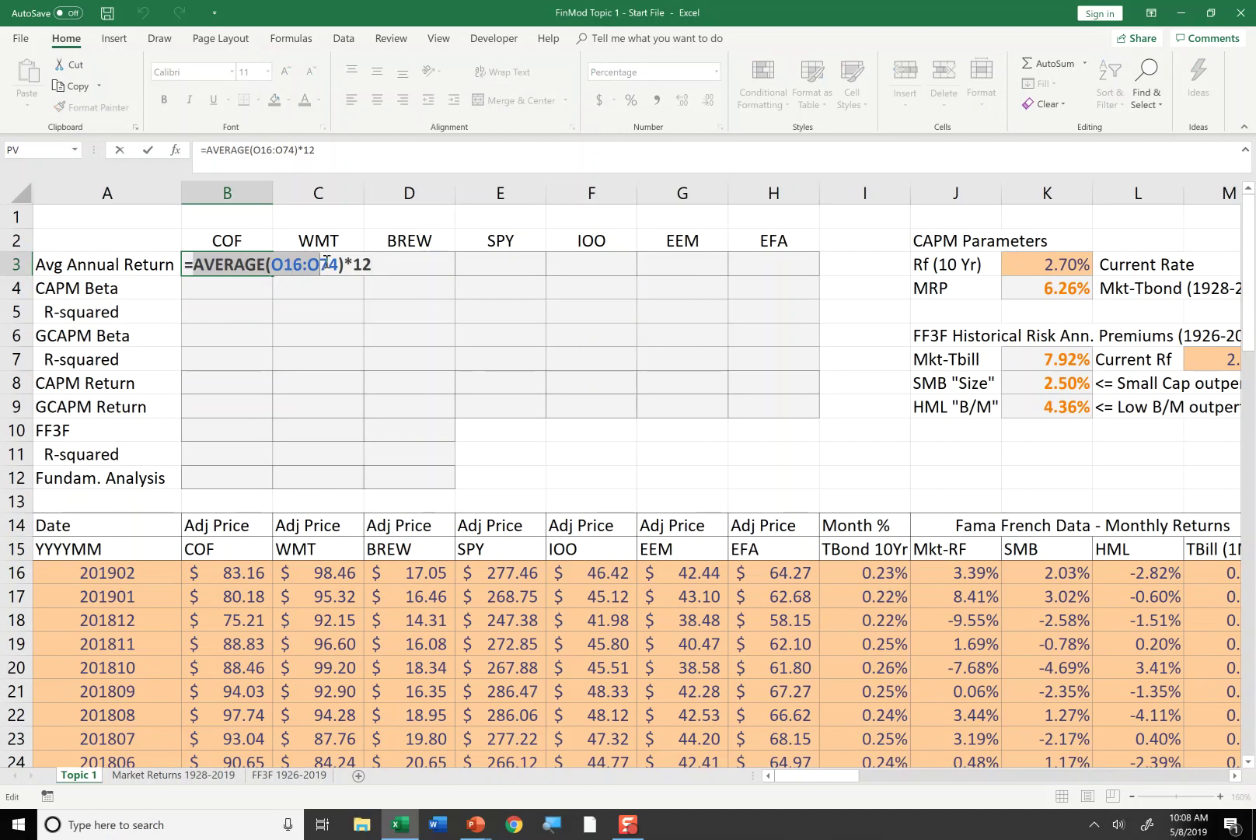
key("Left")
key("Left")
key("Left")
key("Left")
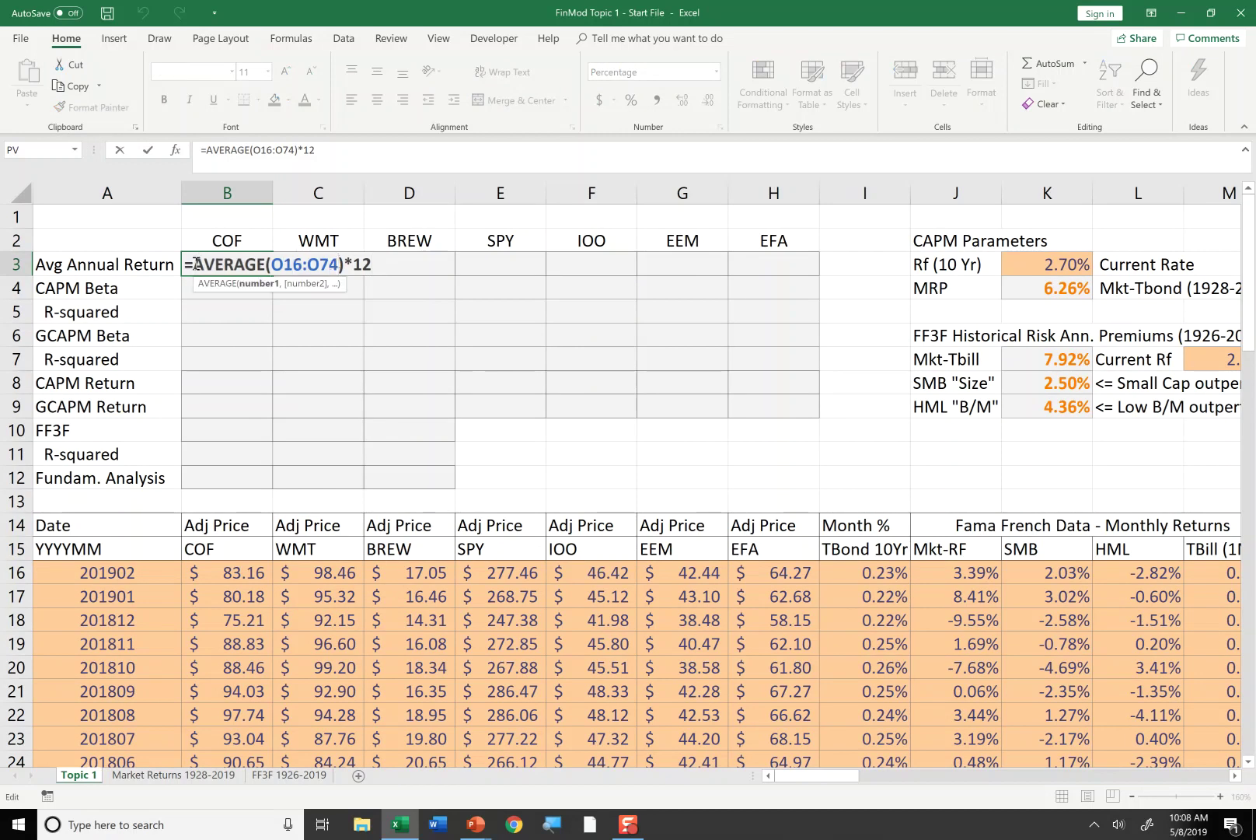
left_click_drag(193, 264, 347, 264)
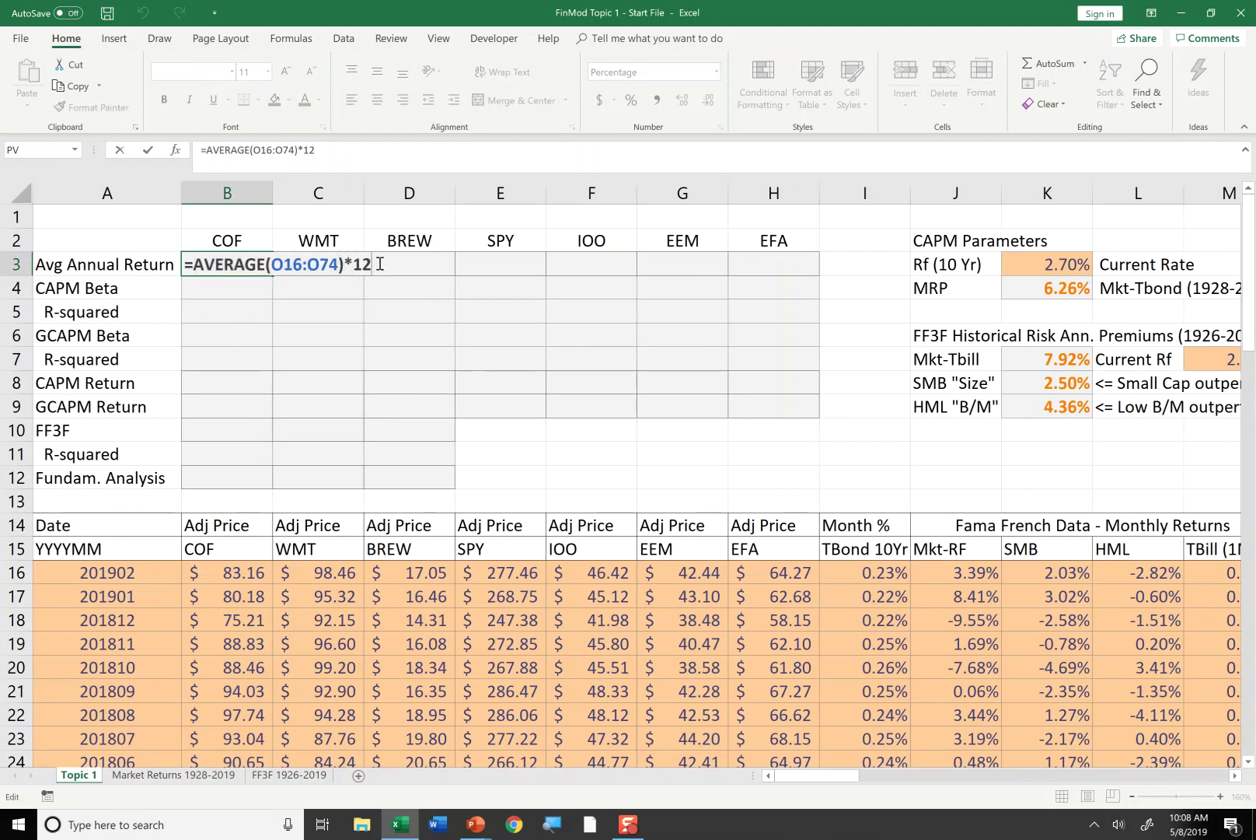
key("Return")
key("Up")
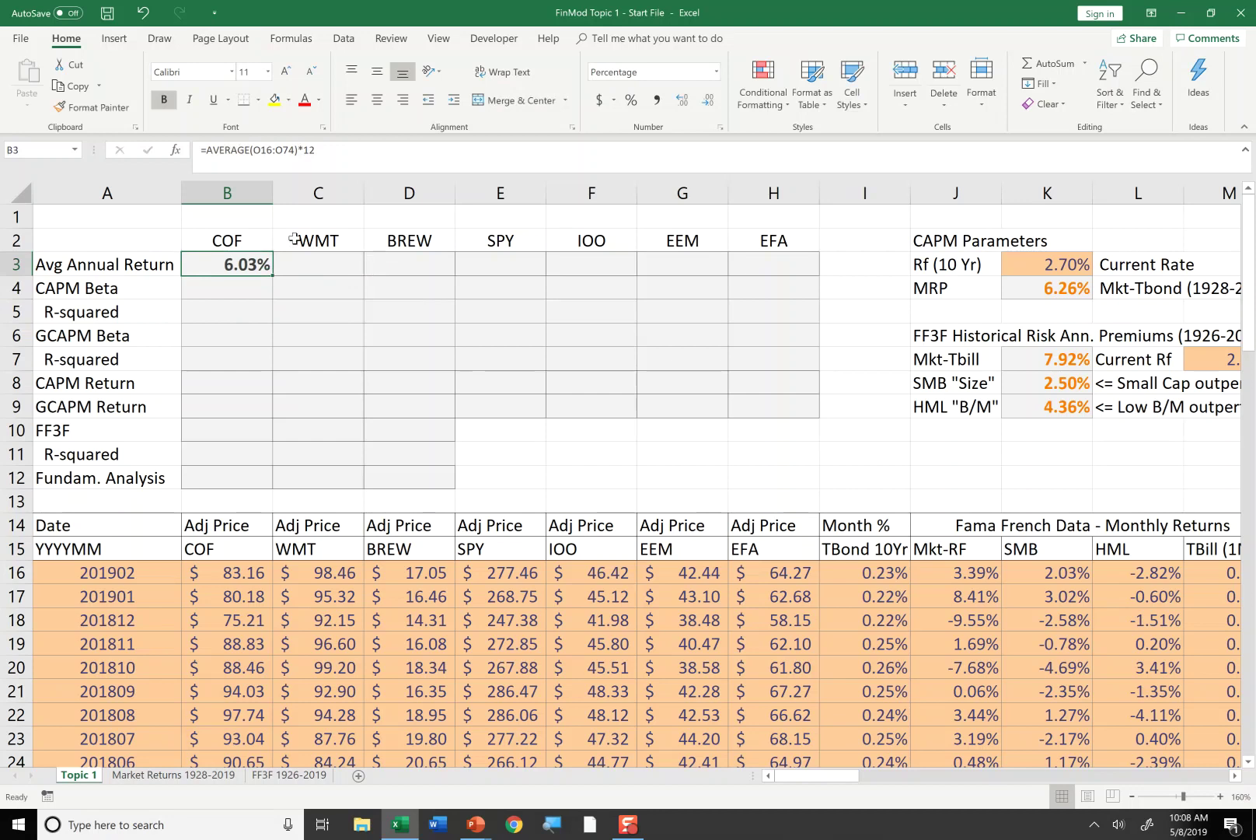
left_click_drag(273, 276, 805, 284)
Step: Check that the COF, EFA and SPY row 3 formulas each average their own return column
left_click(248, 314)
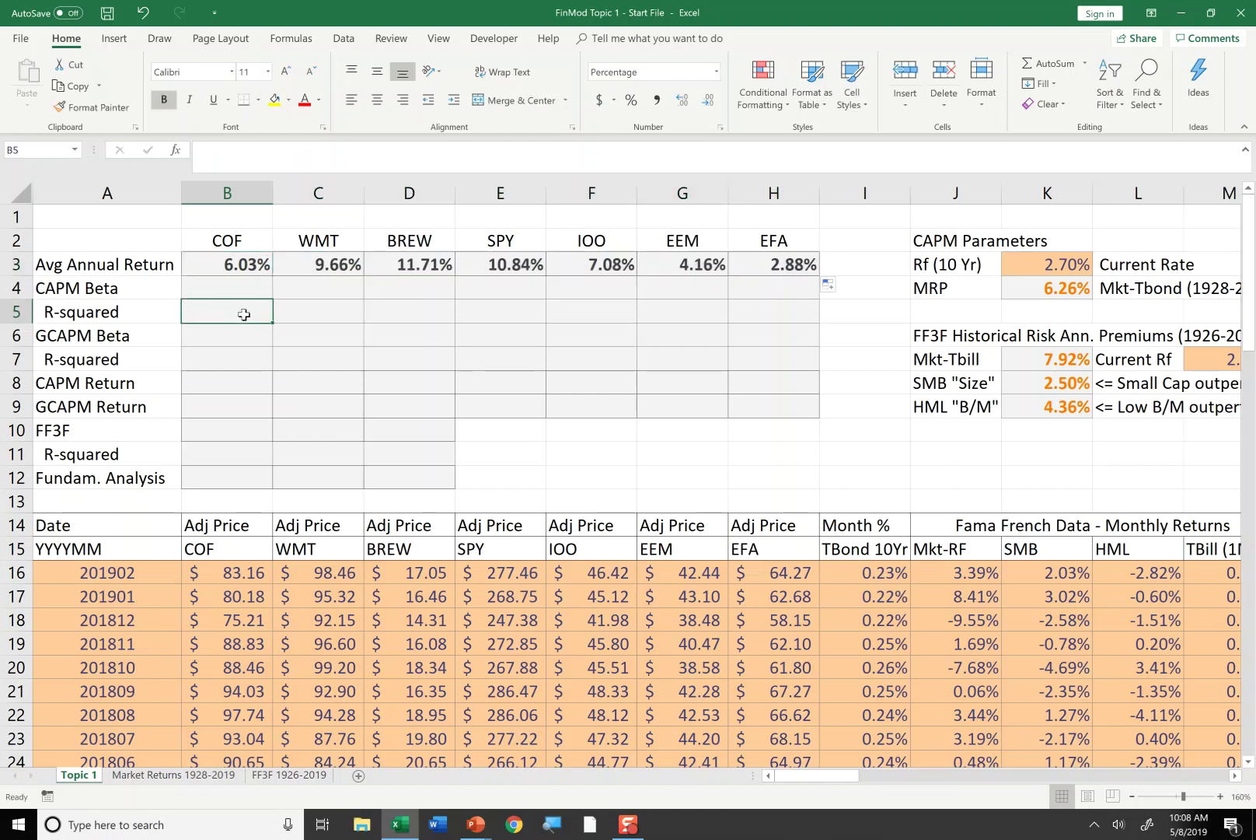
key("Up")
key("Up")
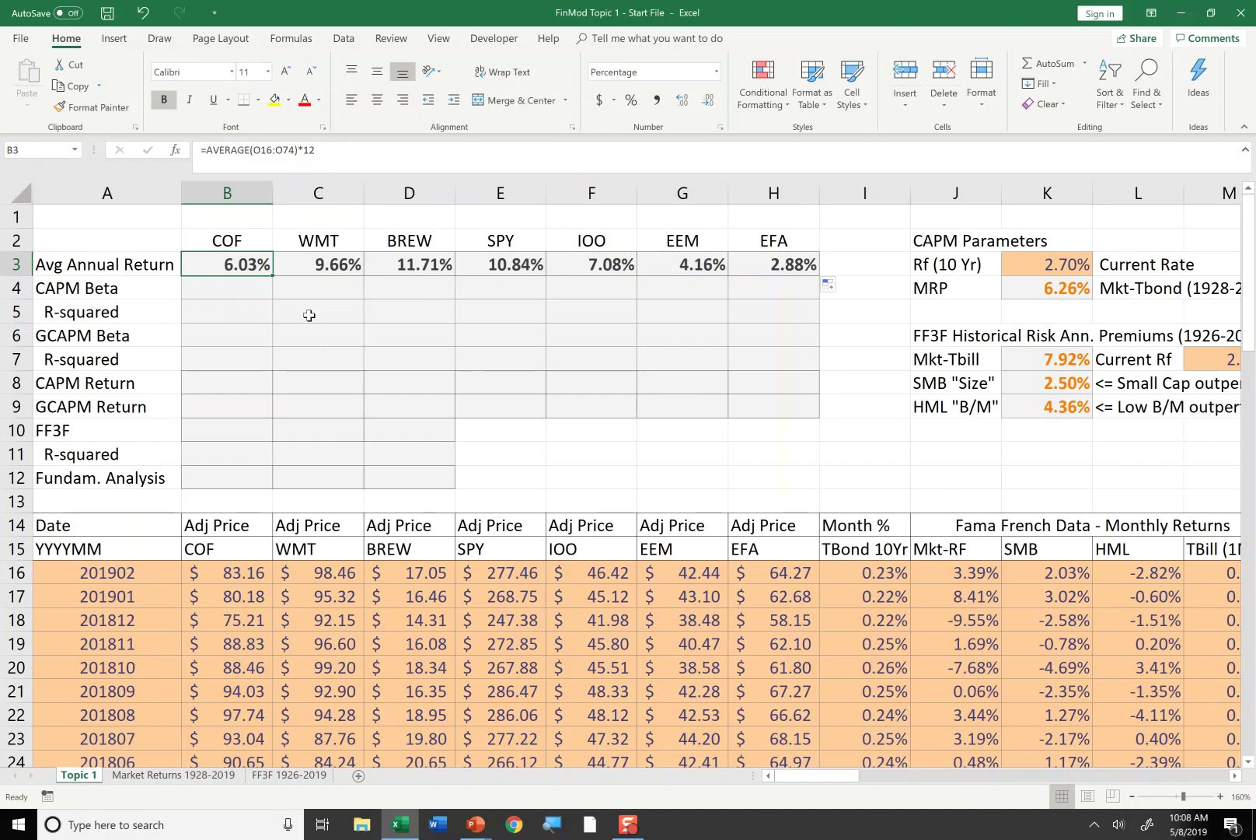
key("Right")
key("Right")
key("Right")
key("Right")
key("Right")
key("Right")
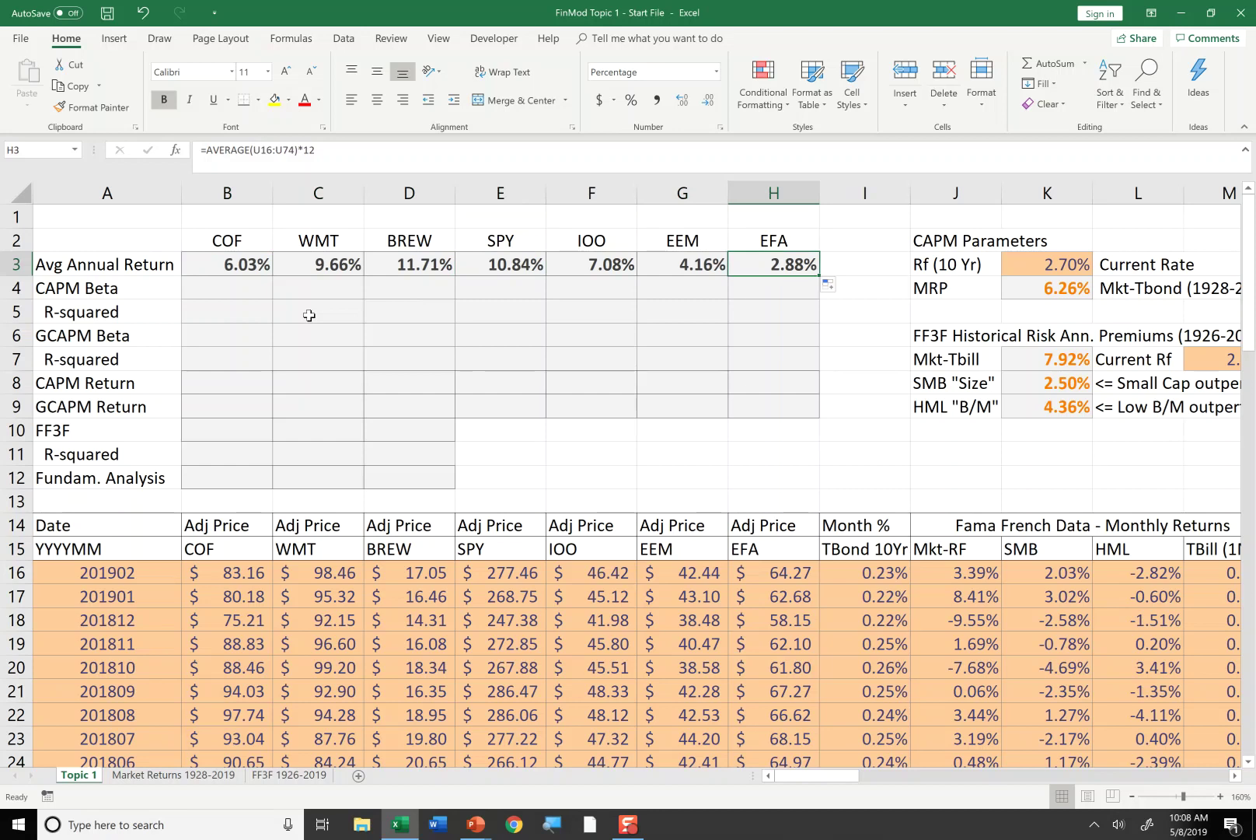
key("Left")
key("Left")
key("Left")
key("Left")
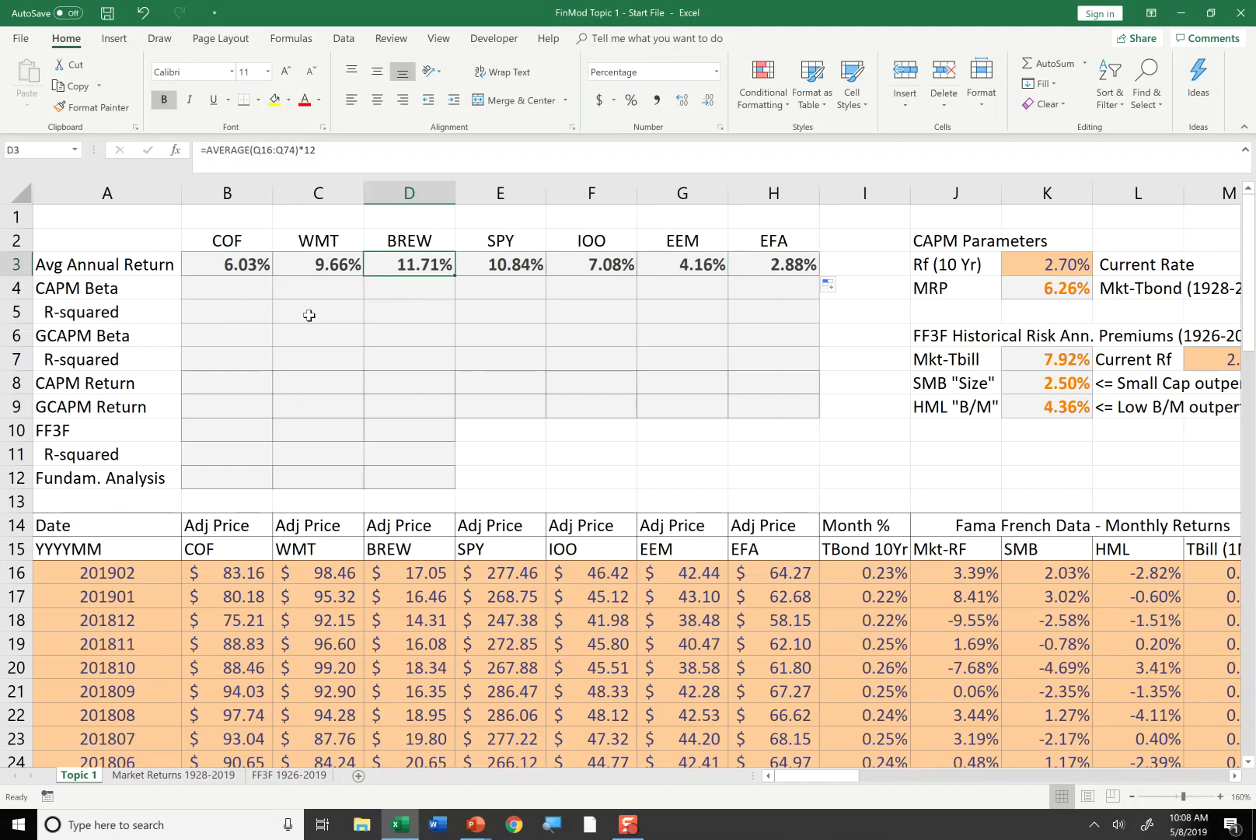